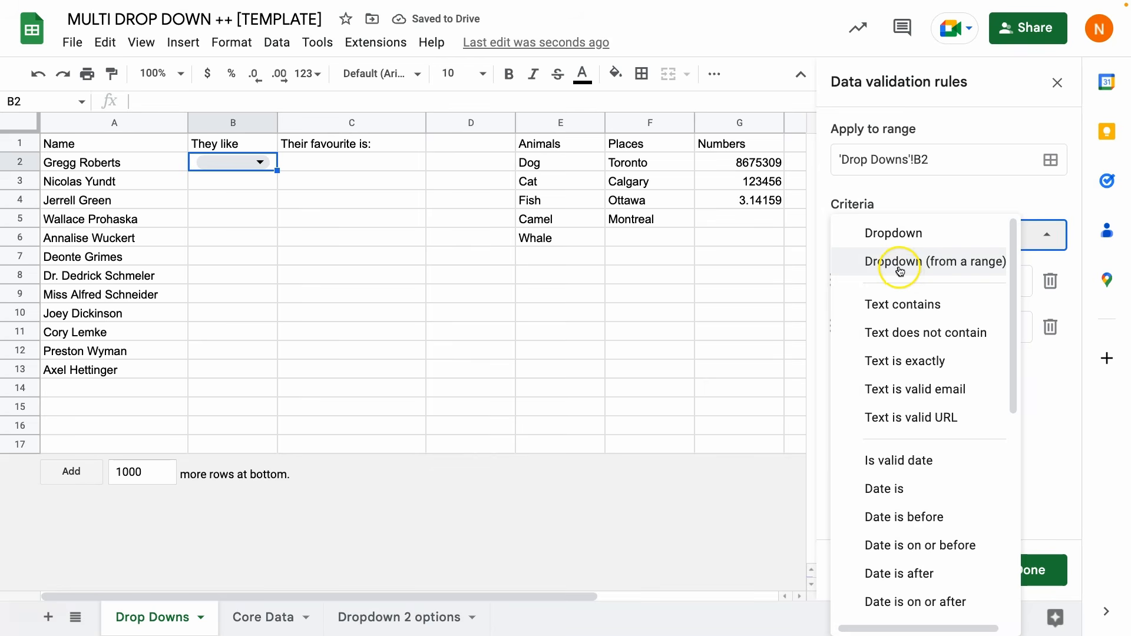
Set the B2 validation criteria to Dropdown (from a range), using the category headers in 'Drop Downs'!E1:G1 as its source.
click(899, 262)
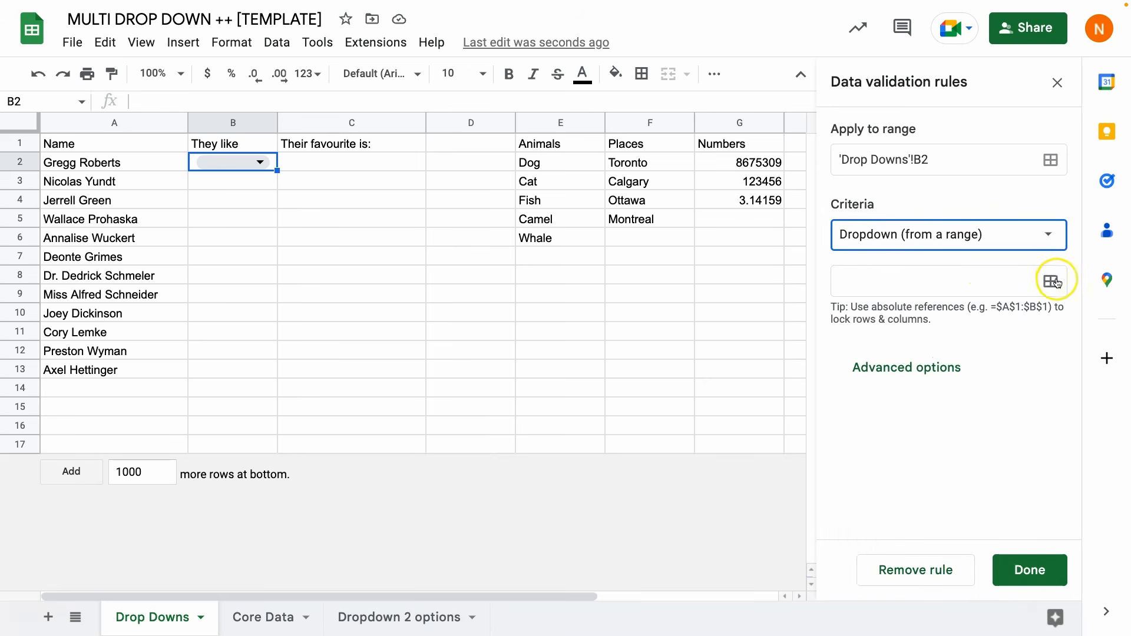
click(1052, 281)
drag(560, 144, 739, 144)
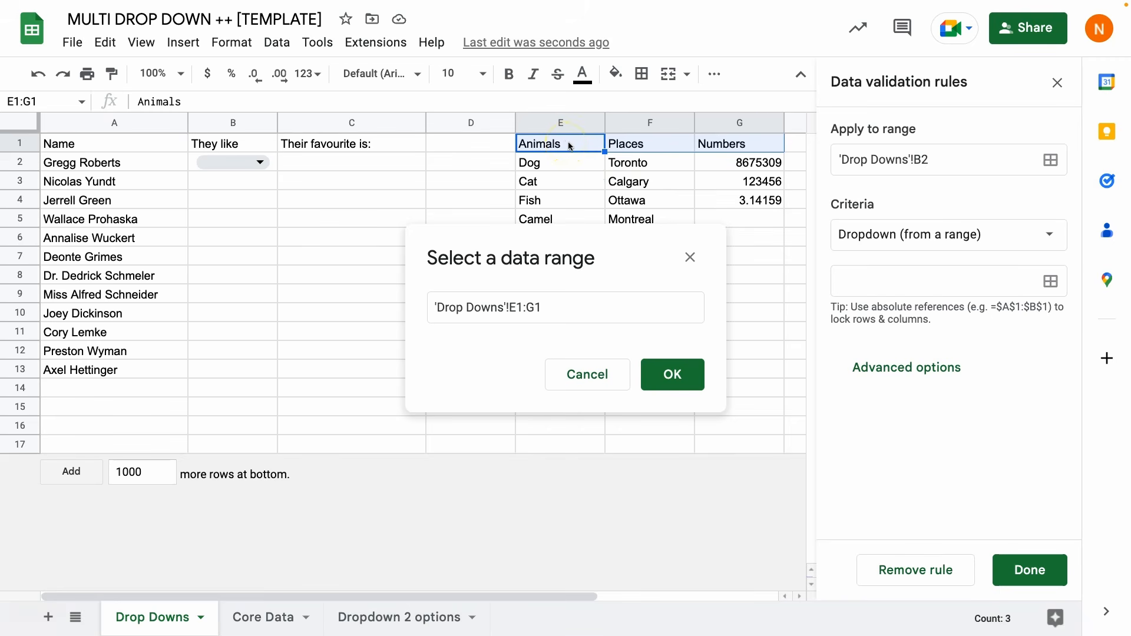
click(744, 145)
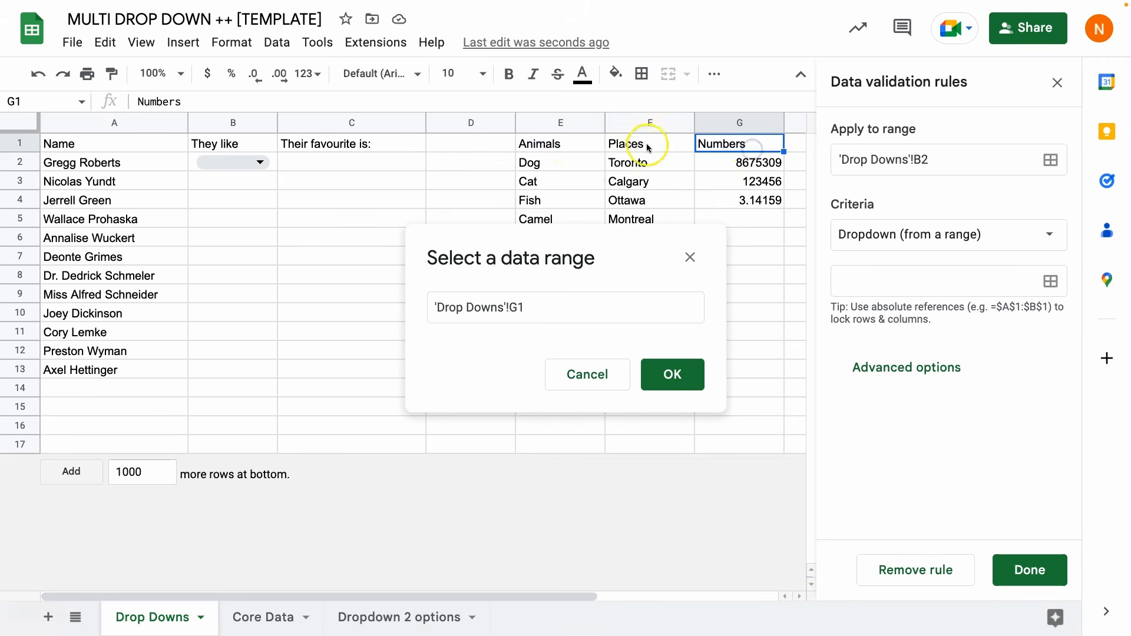
click(590, 142)
drag(590, 142, 737, 144)
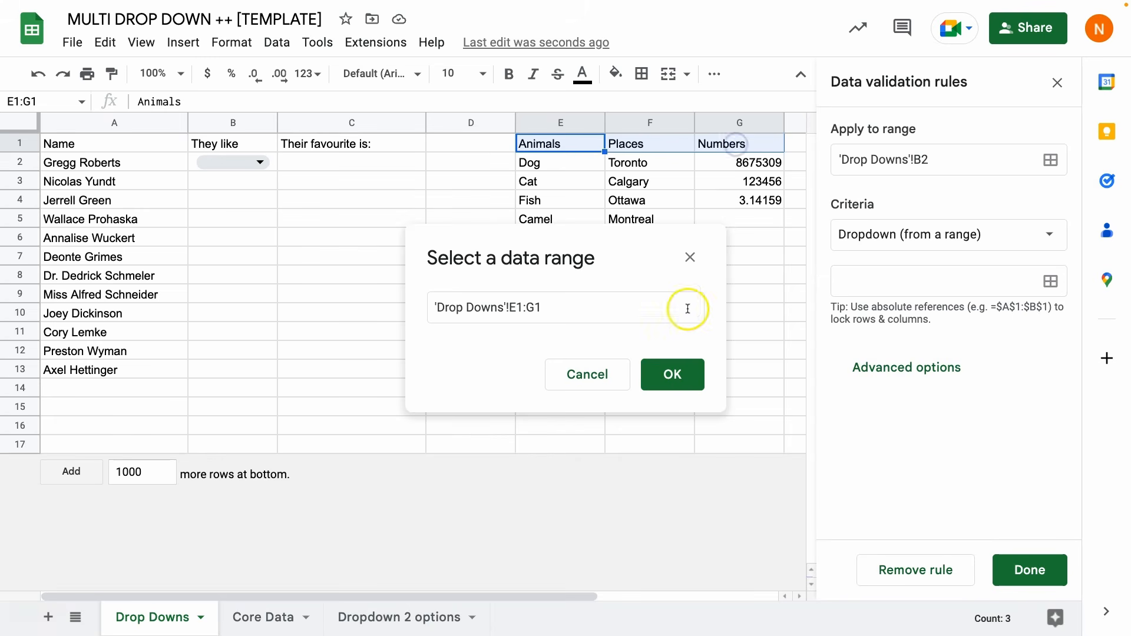
click(679, 371)
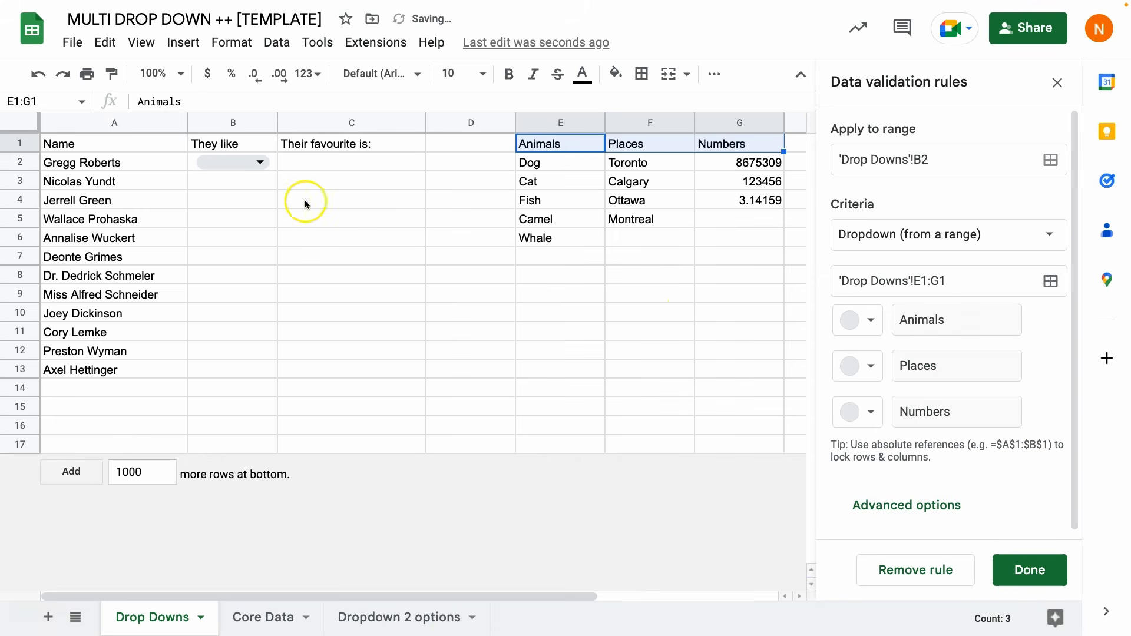
Check the choices offered by the B2 dropdown, and finish the validation rule.
click(264, 169)
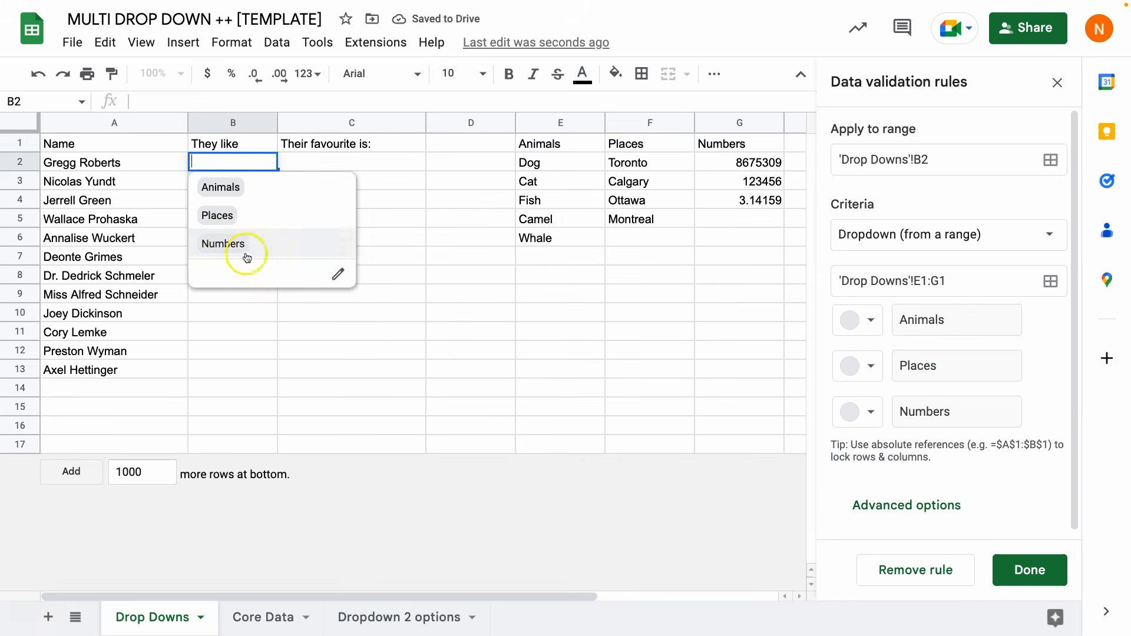
click(384, 178)
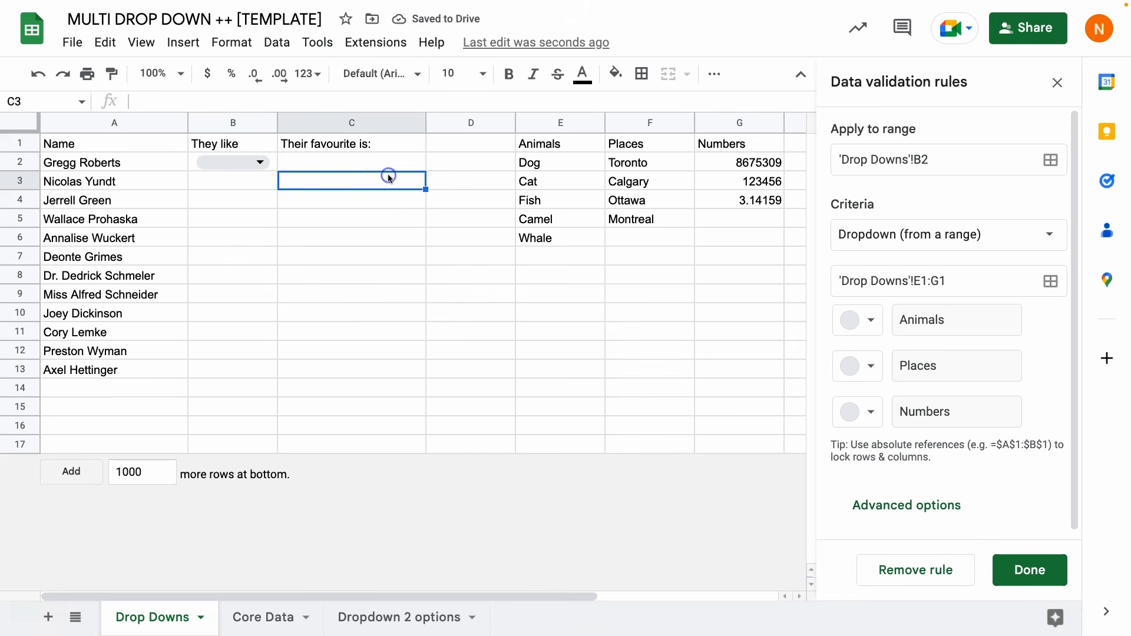
scroll(1023, 379, down, 1)
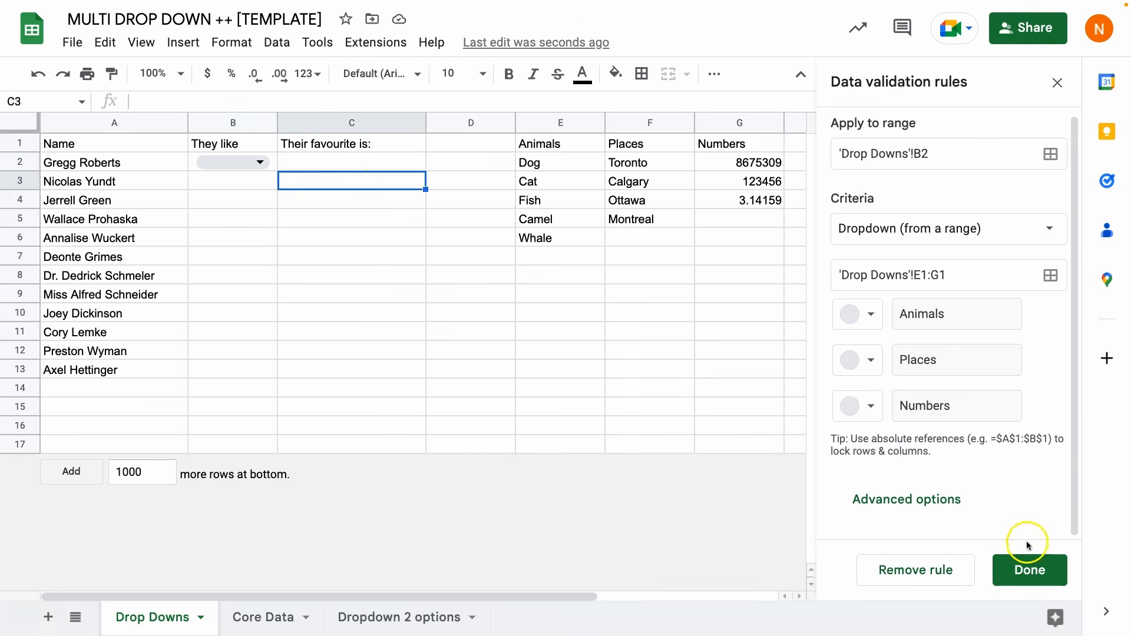
click(1029, 571)
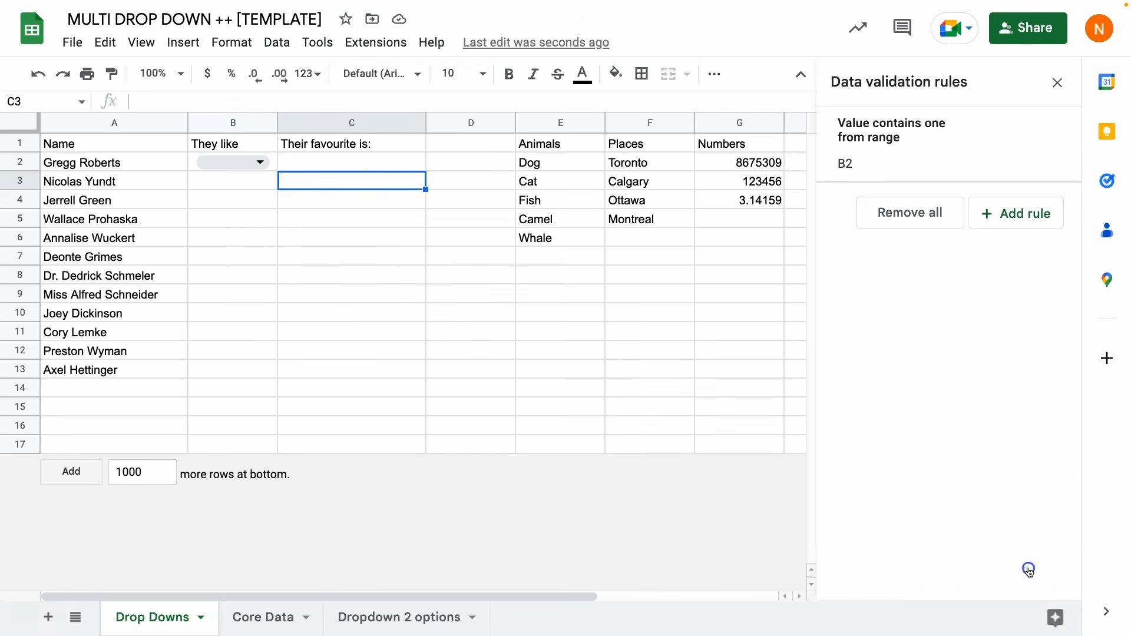
click(1057, 83)
Start an XLOOKUP formula in I2 with B2 as the search key and E1:G1 as the lookup range.
click(895, 165)
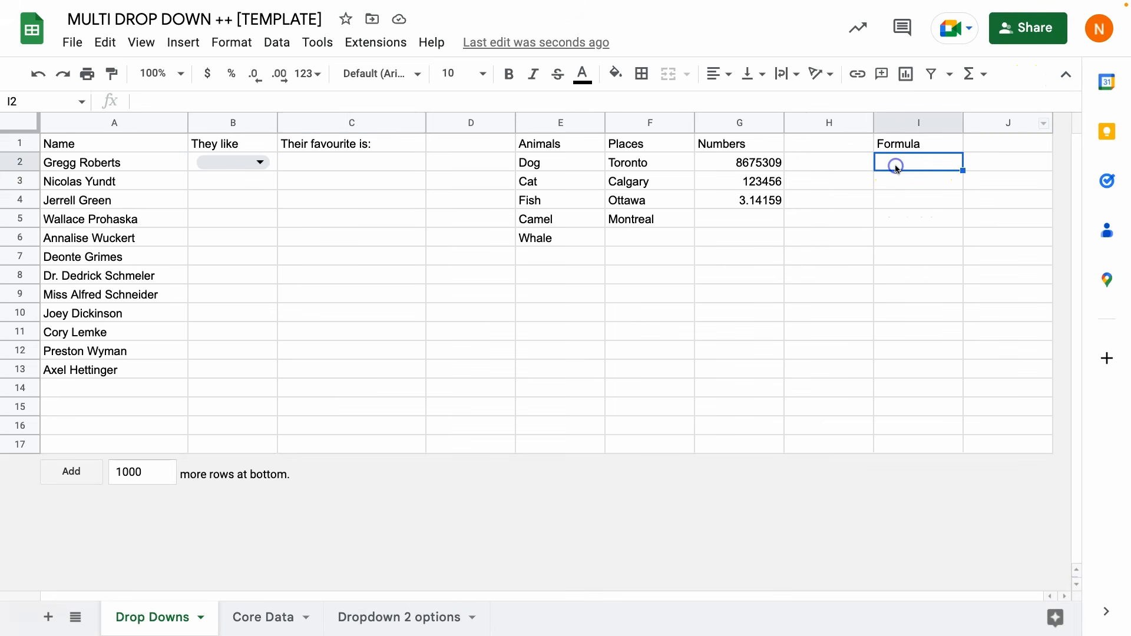
text(=XLOO)
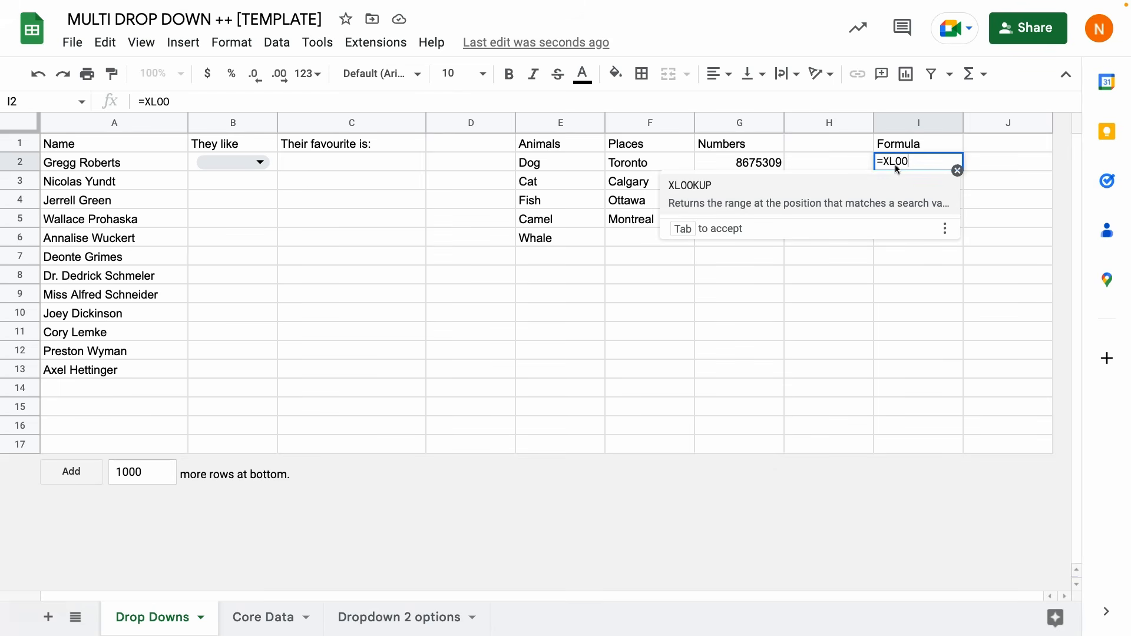
text(KUP()
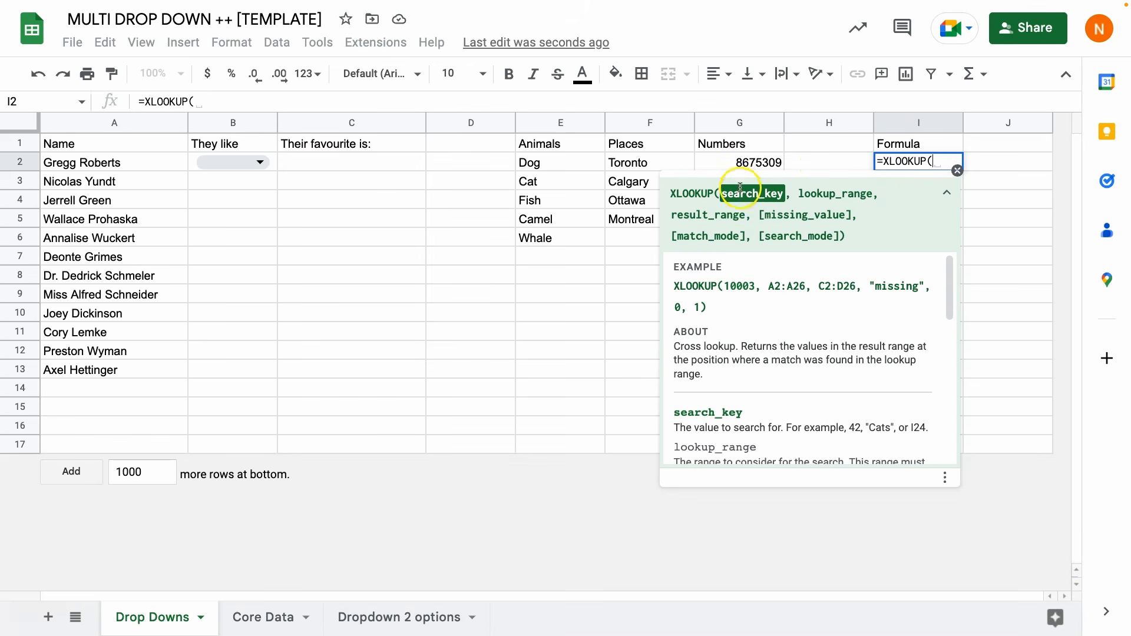
click(273, 167)
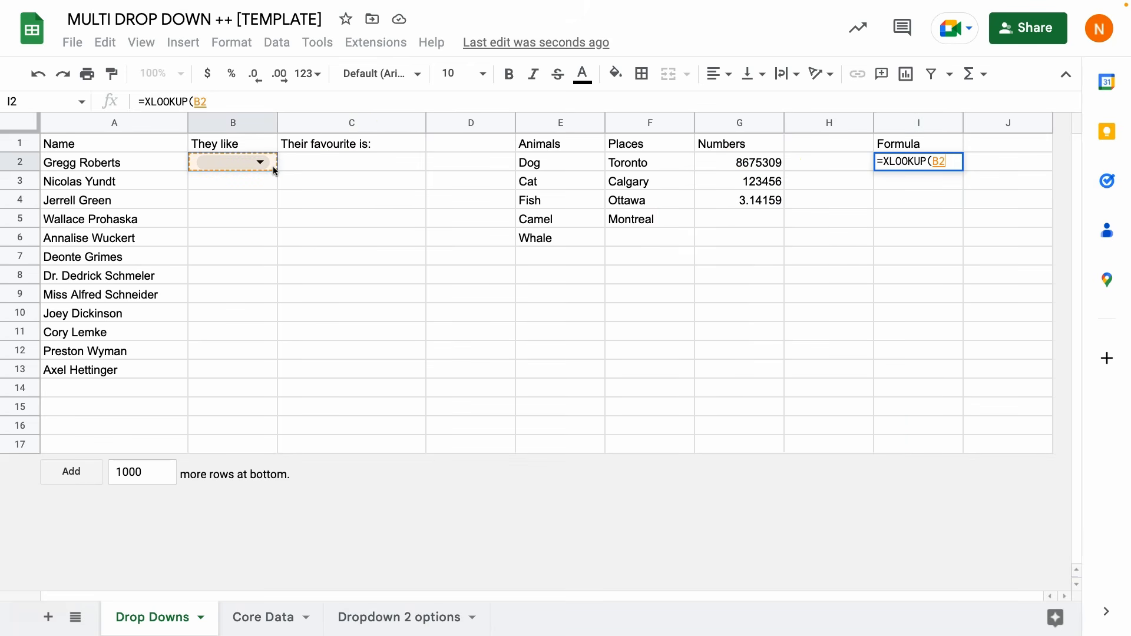
text(,)
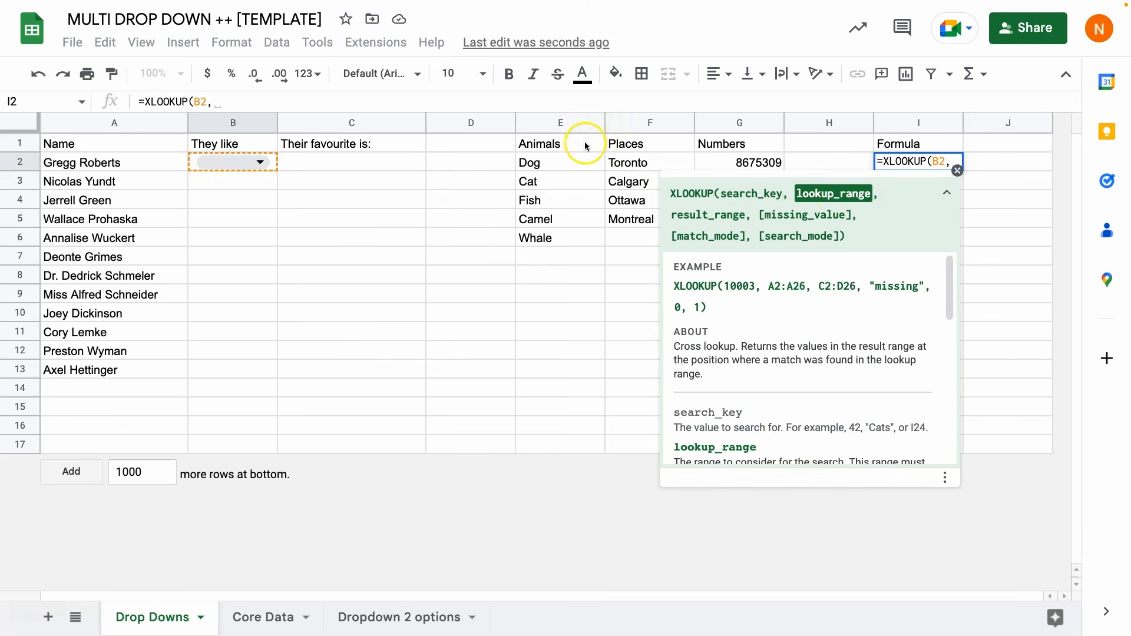
drag(584, 146, 755, 143)
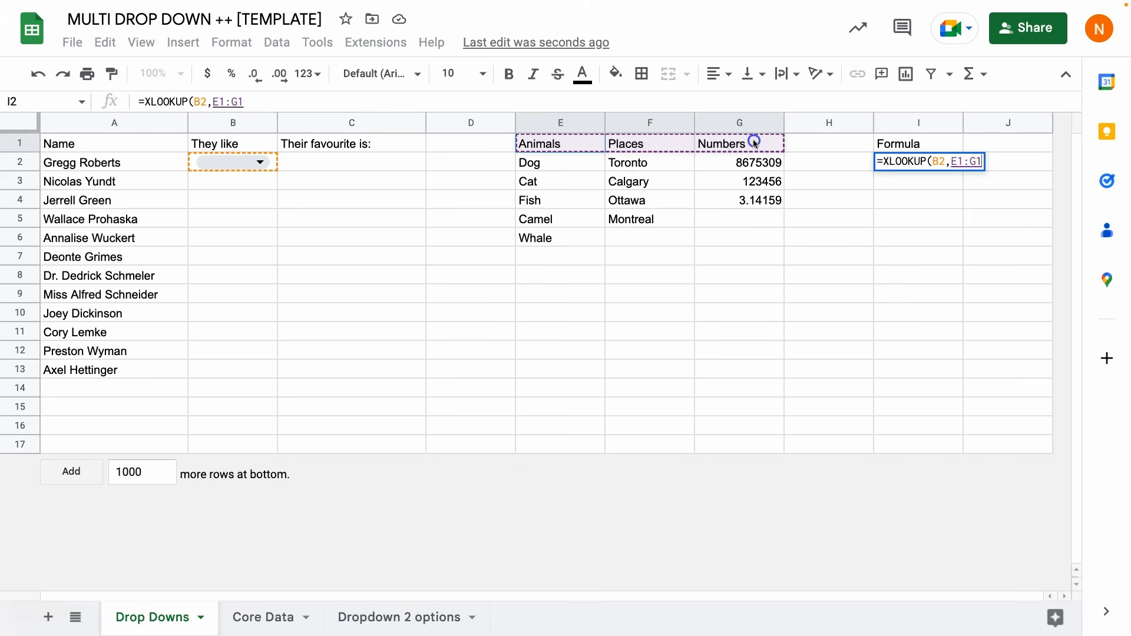
text(,)
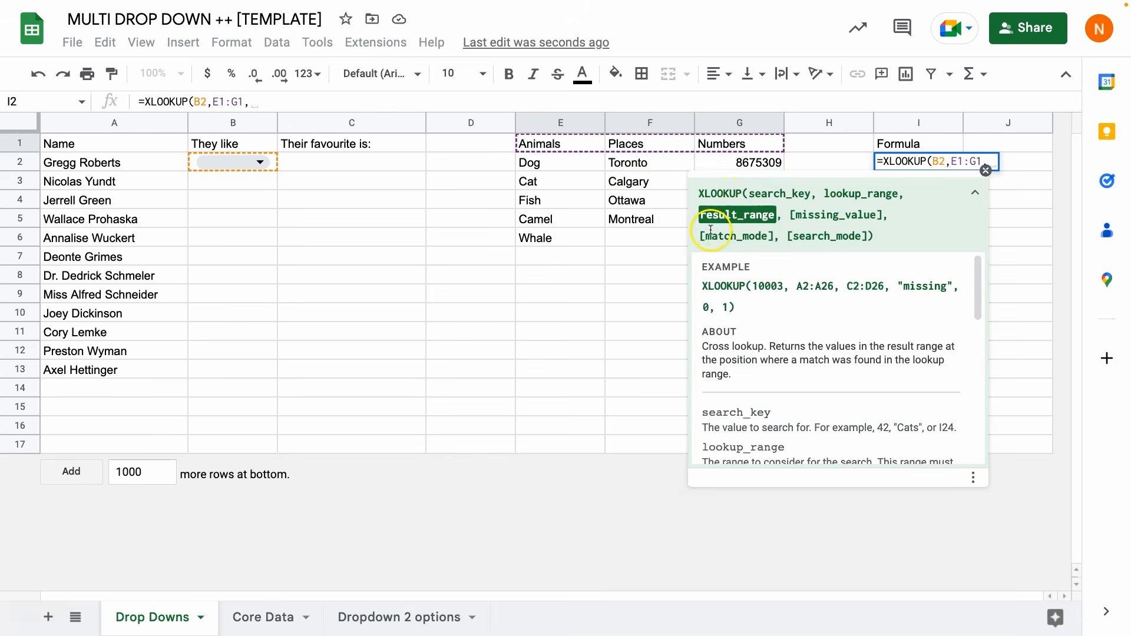
Set the XLOOKUP result range to E2:G16, covering the lists below the headers and spare rows.
scroll(802, 371, down, 5)
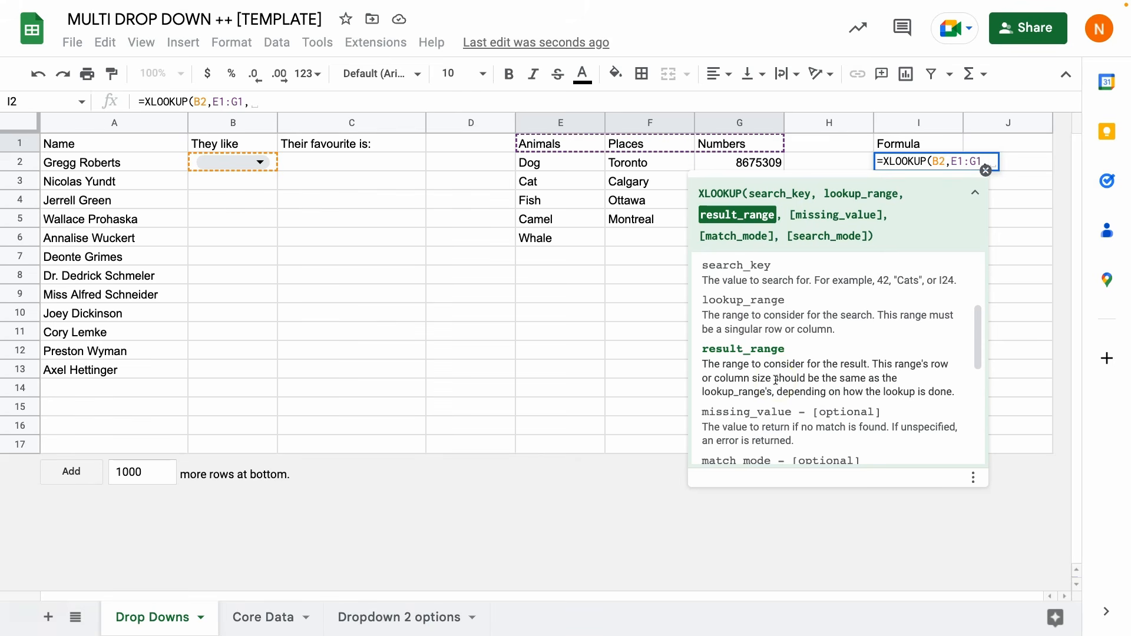
click(575, 165)
drag(575, 165, 650, 281)
click(578, 199)
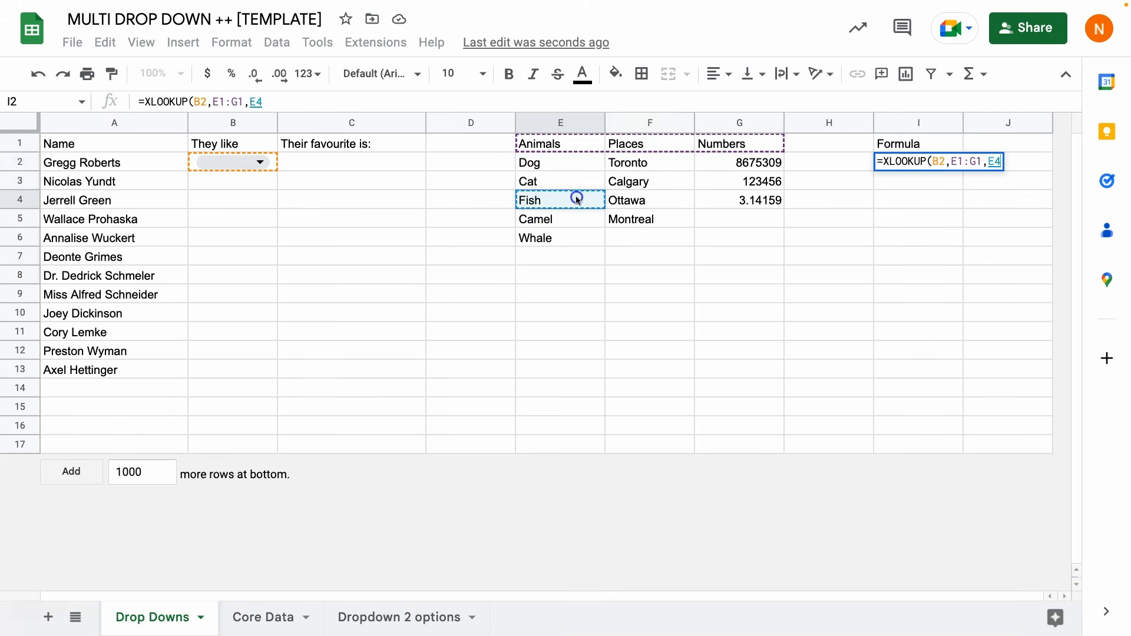
drag(564, 170, 757, 426)
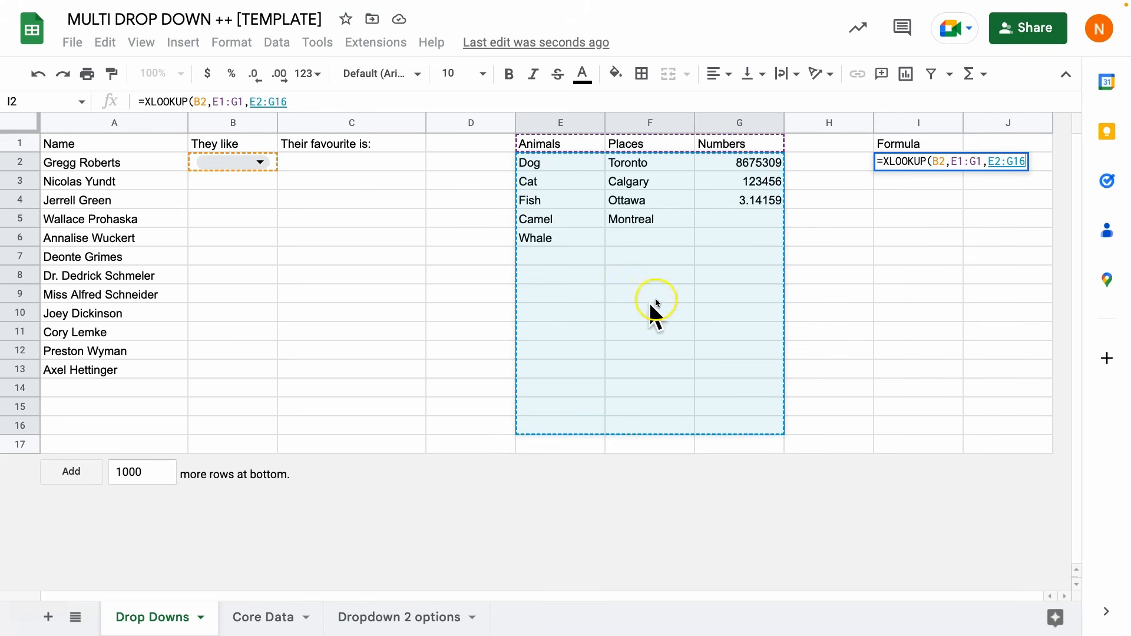
text(,)
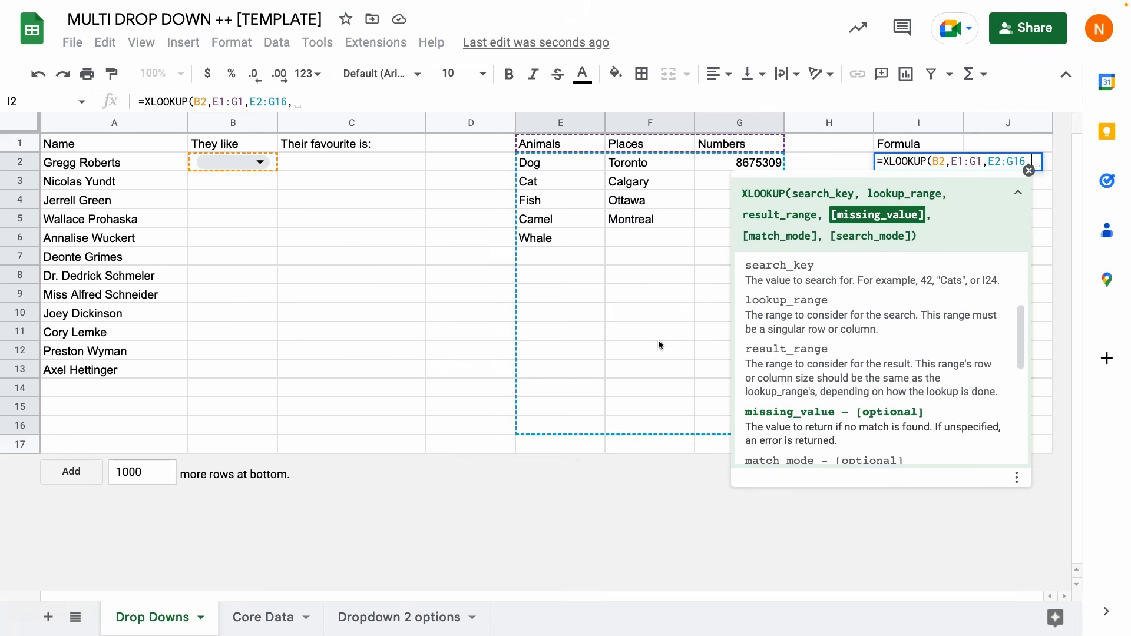
Complete the XLOOKUP in I2 with missing value FALSE, match mode 0 and search mode 1.
text(FALSE)
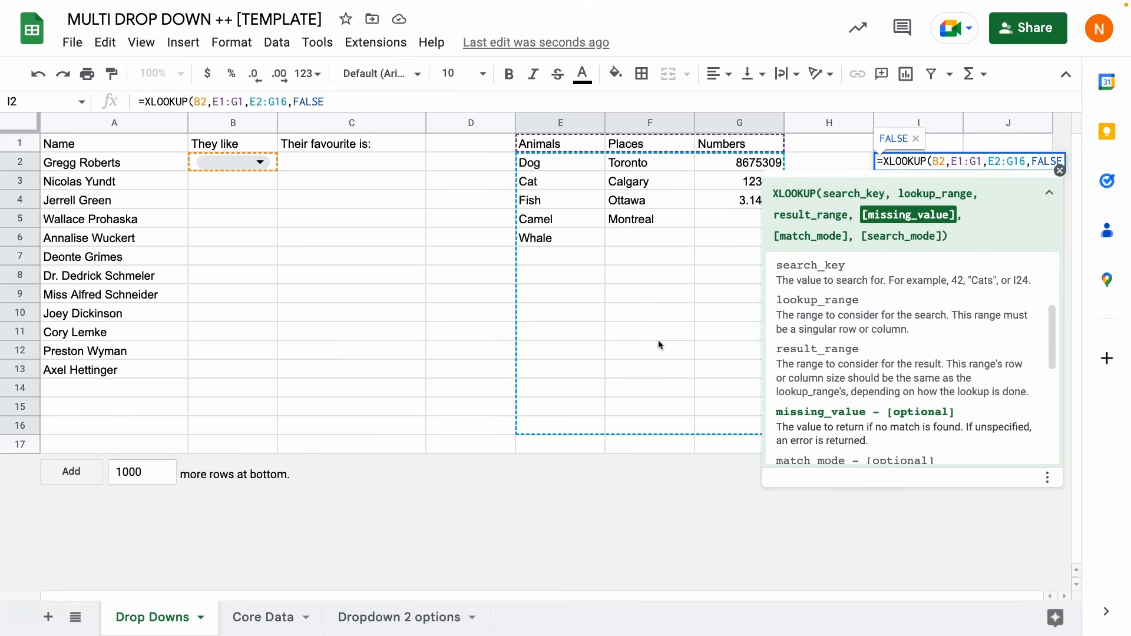
text(,)
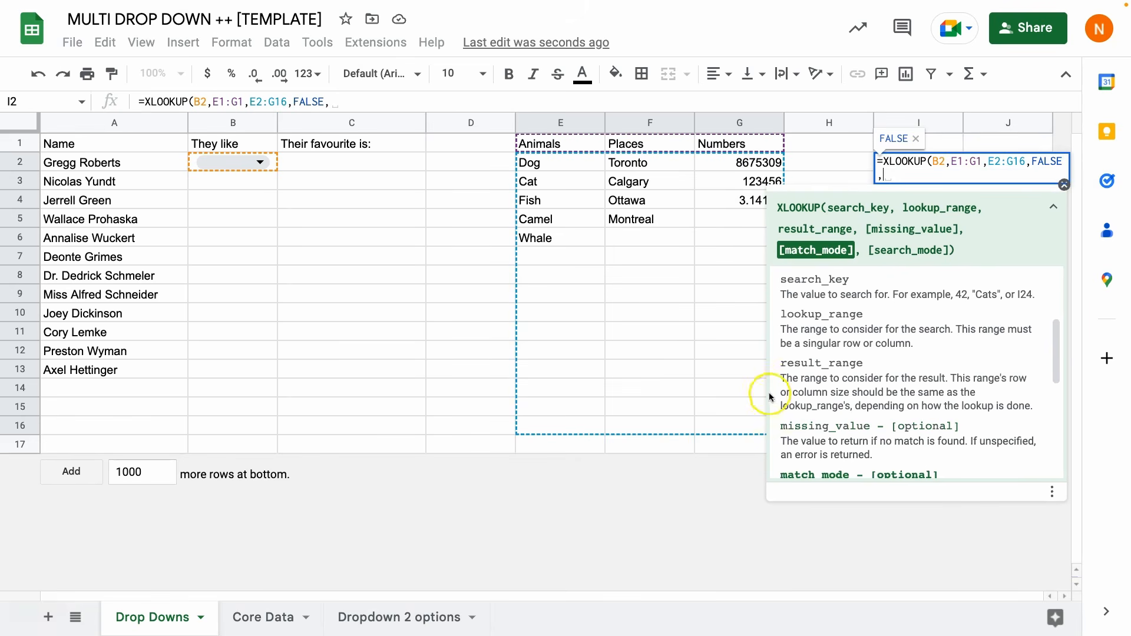
scroll(770, 396, down, 3)
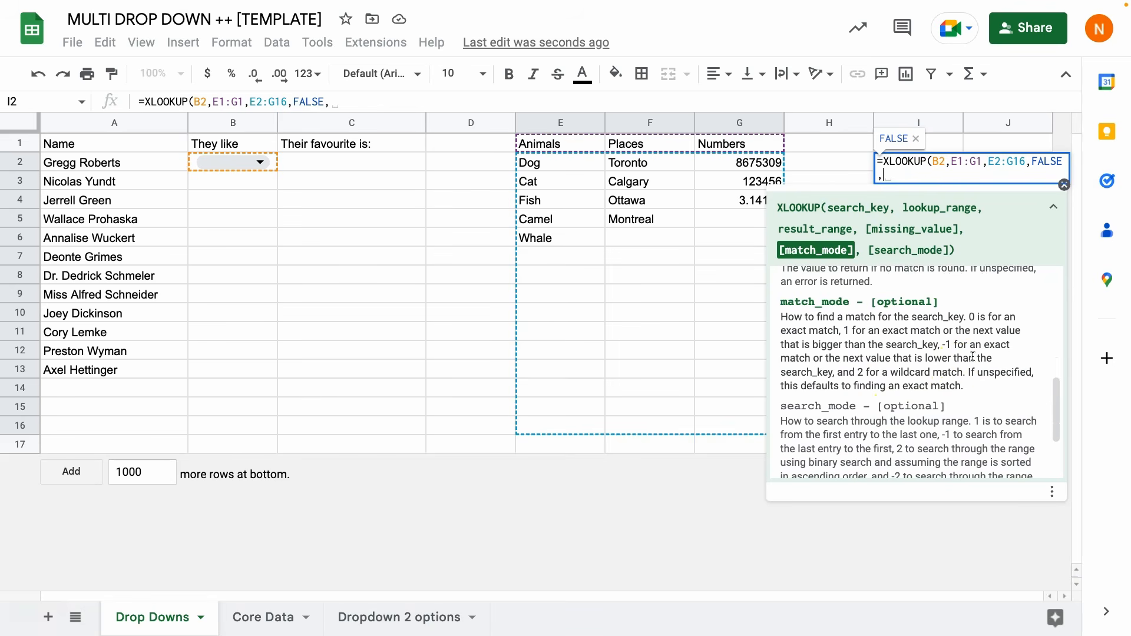
click(851, 330)
click(423, 101)
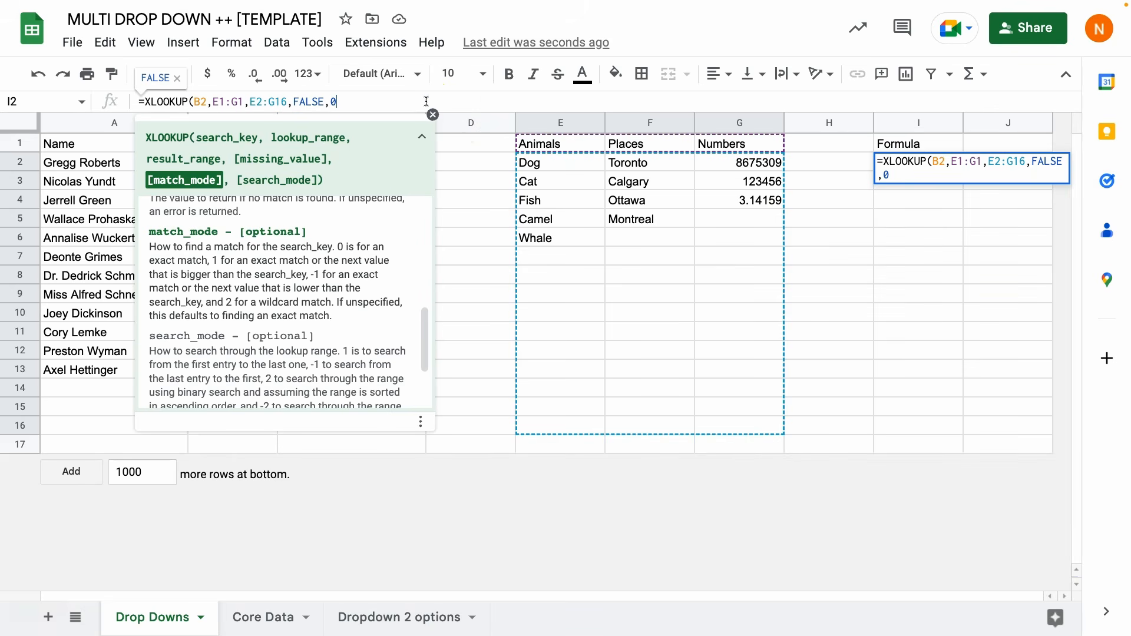
scroll(256, 363, down, 2)
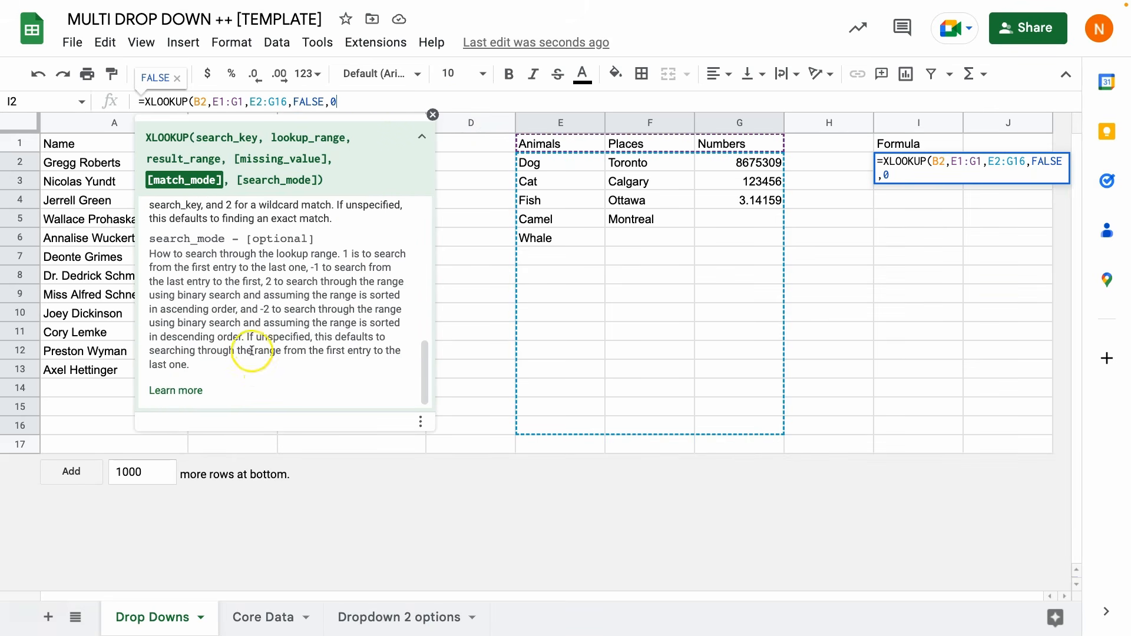
text(,)
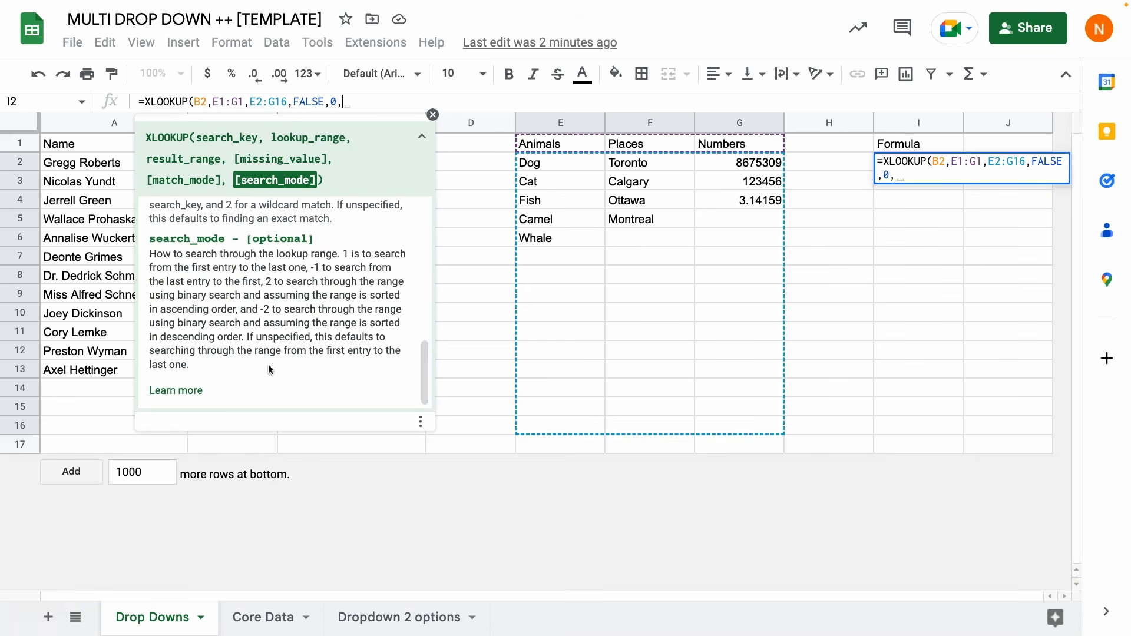
text(1))
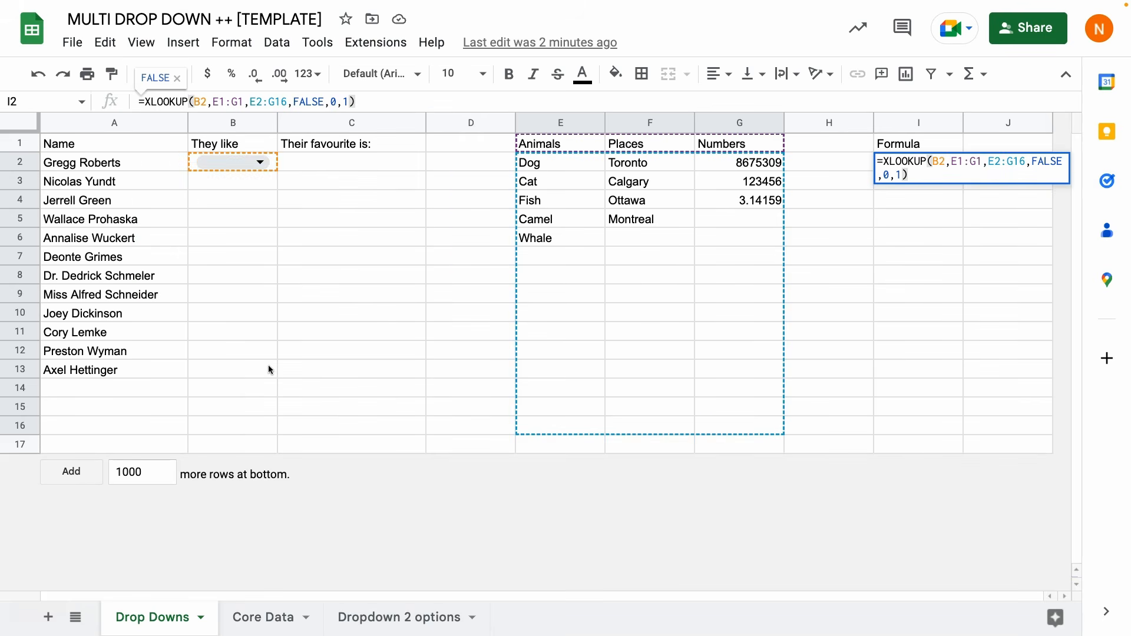
key(Return)
click(937, 160)
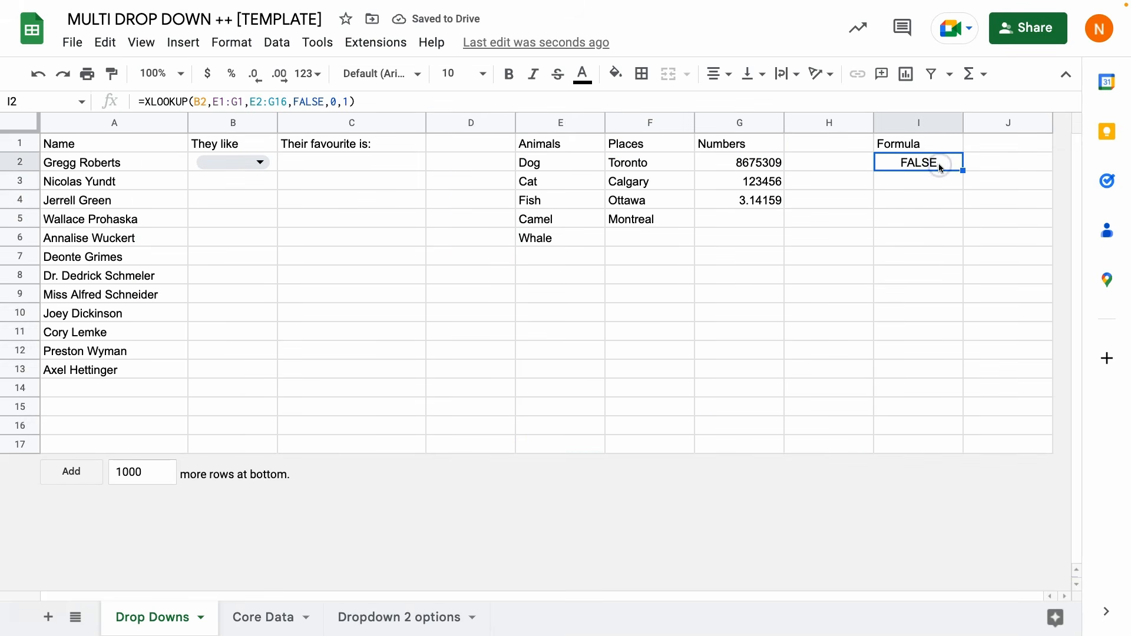
click(931, 180)
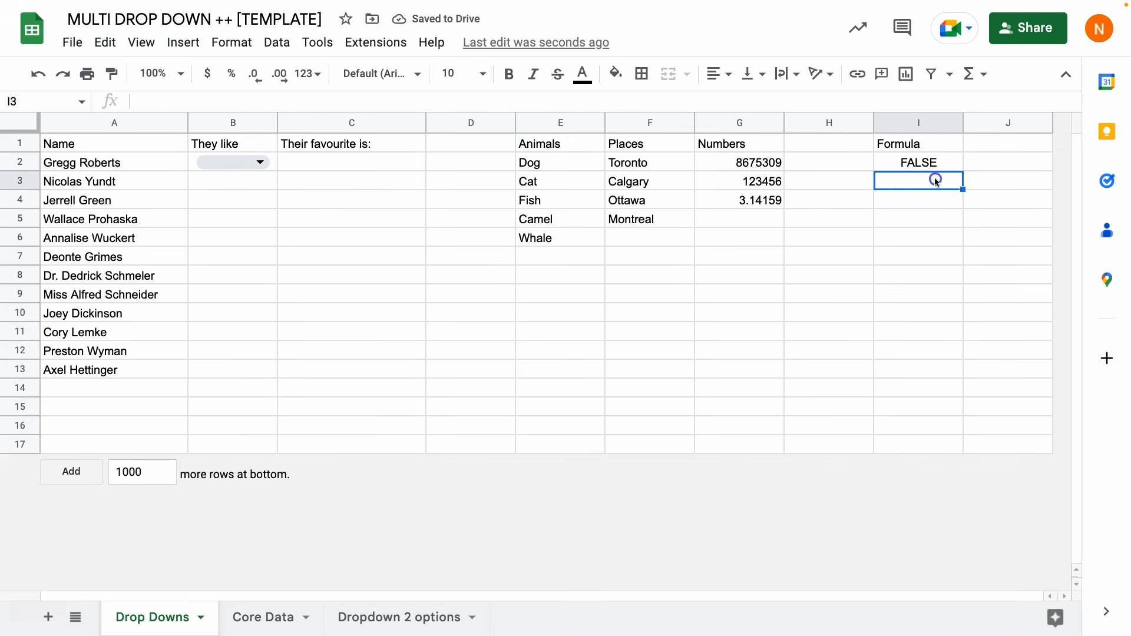
Test the lookup by choosing Animals, Places and finally Numbers in the B2 dropdown.
click(265, 165)
click(239, 186)
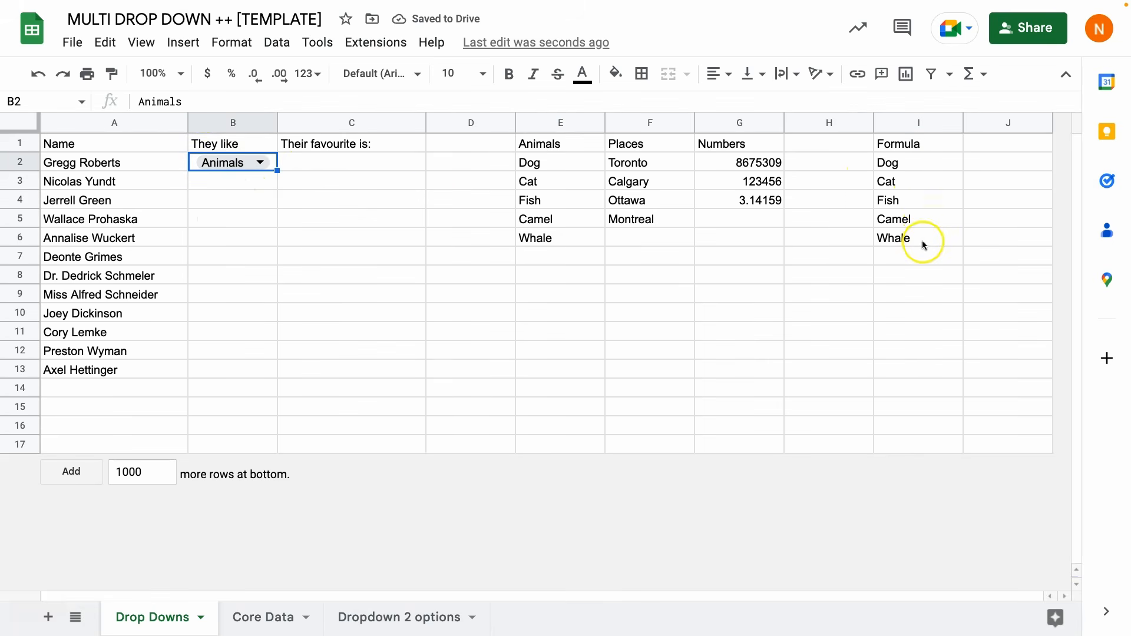
drag(569, 162, 569, 243)
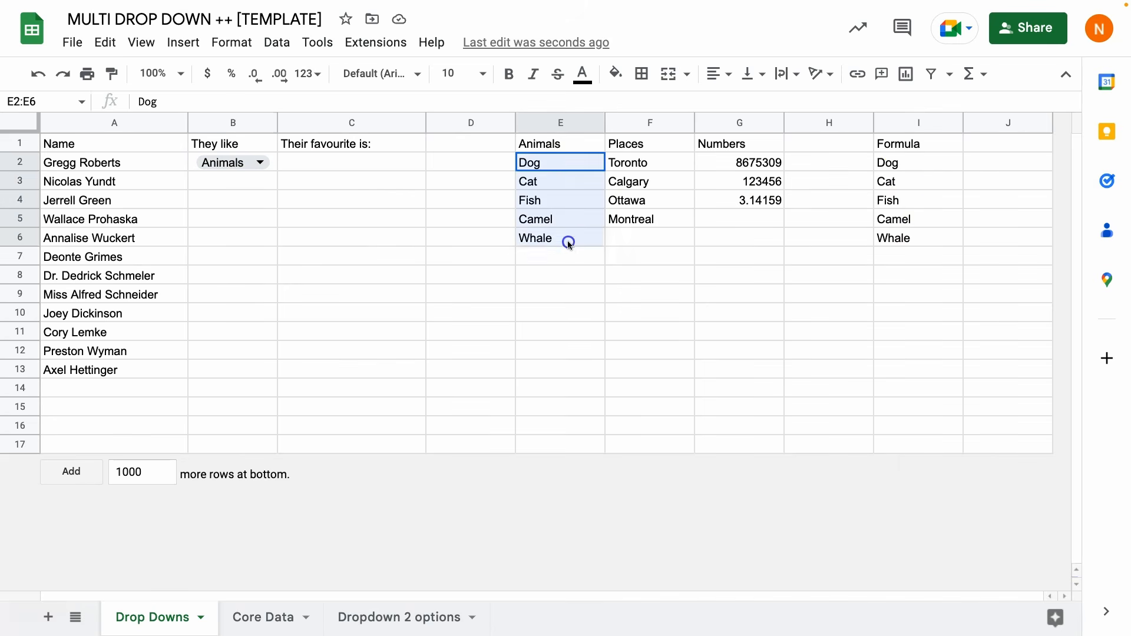
click(260, 165)
click(219, 219)
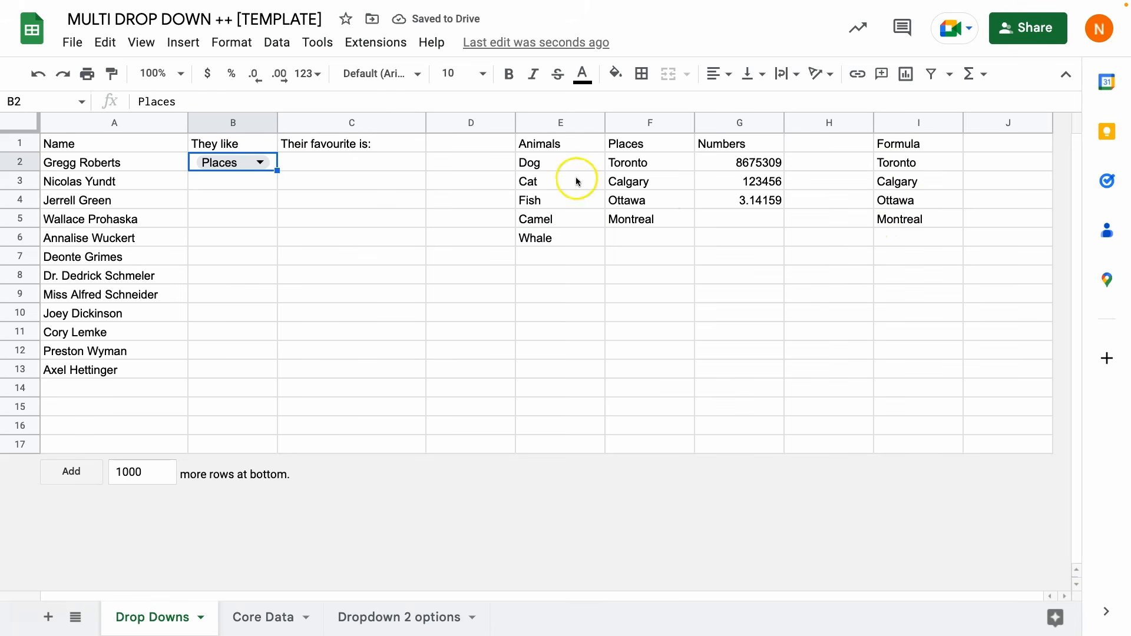
click(258, 162)
click(229, 243)
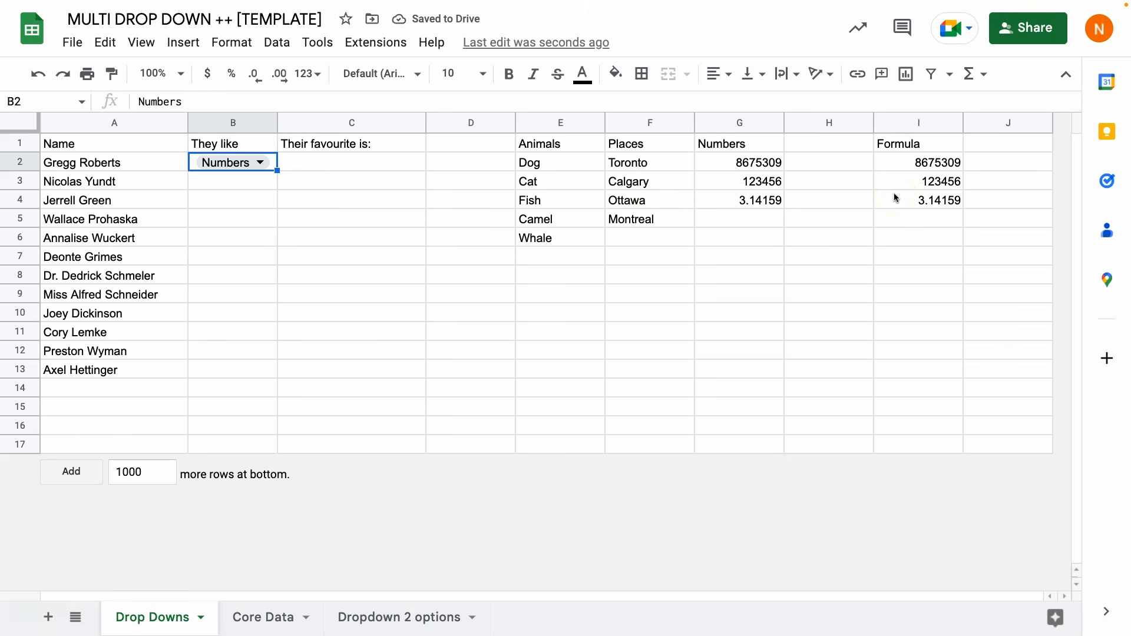
Wrap the XLOOKUP formula in I2 in a SORT function so its results are listed in ascending order.
click(944, 163)
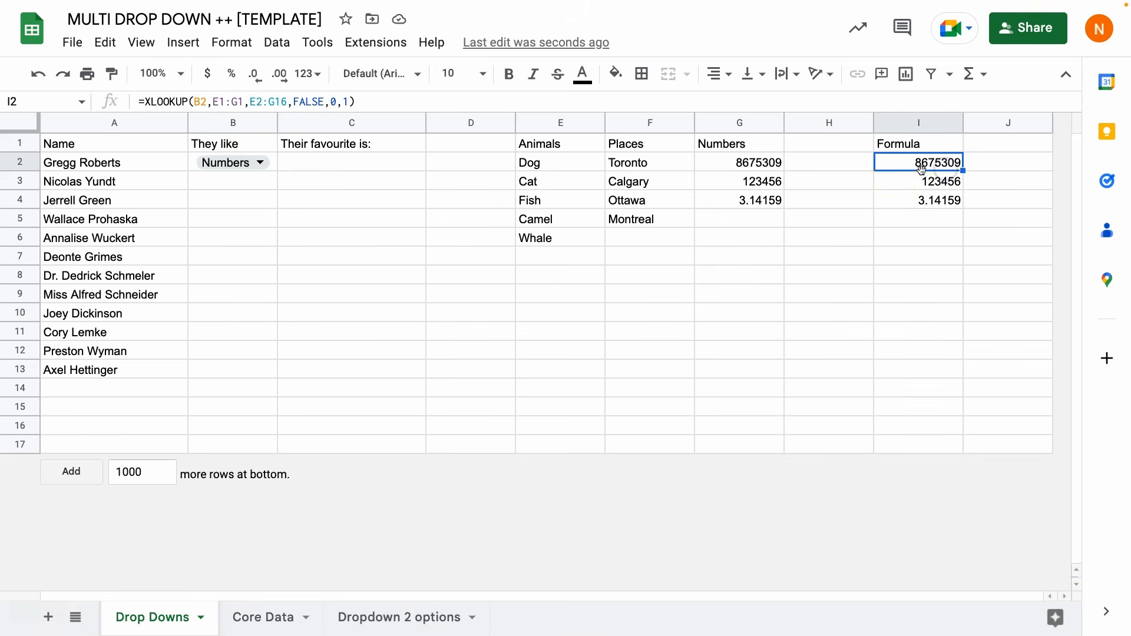
click(146, 102)
text(SORT)
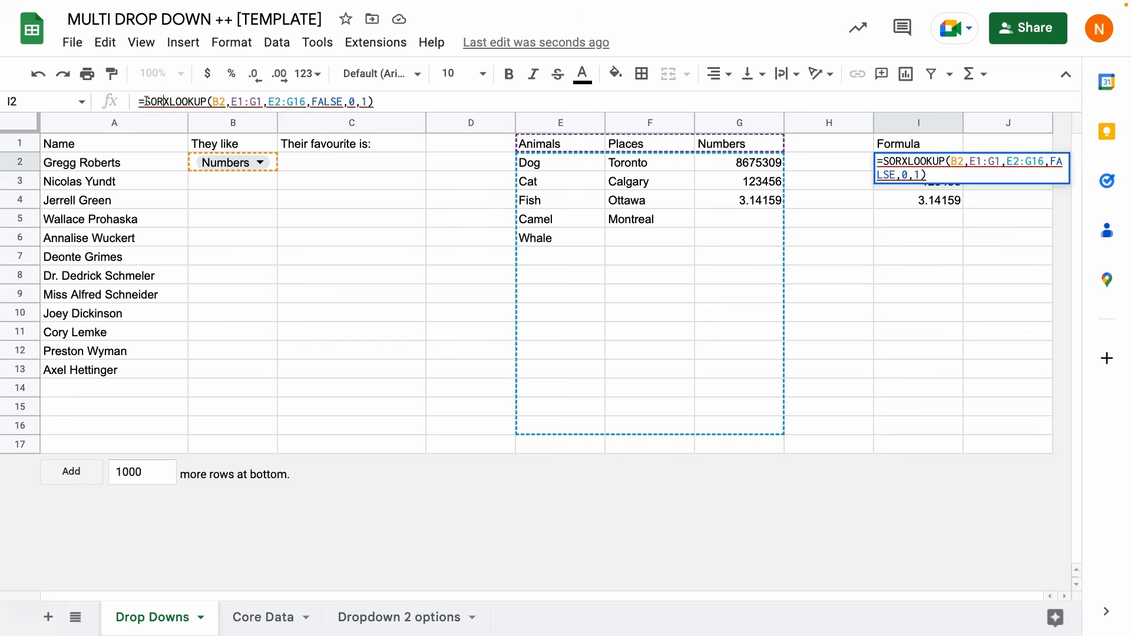
text(()
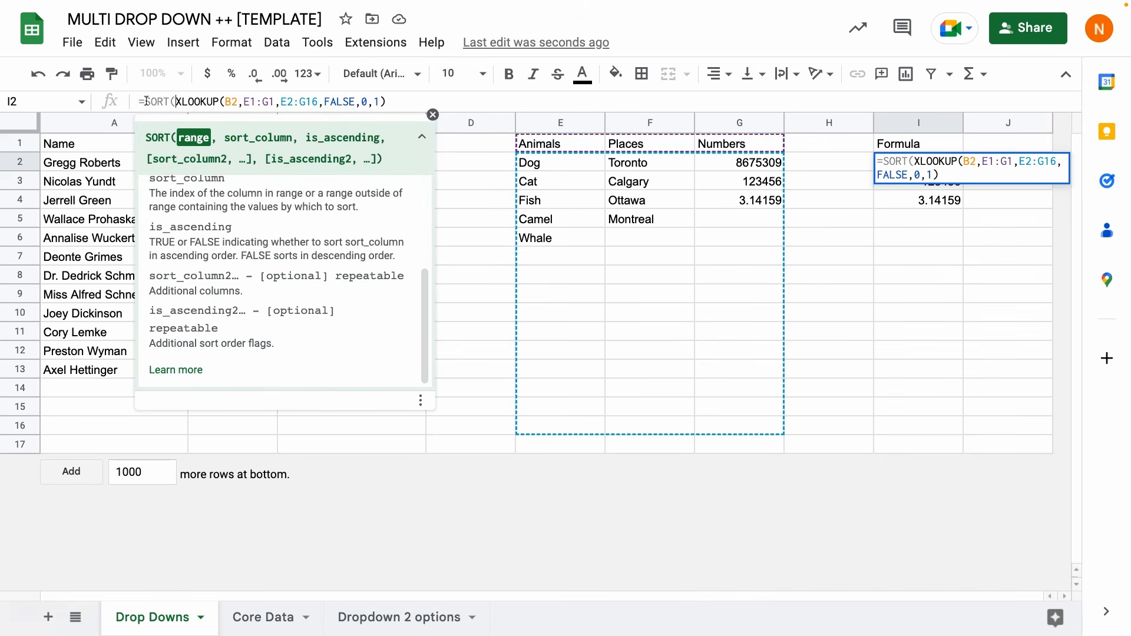
key(End)
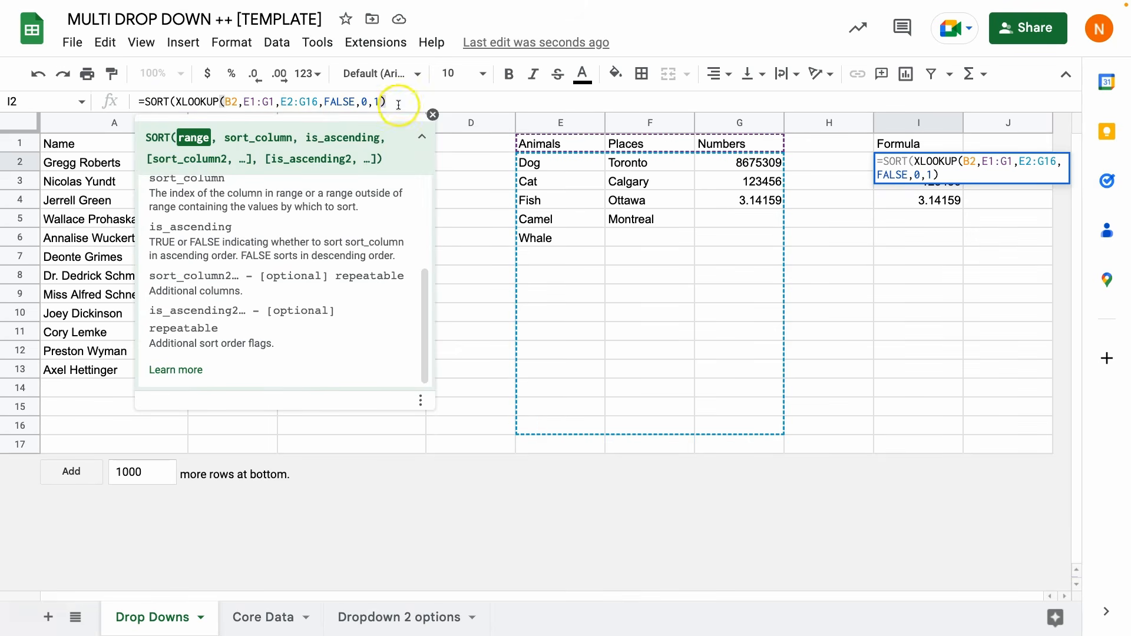
text())
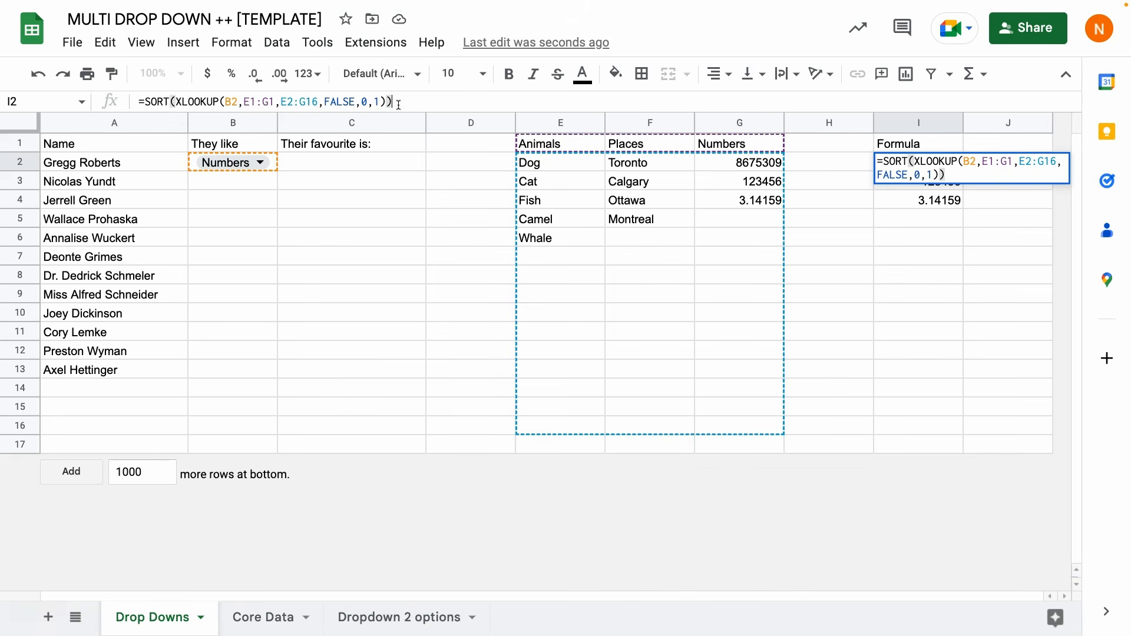
key(Return)
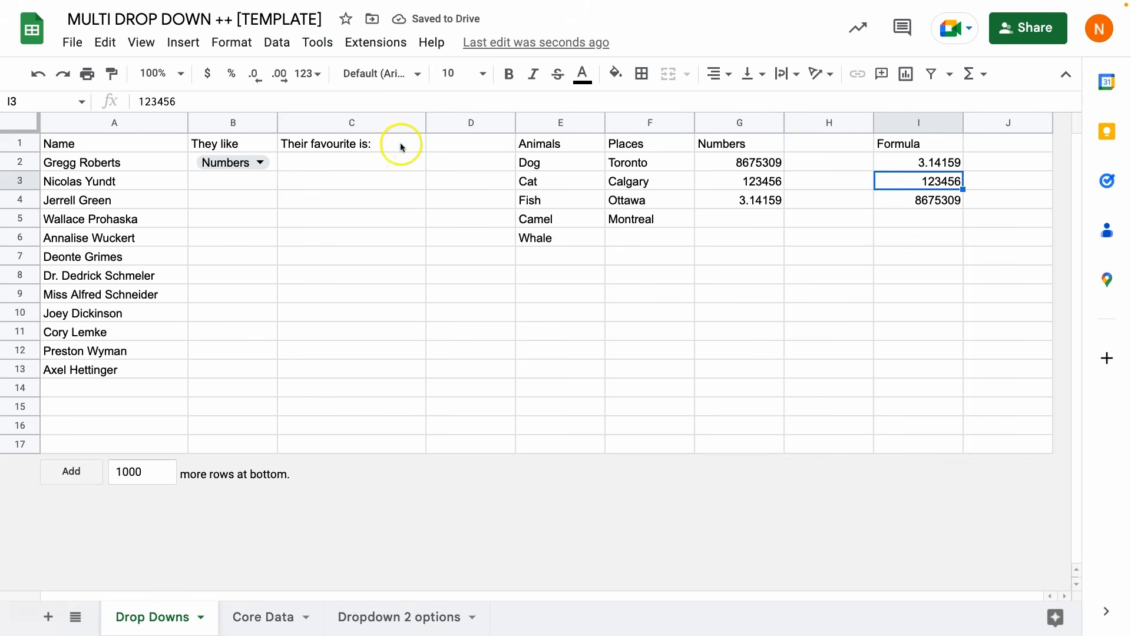
Choose Places in the B2 dropdown and examine the sorted results and spare cells in I2:I13.
click(260, 163)
click(221, 217)
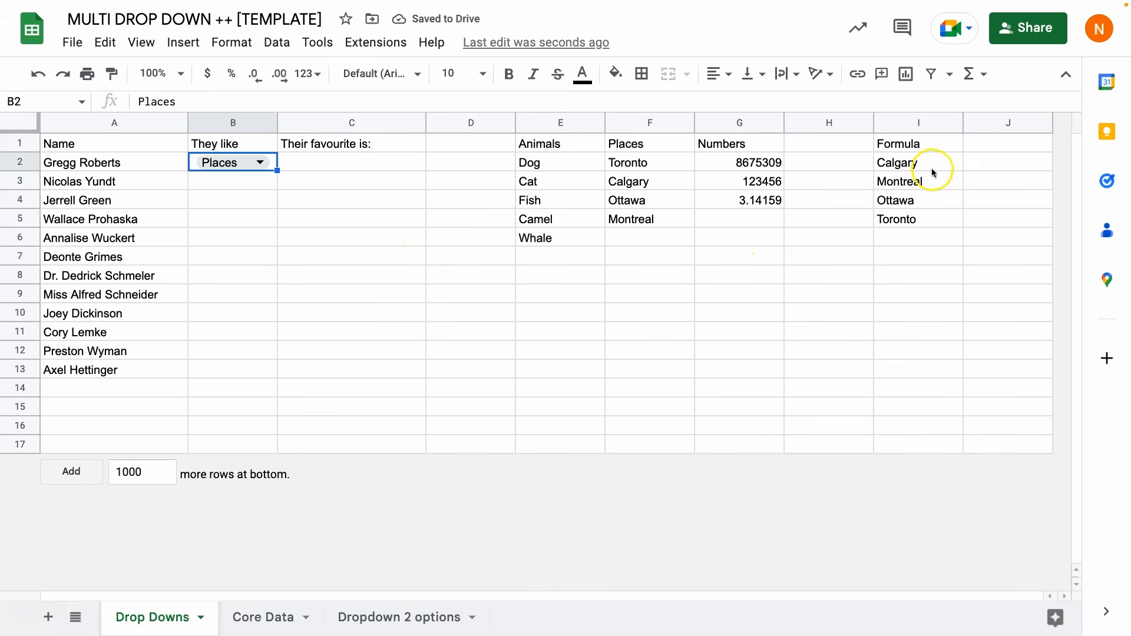
drag(932, 168, 931, 235)
click(829, 238)
drag(917, 167, 912, 361)
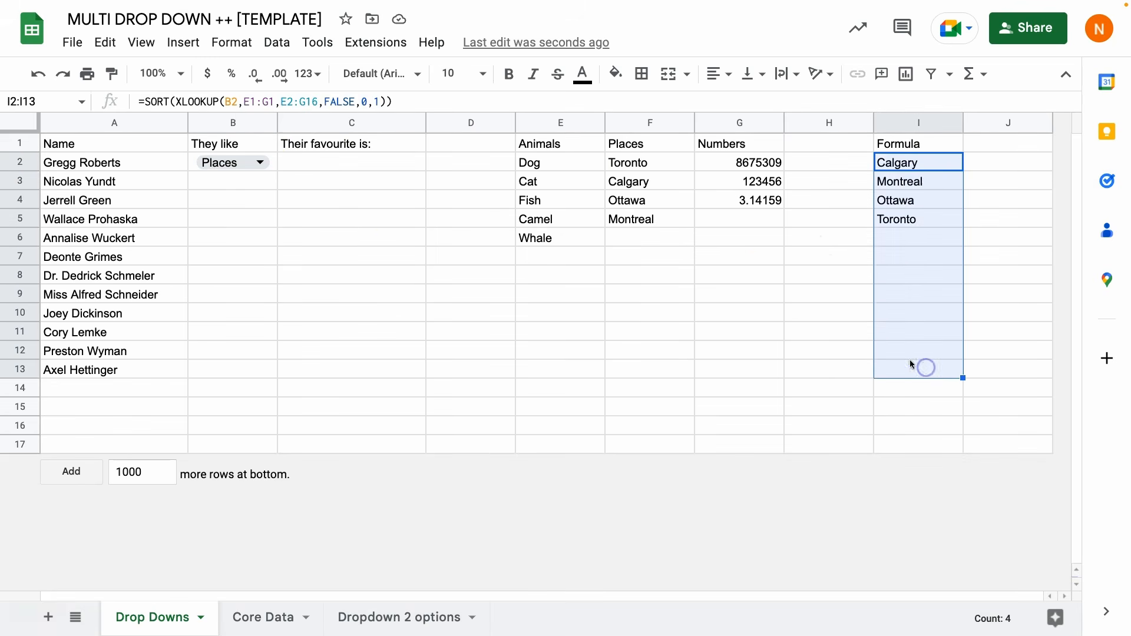
Add a dropdown to C2 and set its validation criteria to Dropdown (from a range).
click(389, 168)
right_click(418, 160)
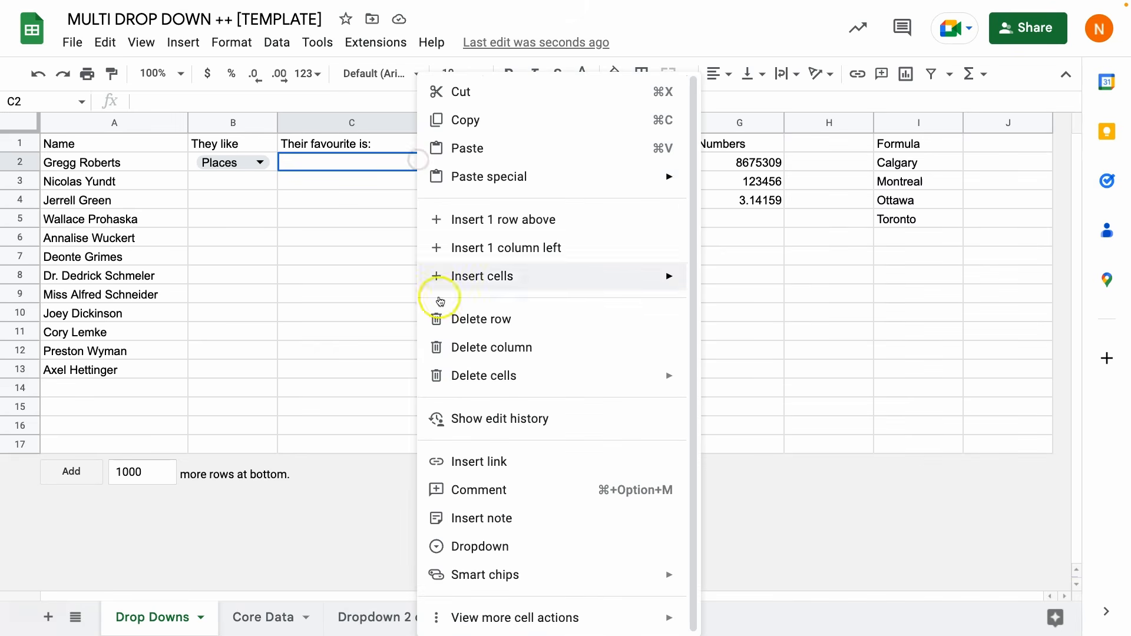
click(514, 543)
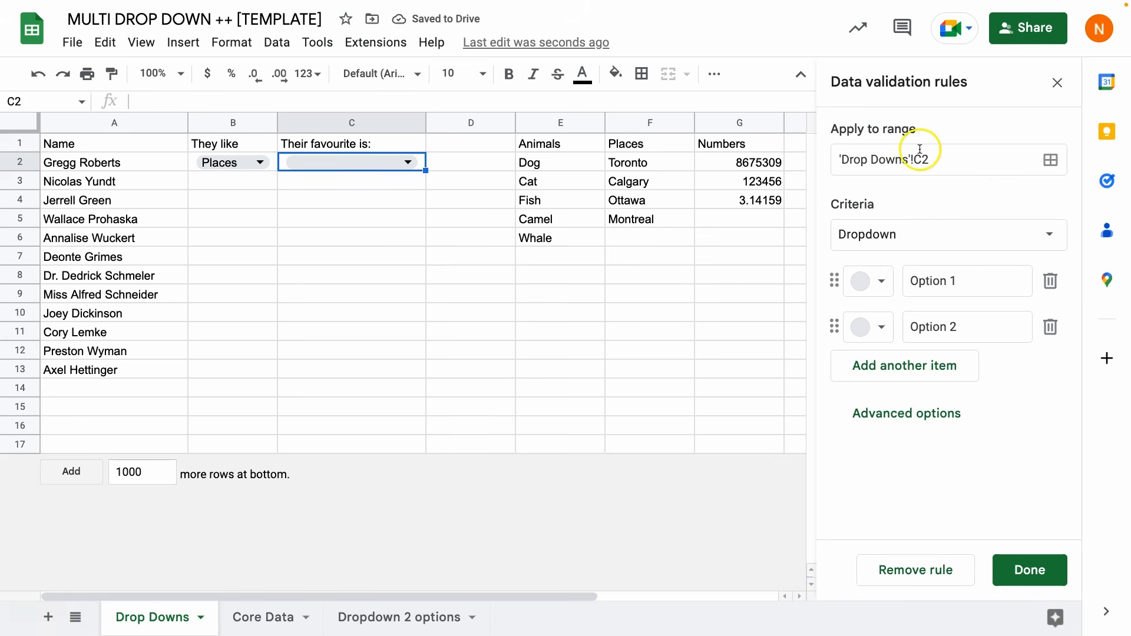
click(1046, 233)
click(955, 259)
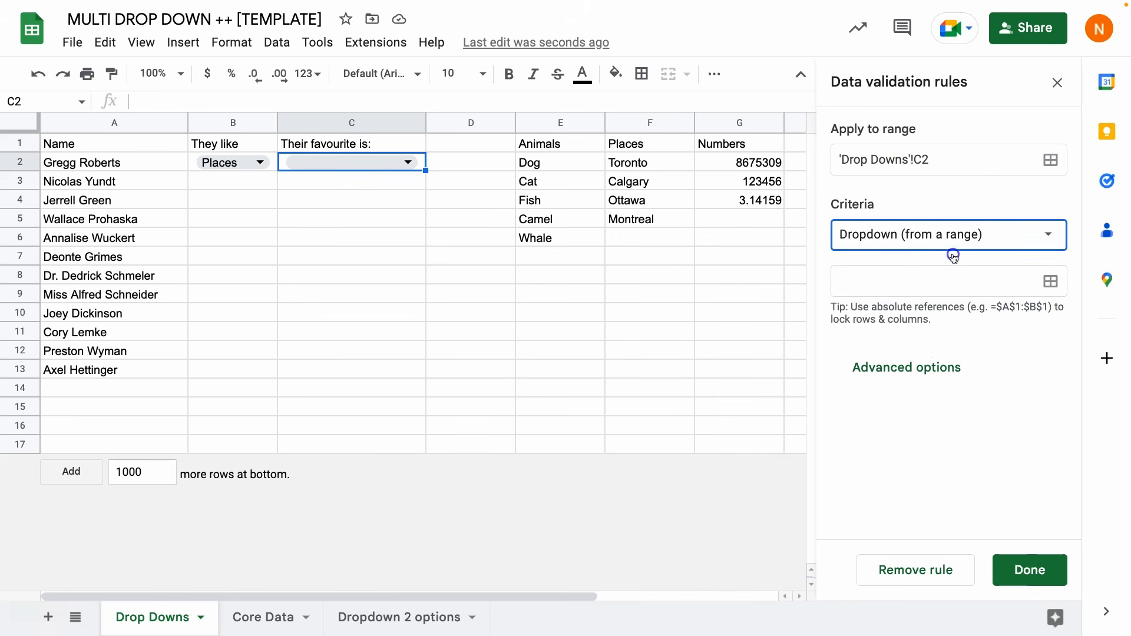
Set the C2 dropdown's source range to 'Drop Downs'!I2:I16 and save the validation rule.
click(1051, 282)
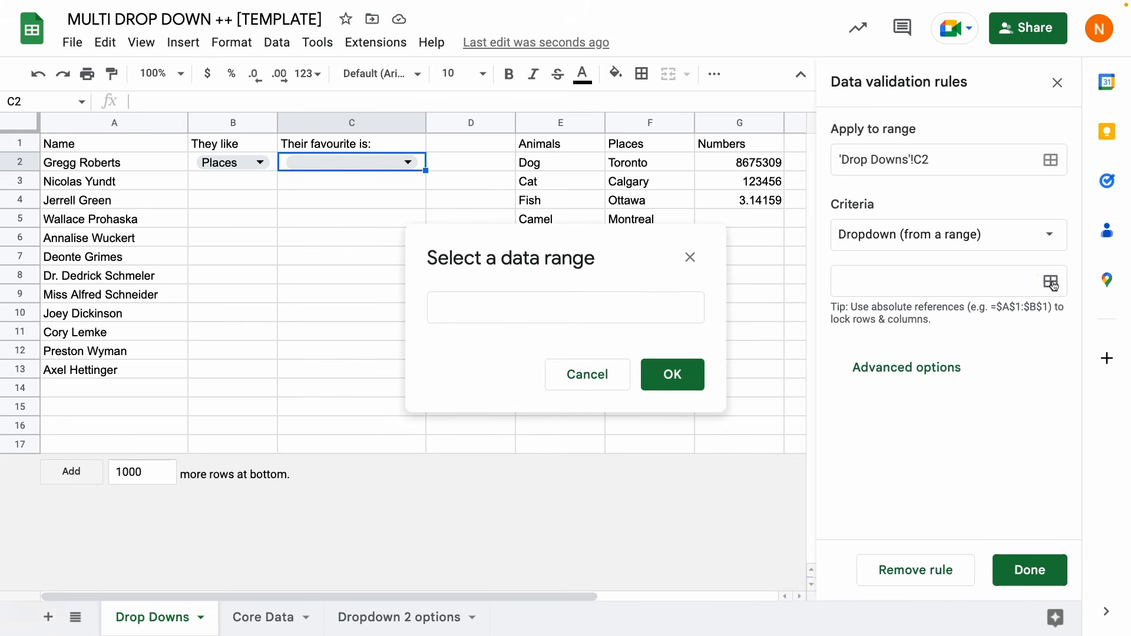
click(653, 321)
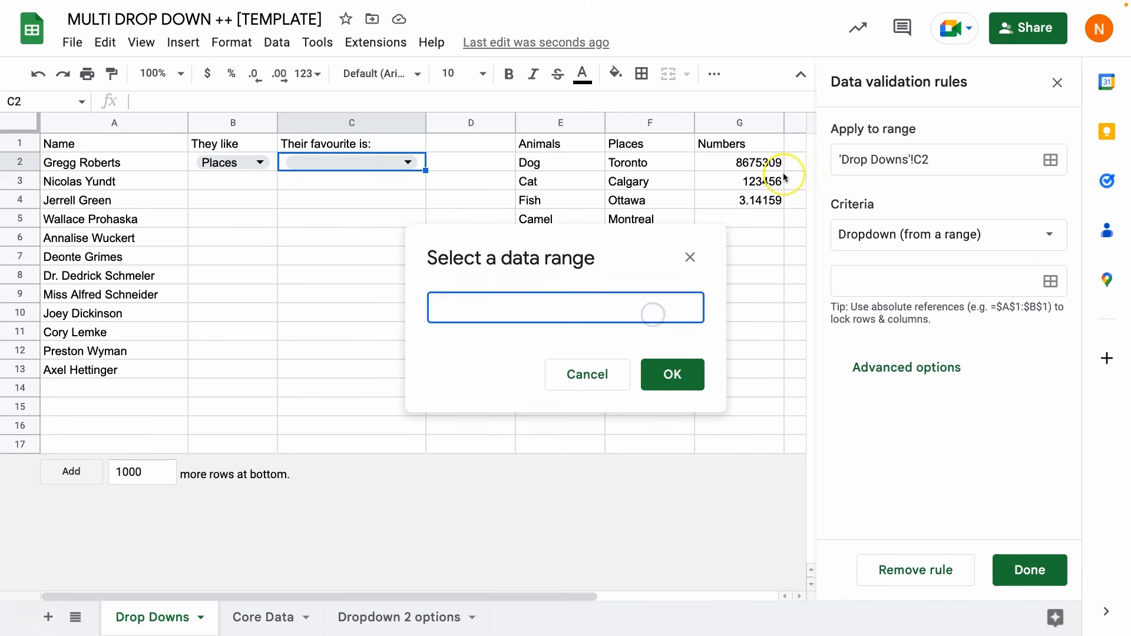
scroll(784, 173, right, 5)
click(545, 164)
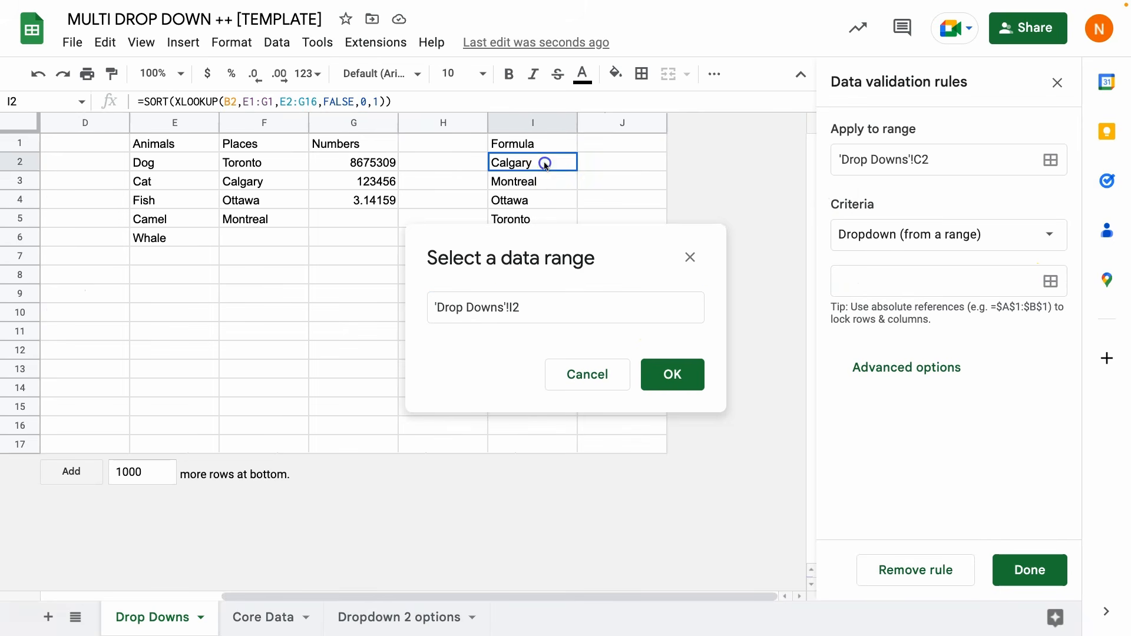
drag(545, 167, 542, 429)
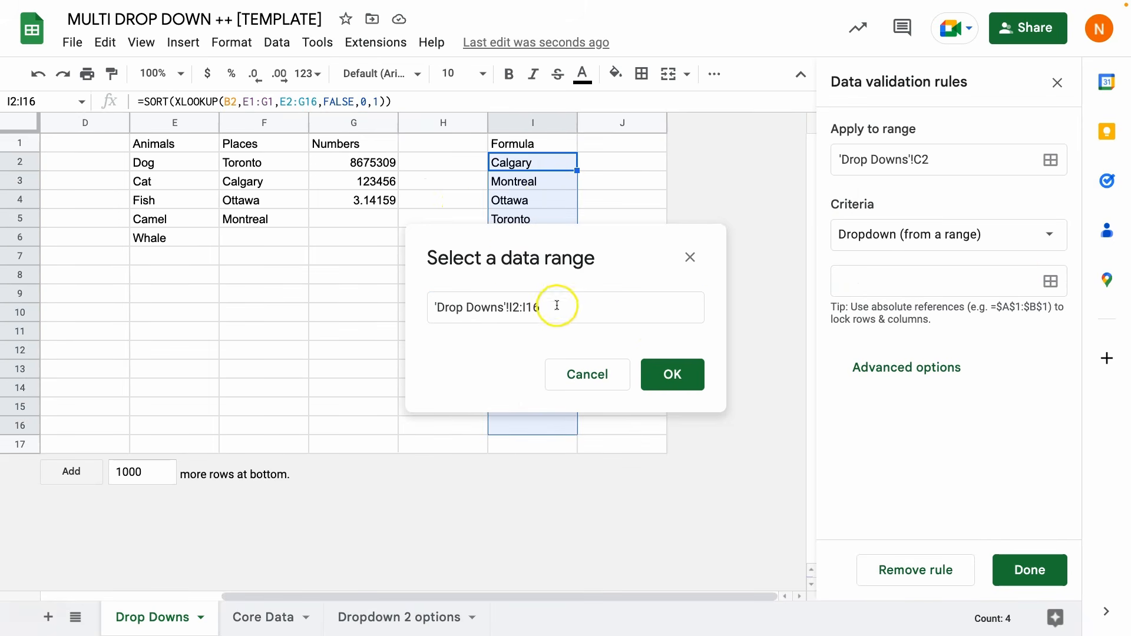
click(646, 368)
scroll(988, 404, down, 2)
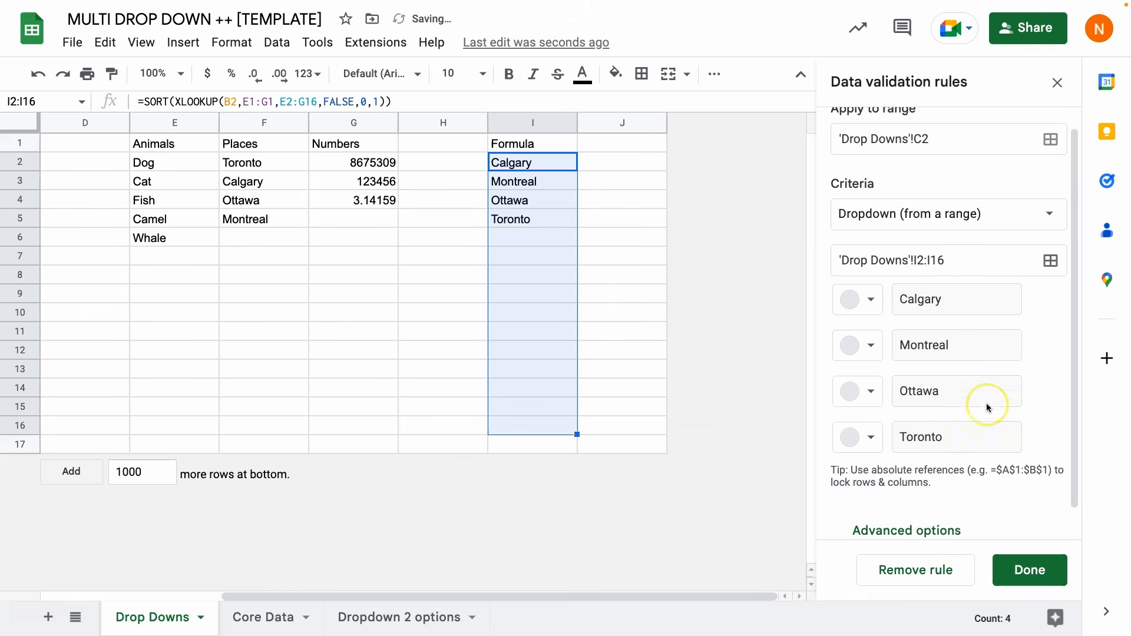
scroll(351, 263, left, 4)
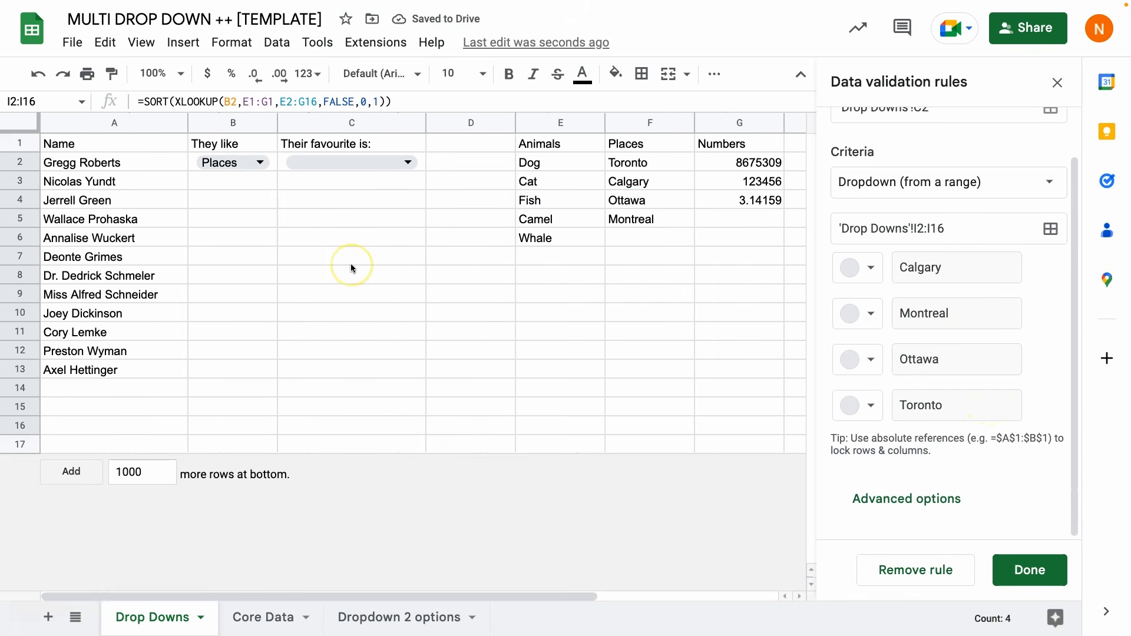
scroll(351, 263, right, 2)
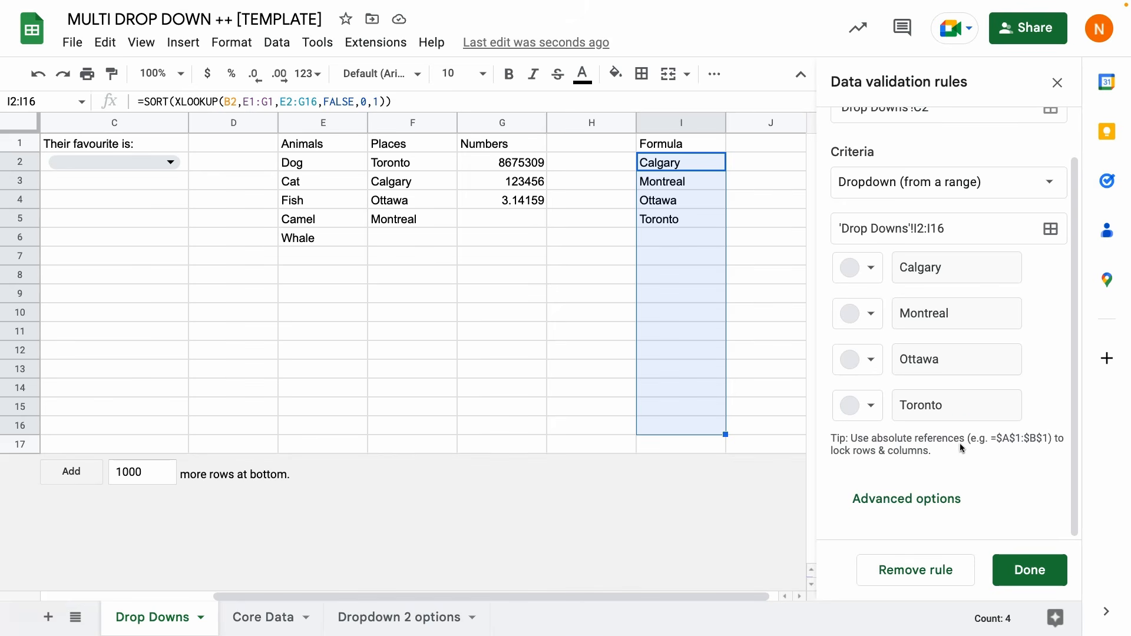
scroll(960, 442, up, 2)
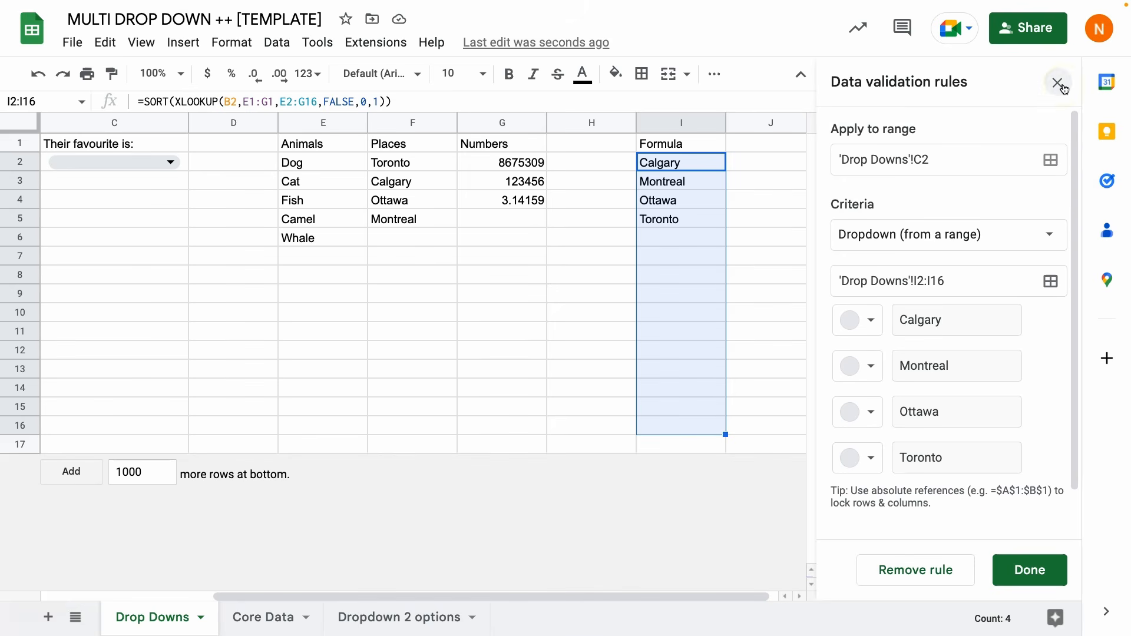
click(1026, 569)
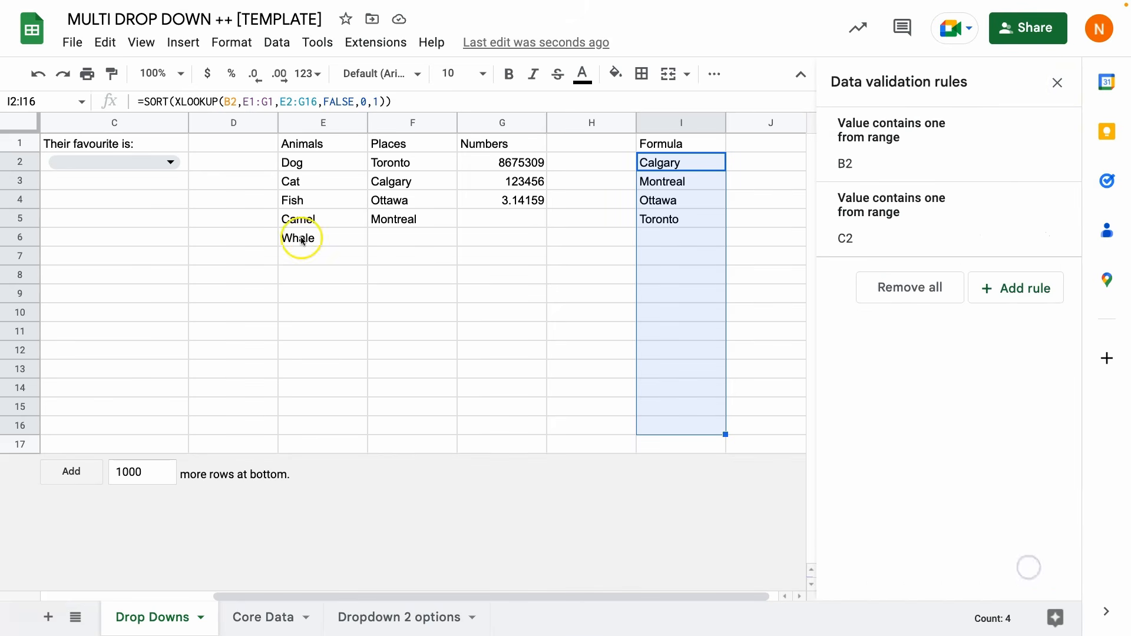
Compare the options offered by the C2 dropdown with Places and with Animals chosen in B2.
scroll(173, 243, left, 5)
click(407, 161)
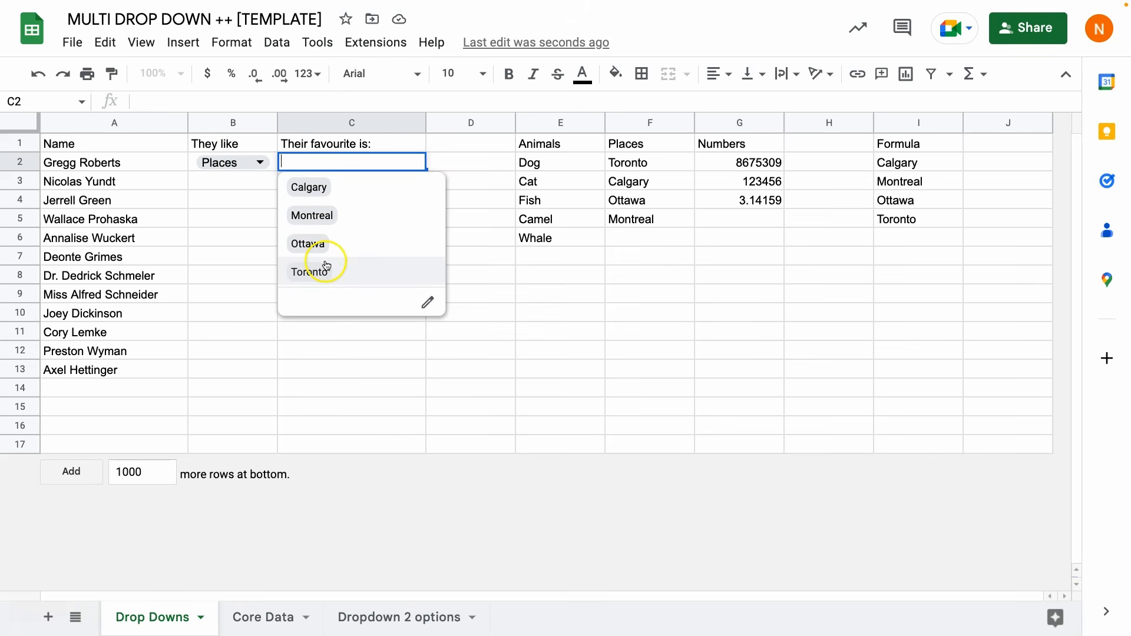
click(258, 197)
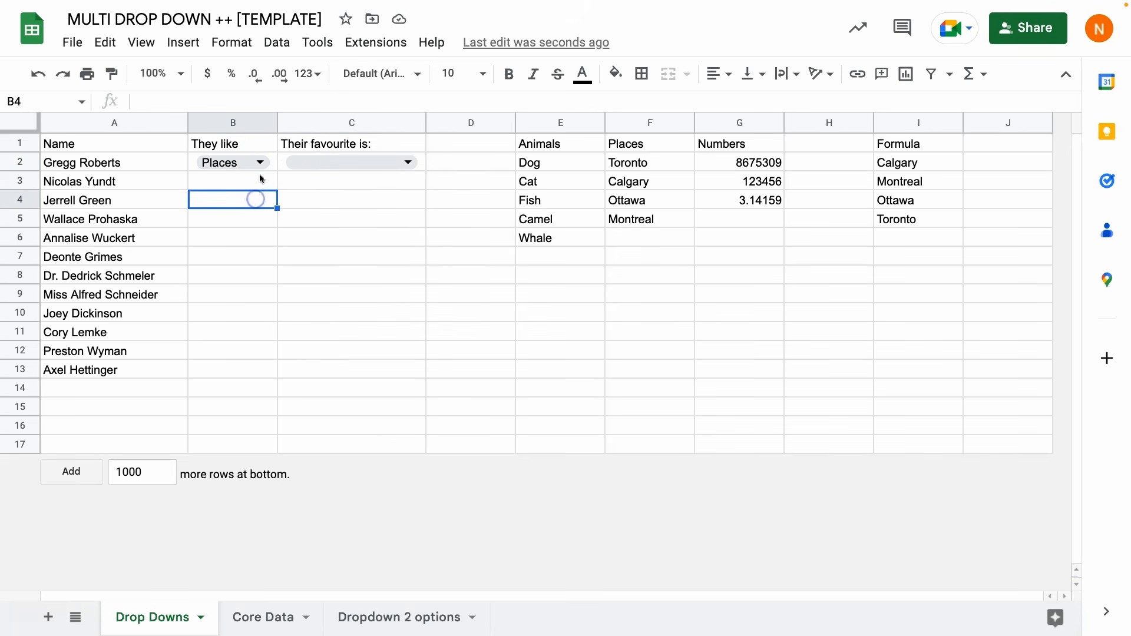
click(262, 163)
click(229, 187)
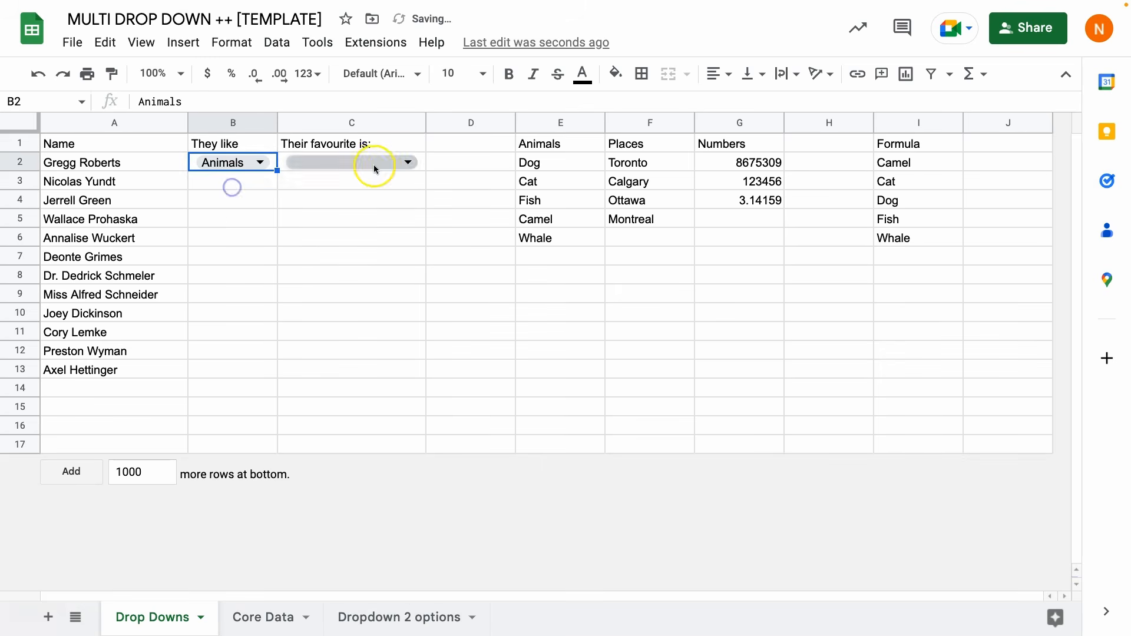
click(386, 162)
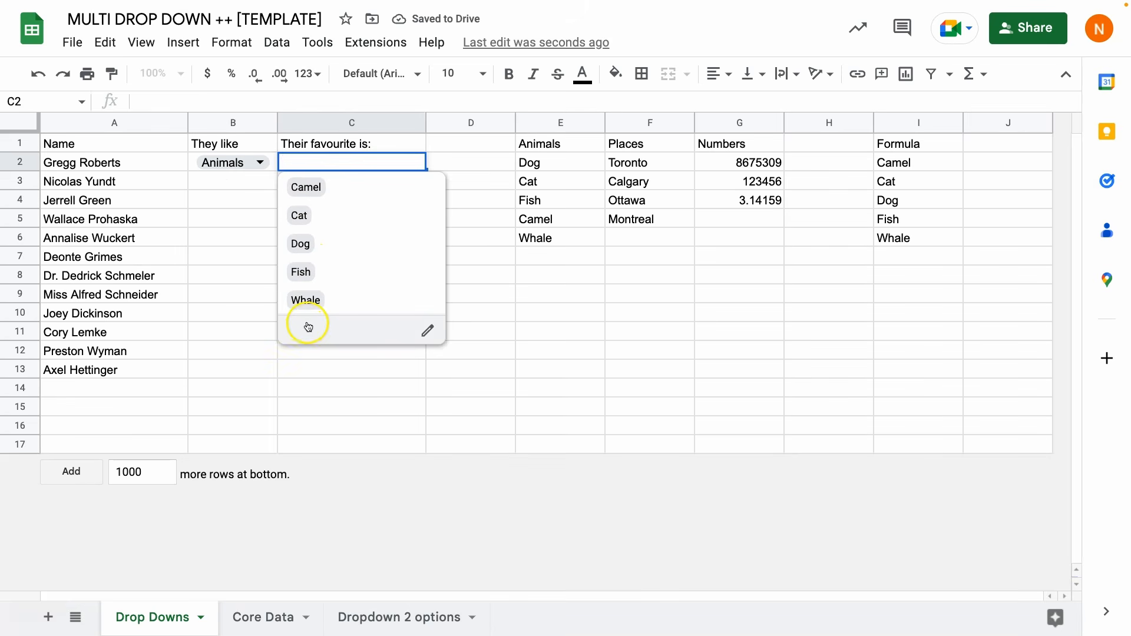
click(704, 255)
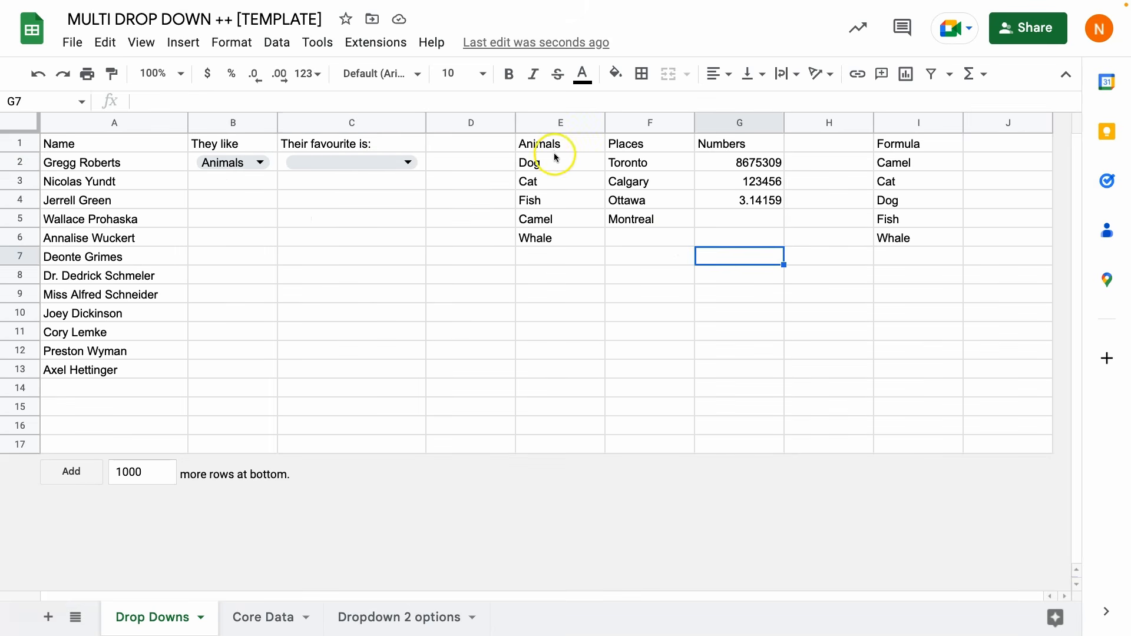
Check the source list of animals in column E and choose Camel from the C2 dropdown.
drag(554, 158, 569, 240)
click(408, 163)
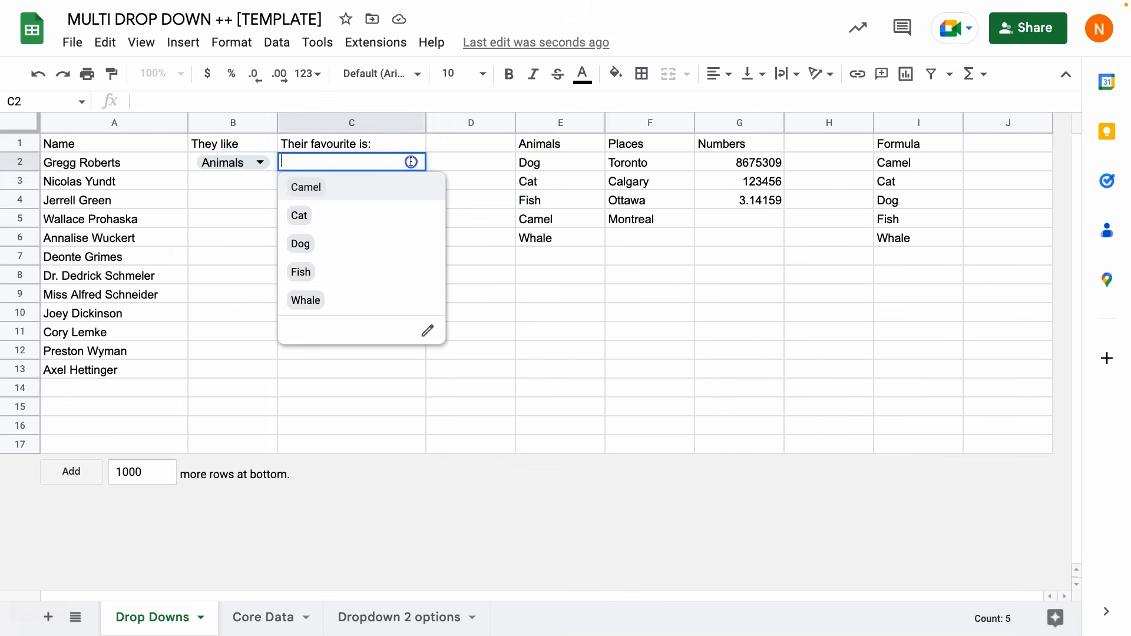
click(316, 187)
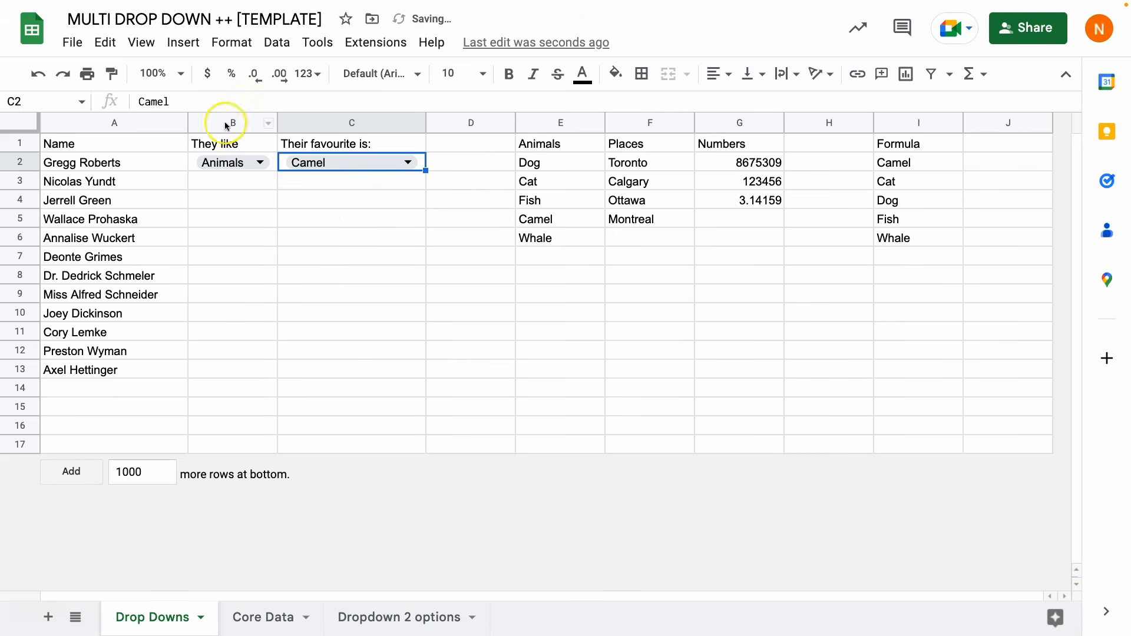
Switch B2 to Places, check the validity of the C2 entry and choose Ottawa there instead.
click(218, 163)
click(222, 213)
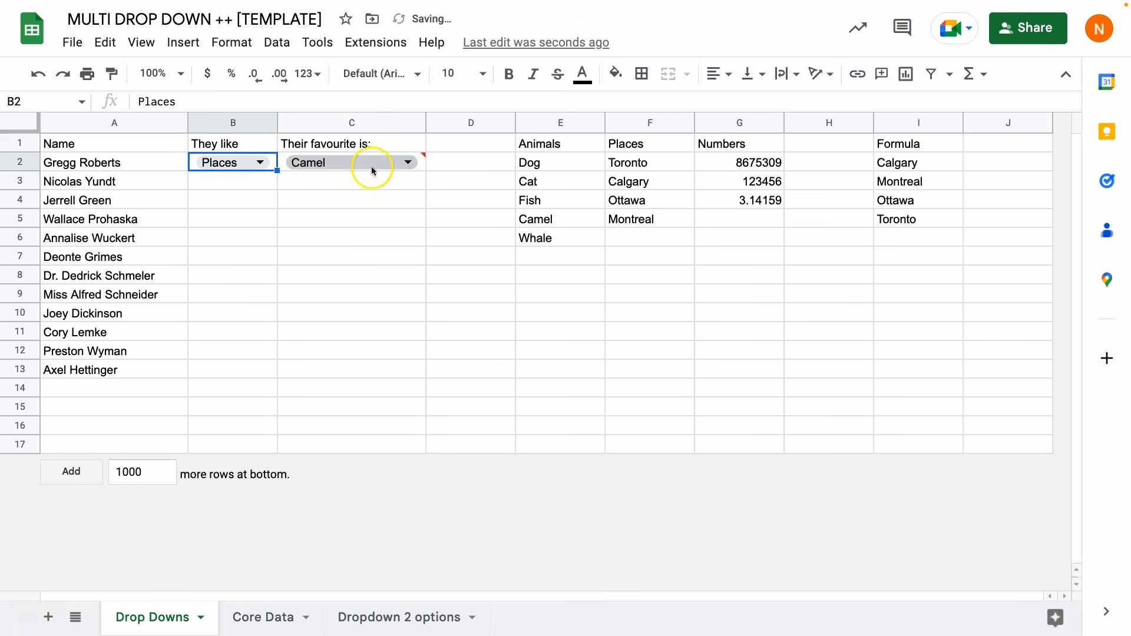
mouse_move(400, 165)
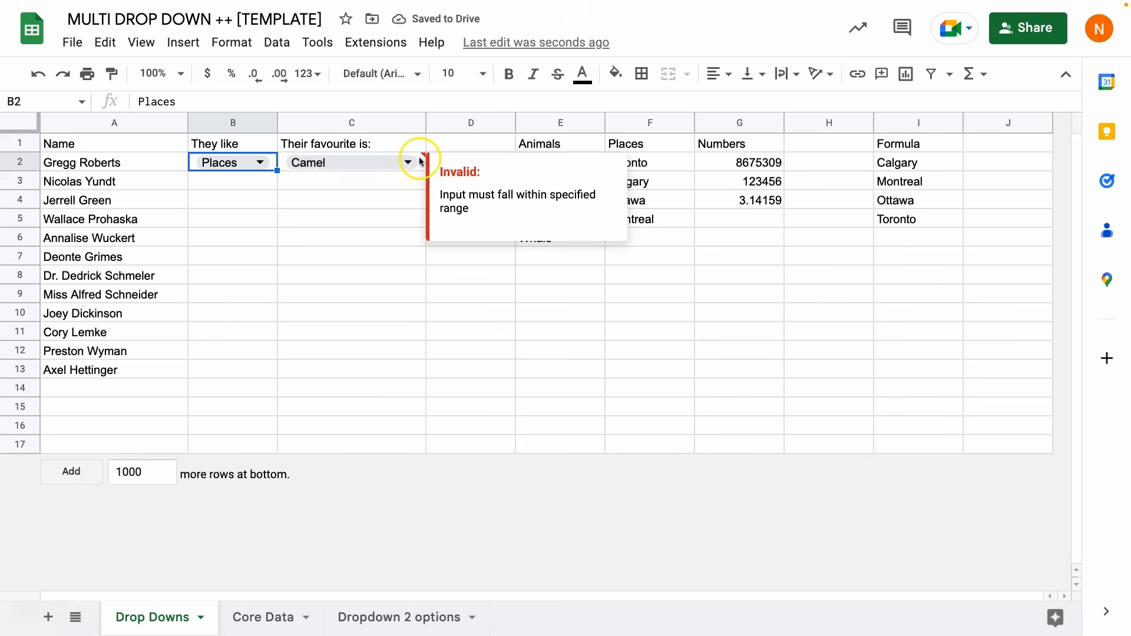
click(409, 162)
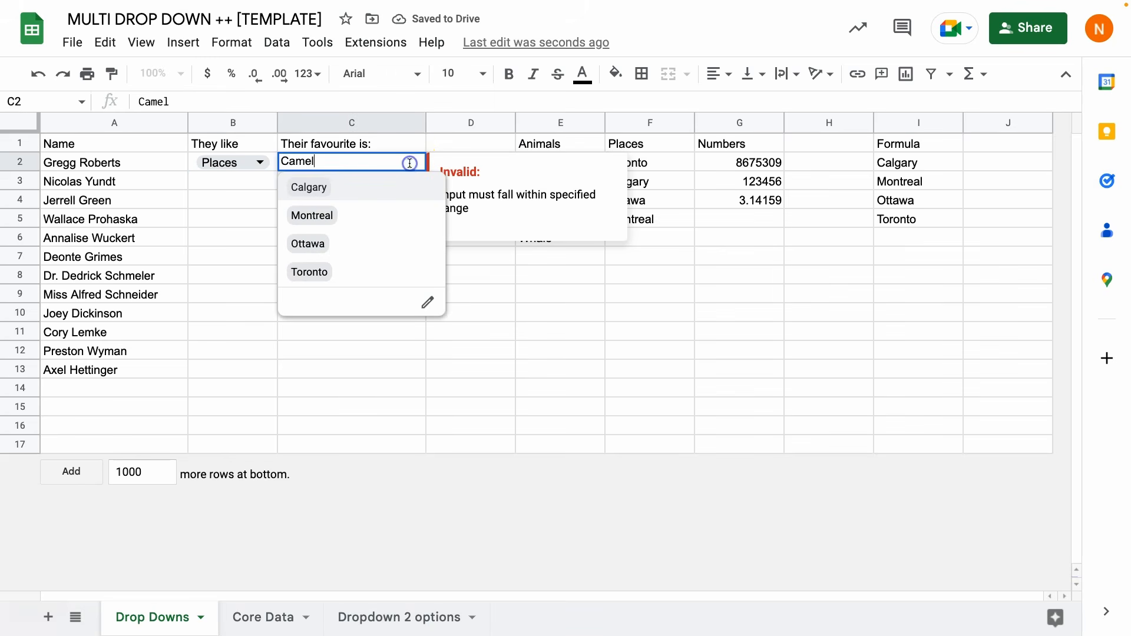
click(311, 244)
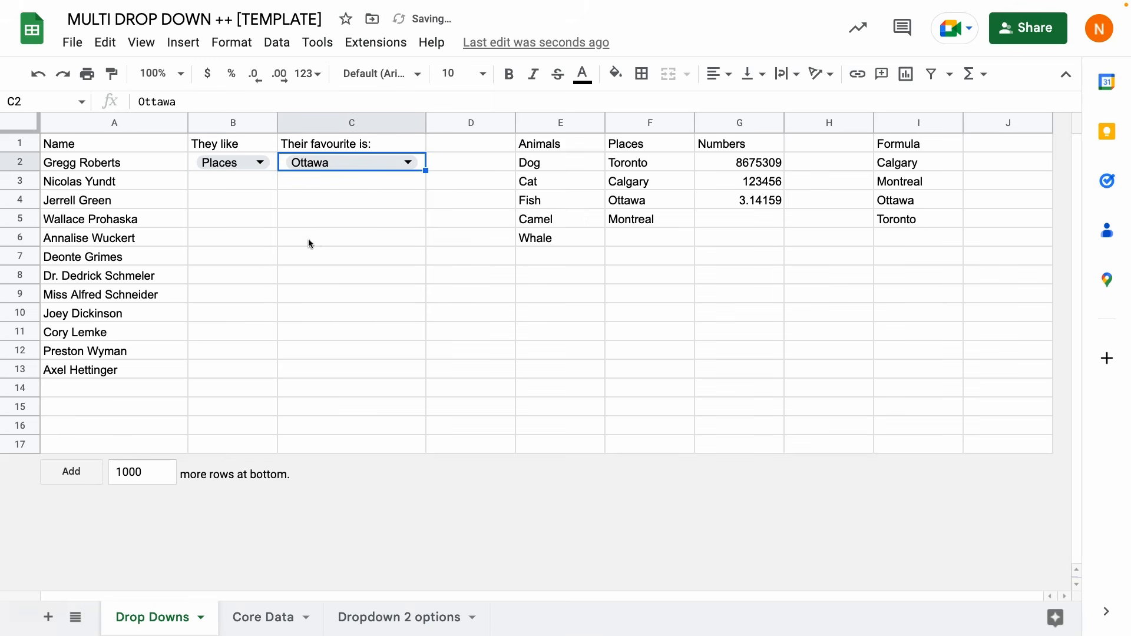
Choose Numbers in the B2 dropdown and 8675309 in the C2 dropdown.
click(260, 162)
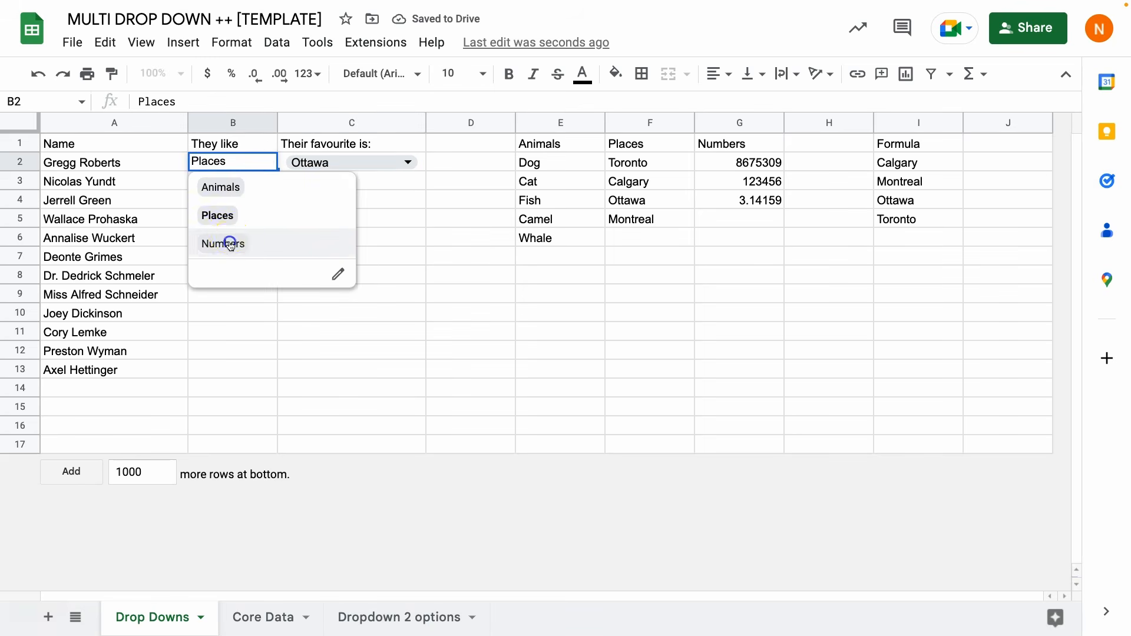
click(230, 244)
click(407, 162)
click(330, 244)
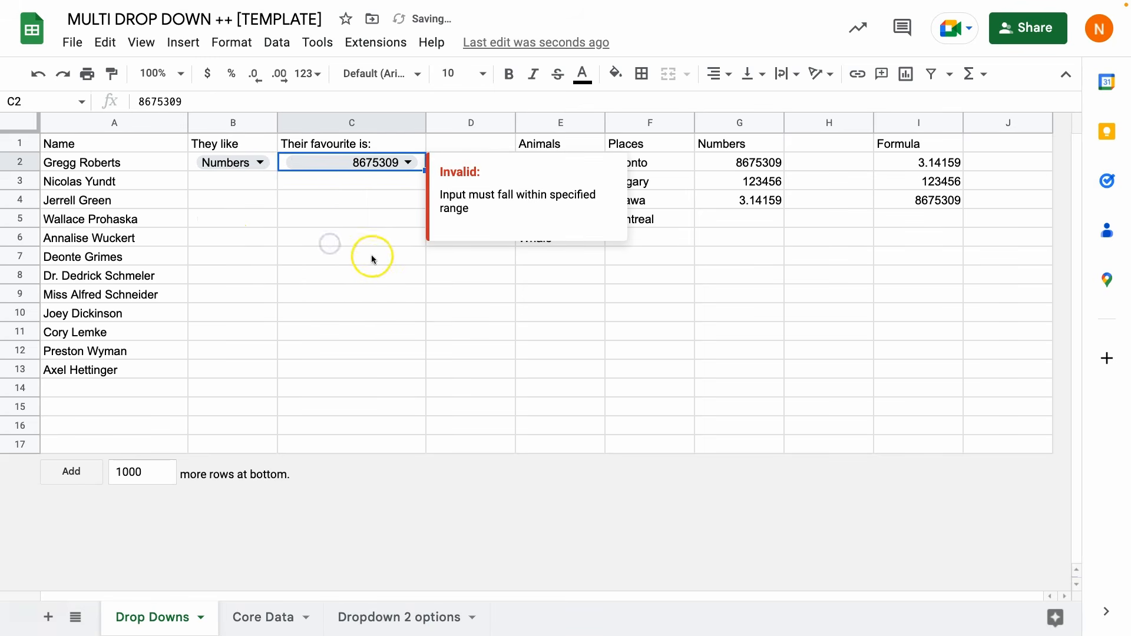
click(380, 255)
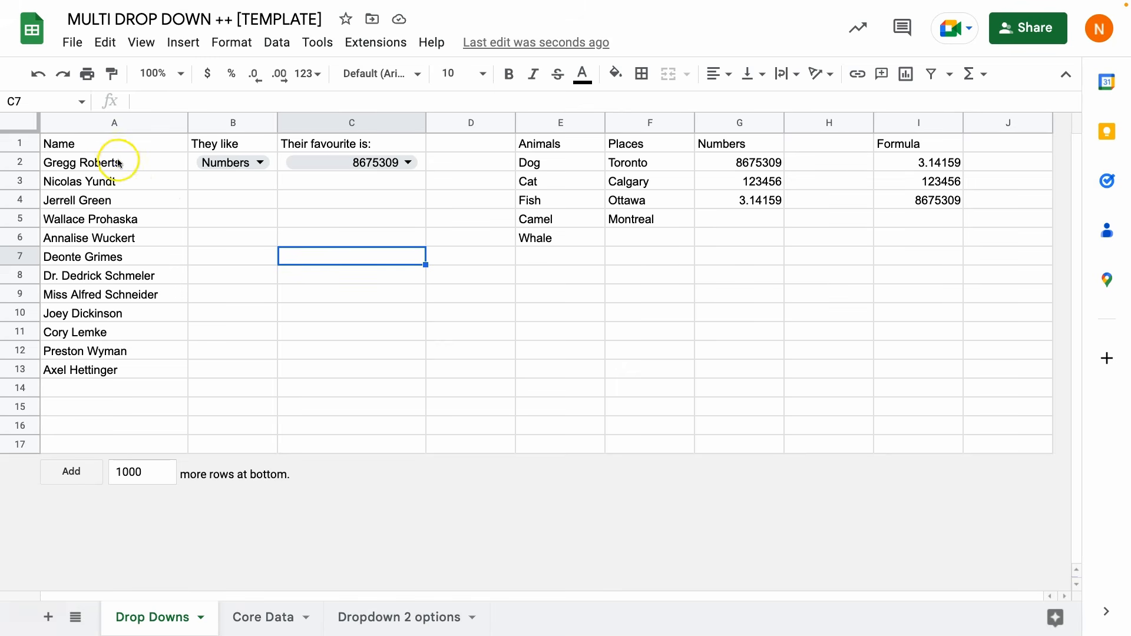
Review the name list in A2:A13 and the column headings in B1 and C1.
drag(118, 163, 114, 368)
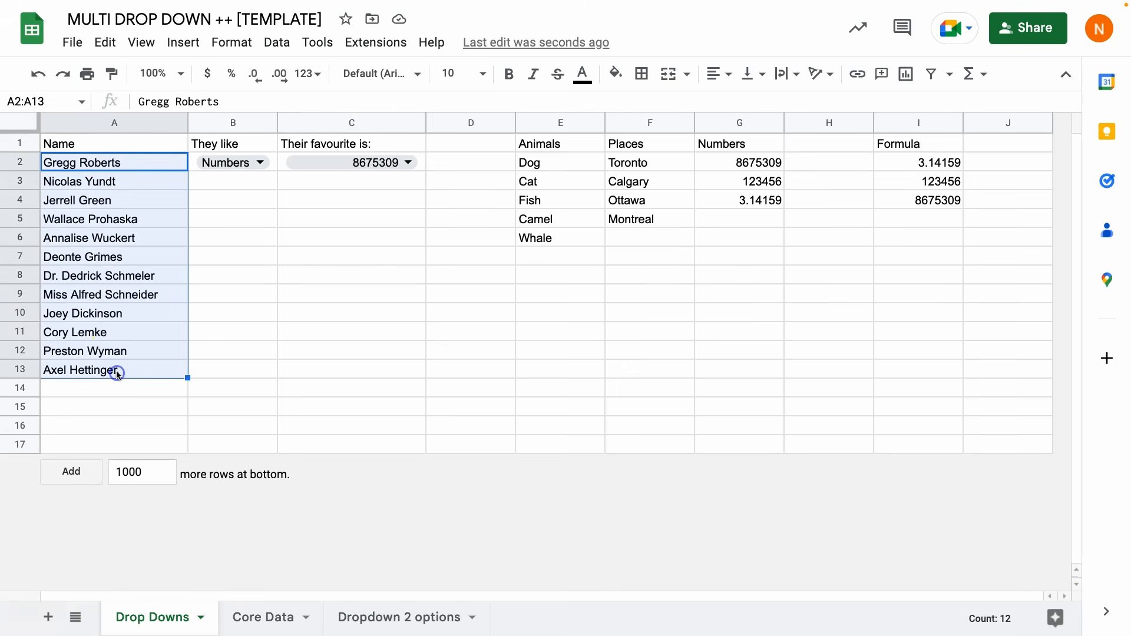
click(252, 144)
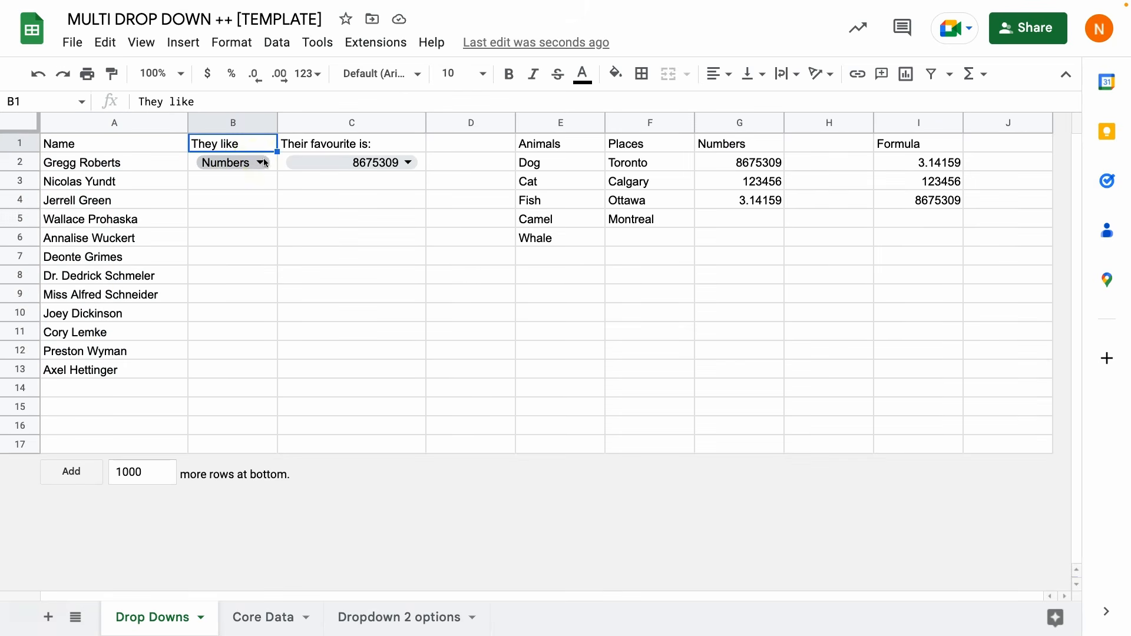
click(312, 145)
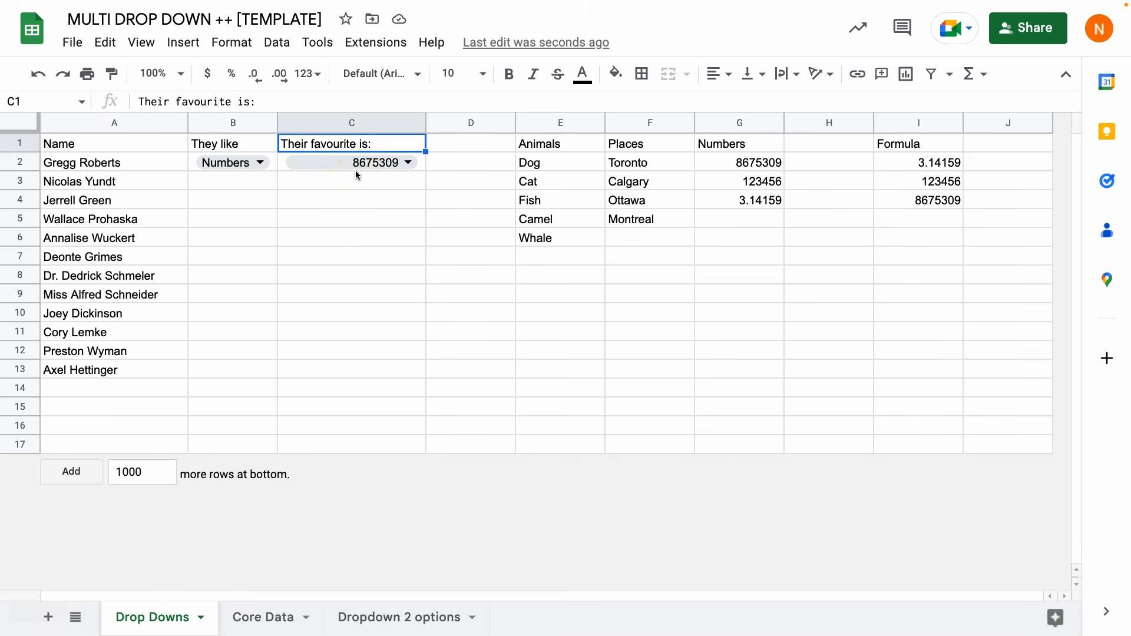
Copy the B2:C2 dropdowns down to row 4, set B3 to Places and check the options offered in C3.
drag(274, 167, 426, 195)
double_click(262, 179)
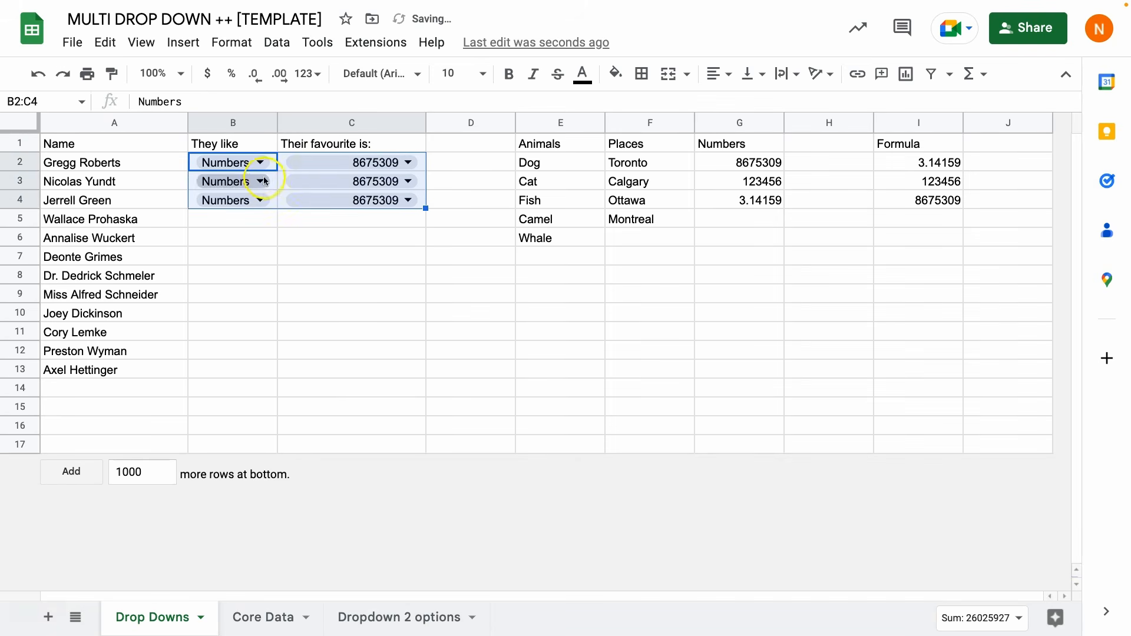
click(220, 234)
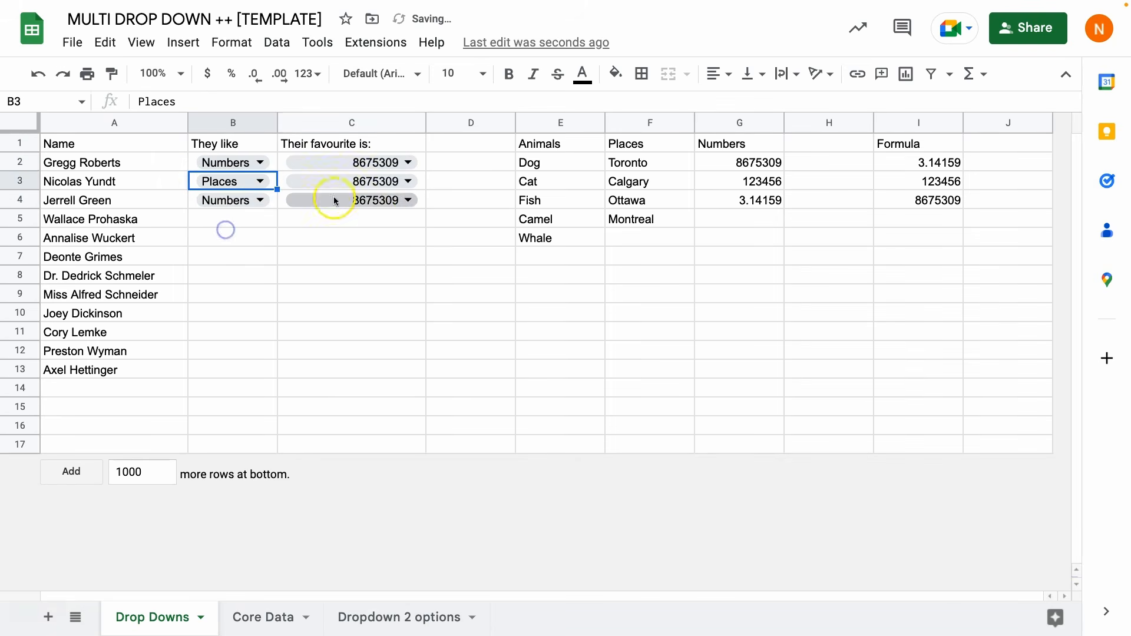
double_click(408, 179)
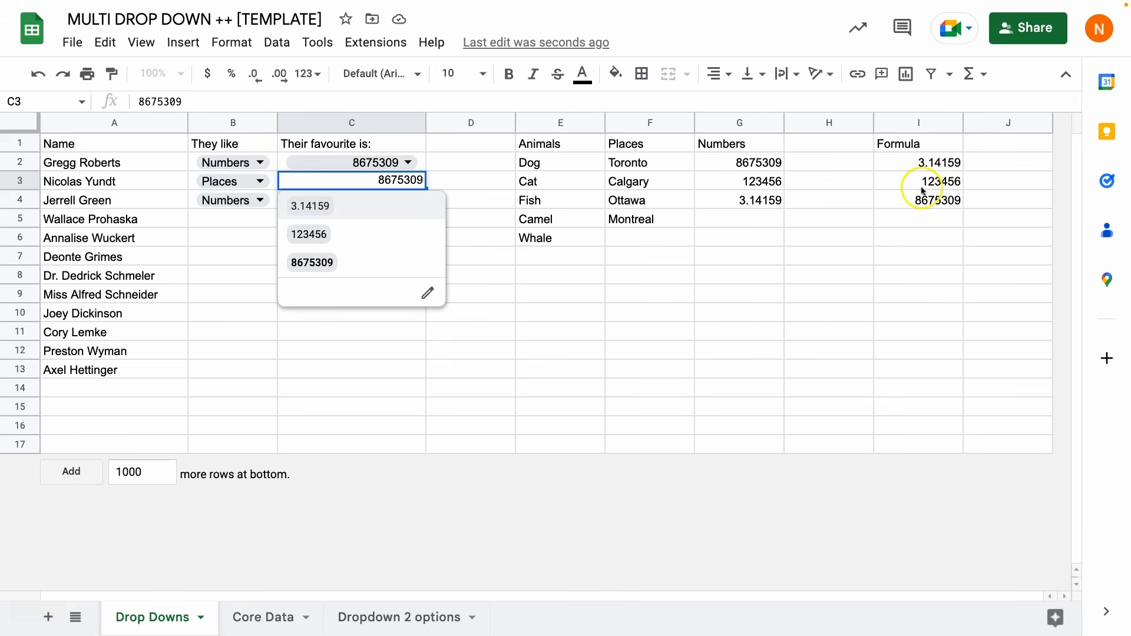
Clear the copied dropdowns from B3:C4.
click(269, 236)
drag(339, 227, 412, 203)
key(Delete)
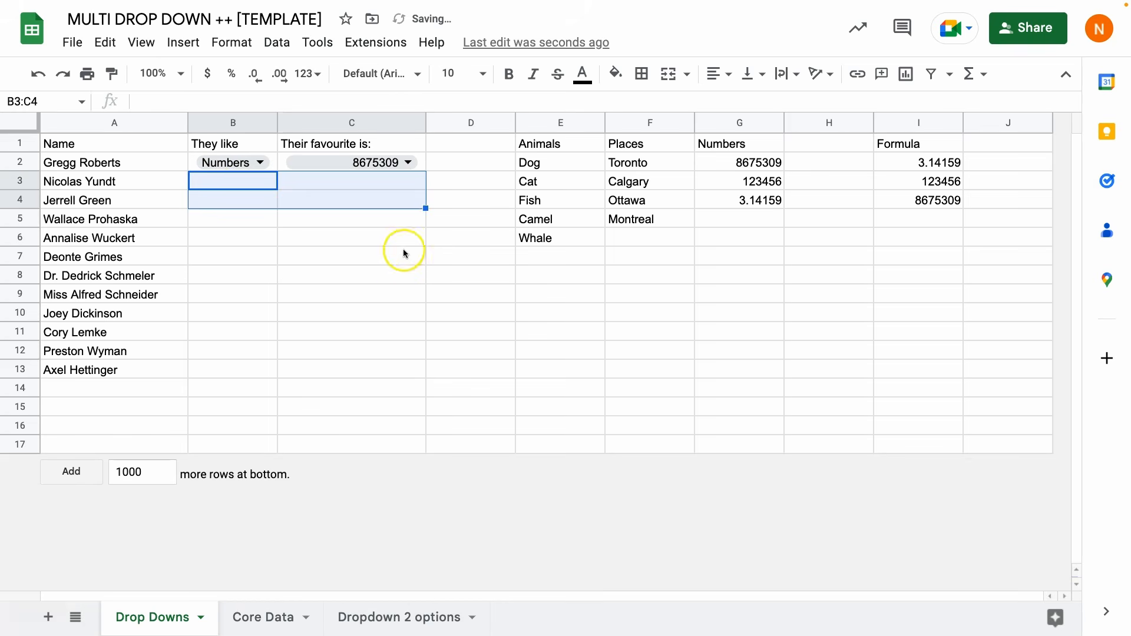
click(401, 263)
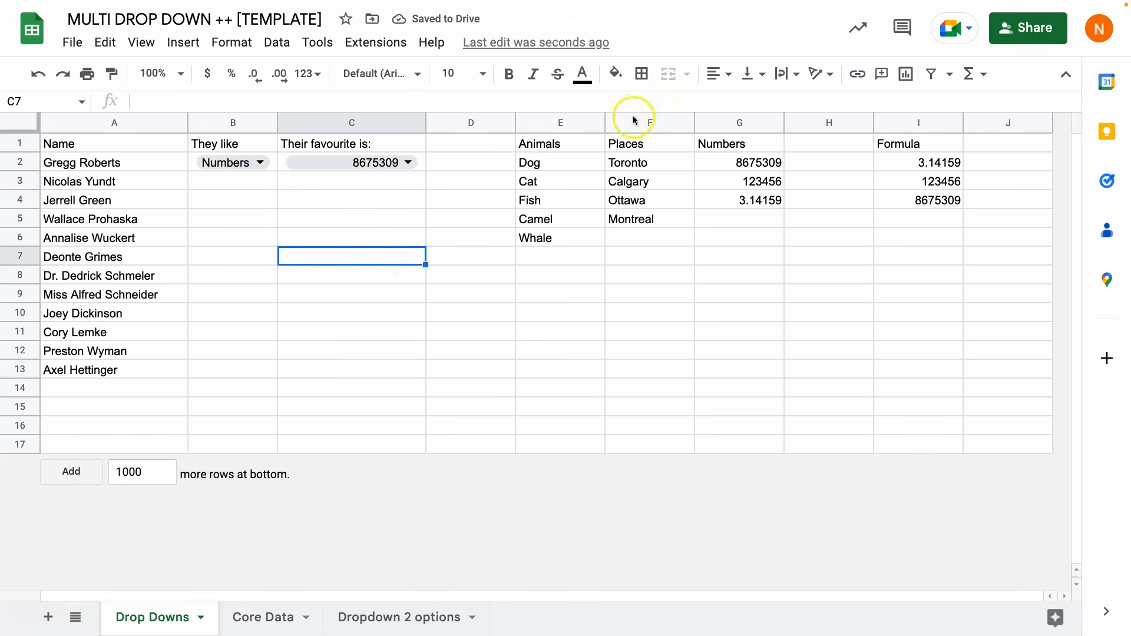
Copy the Animals, Places and Numbers lists in E1:G15 to the Core Data sheet, starting at A1.
drag(578, 144, 753, 417)
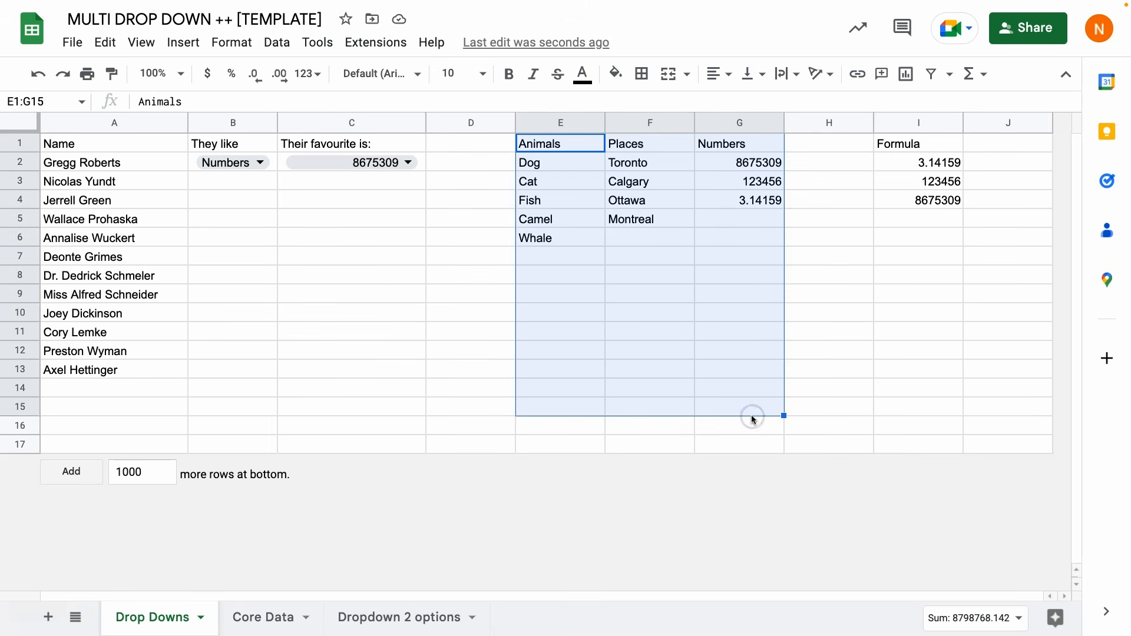
key(ctrl+c)
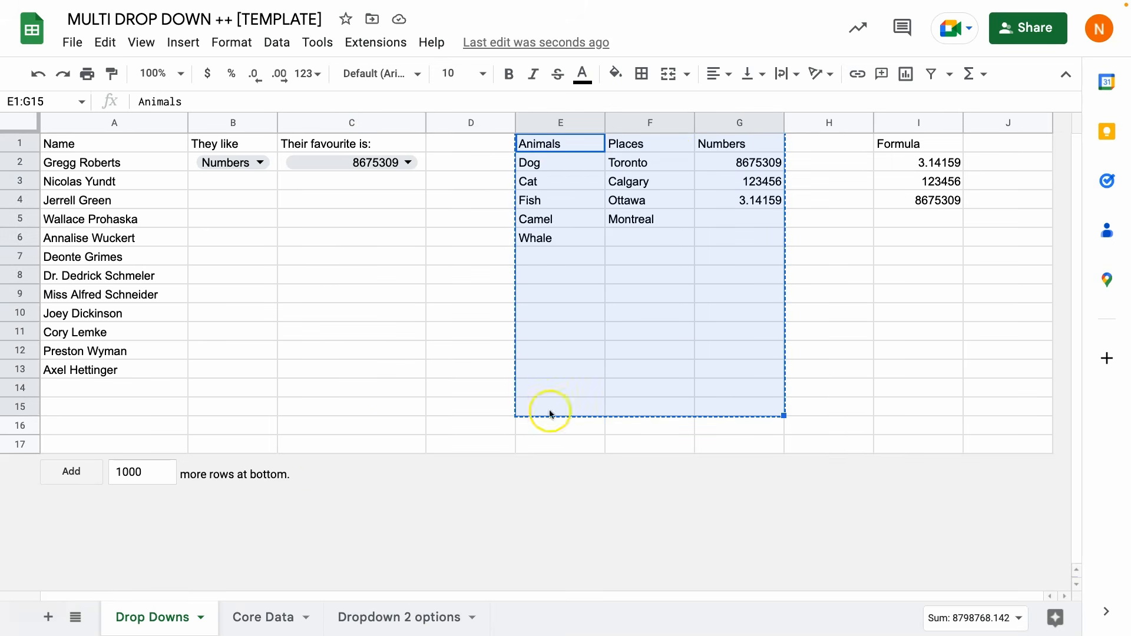
click(262, 617)
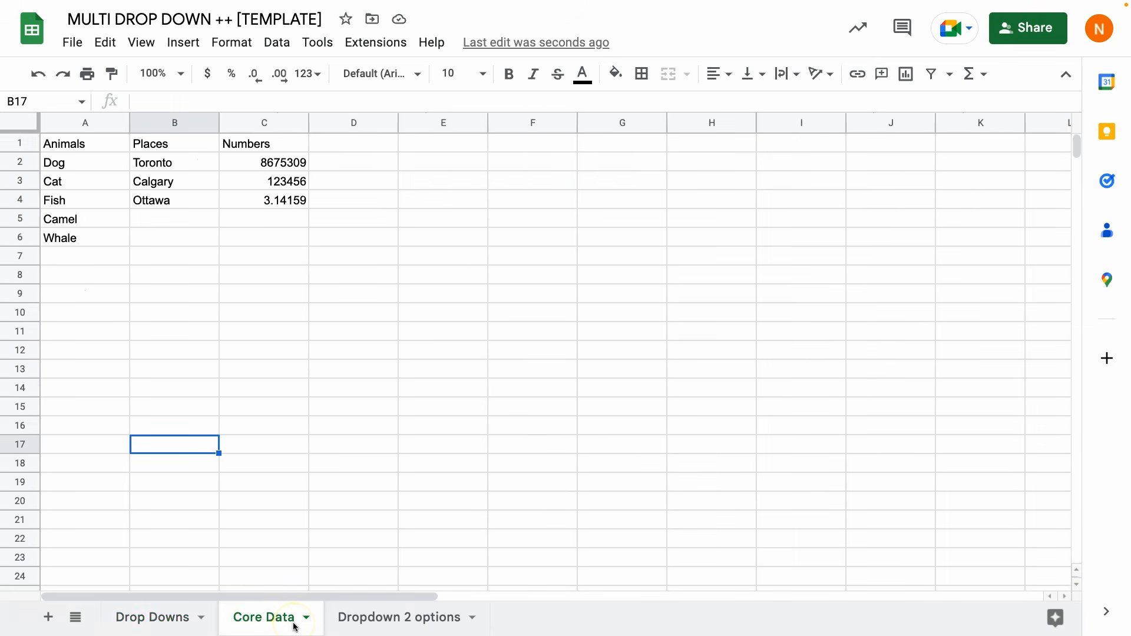
click(81, 147)
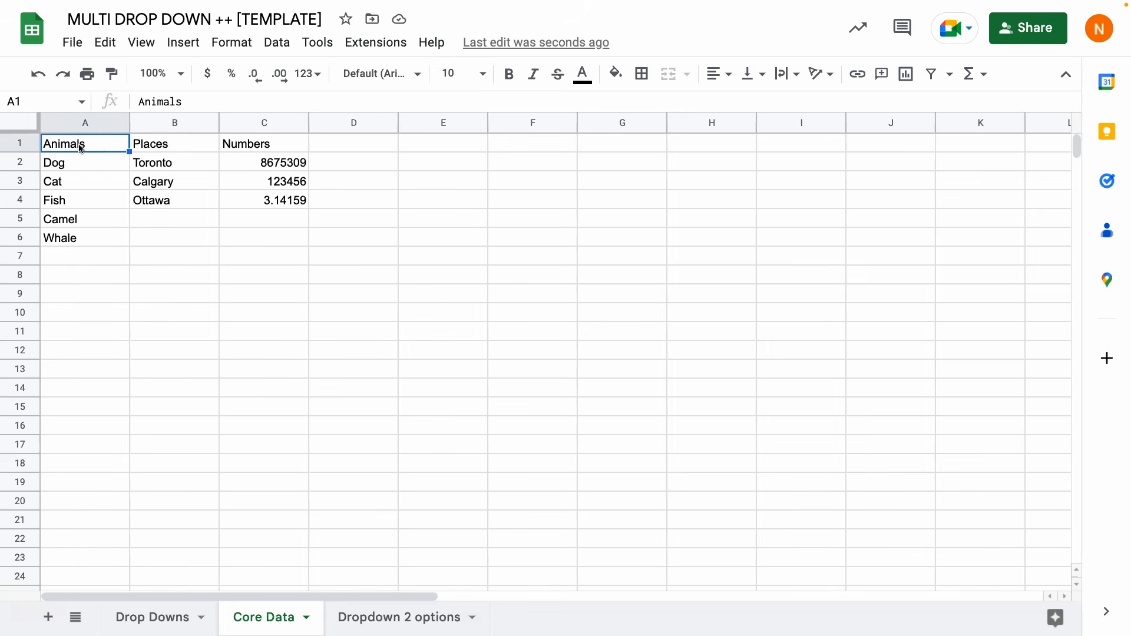
key(ctrl+v)
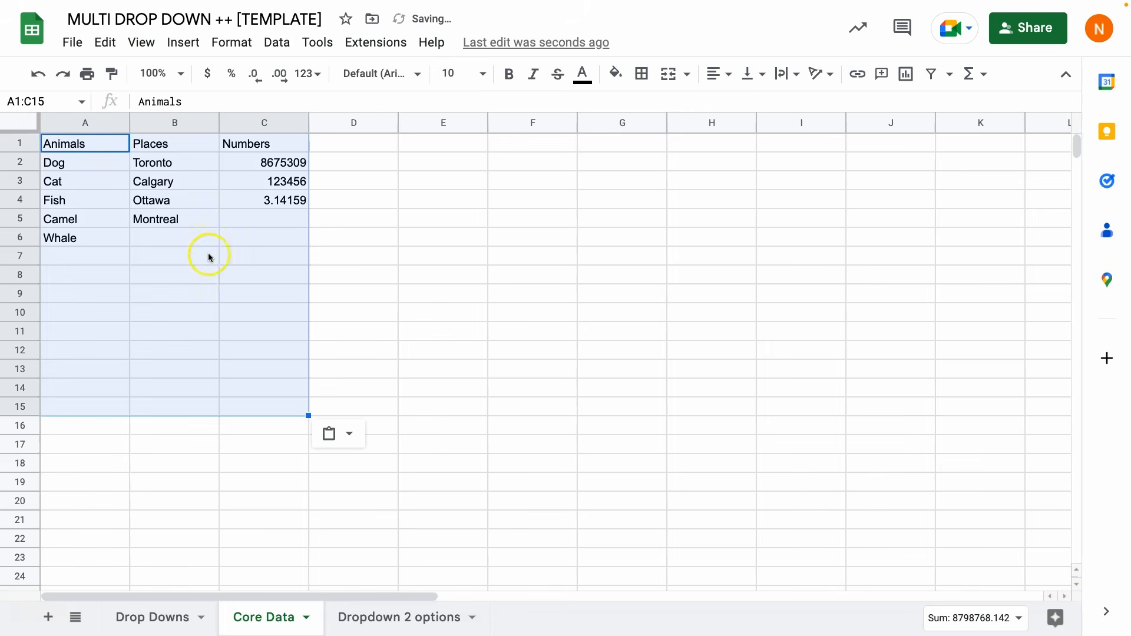
click(209, 269)
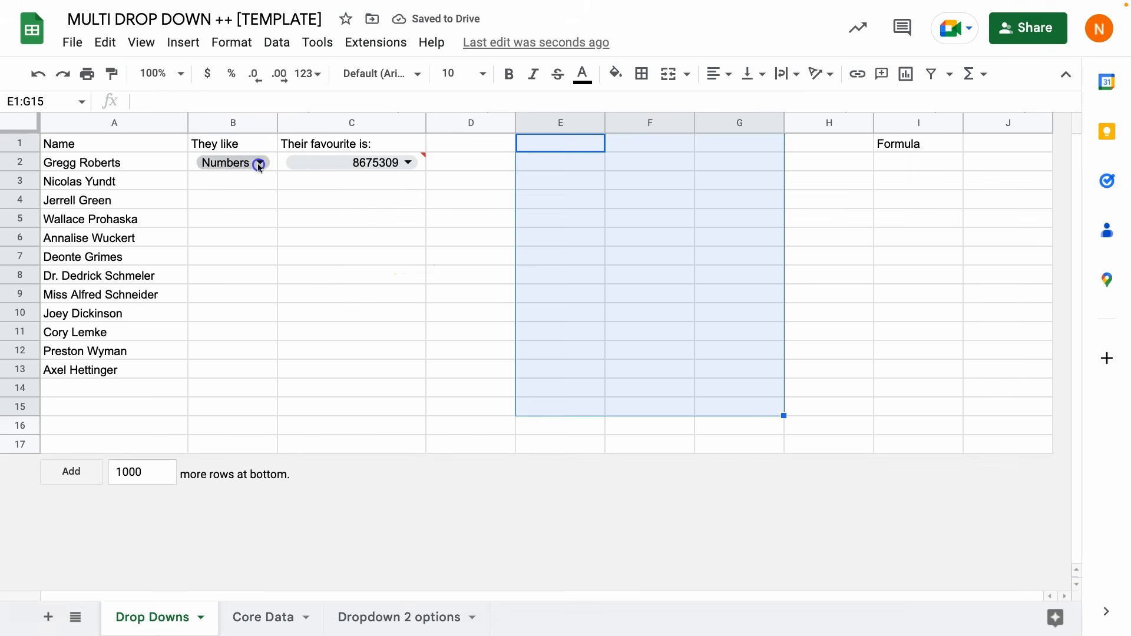
Test the B2 dropdown on the Drop Downs sheet with Places and Numbers, and check the options offered in C2.
click(259, 165)
click(220, 216)
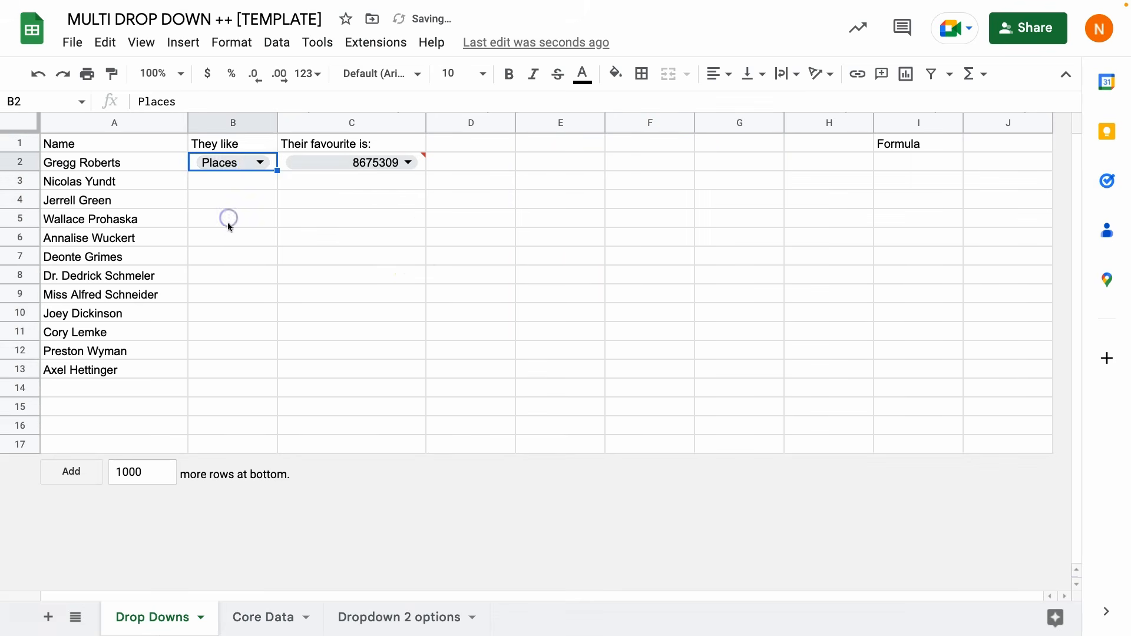
click(261, 163)
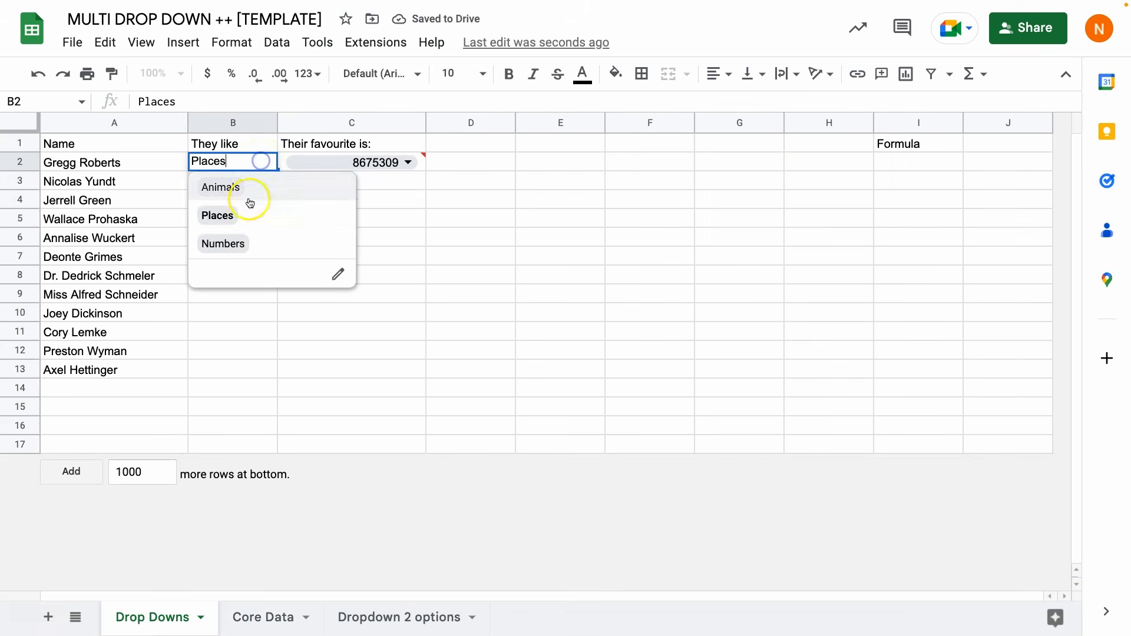
click(238, 241)
click(408, 162)
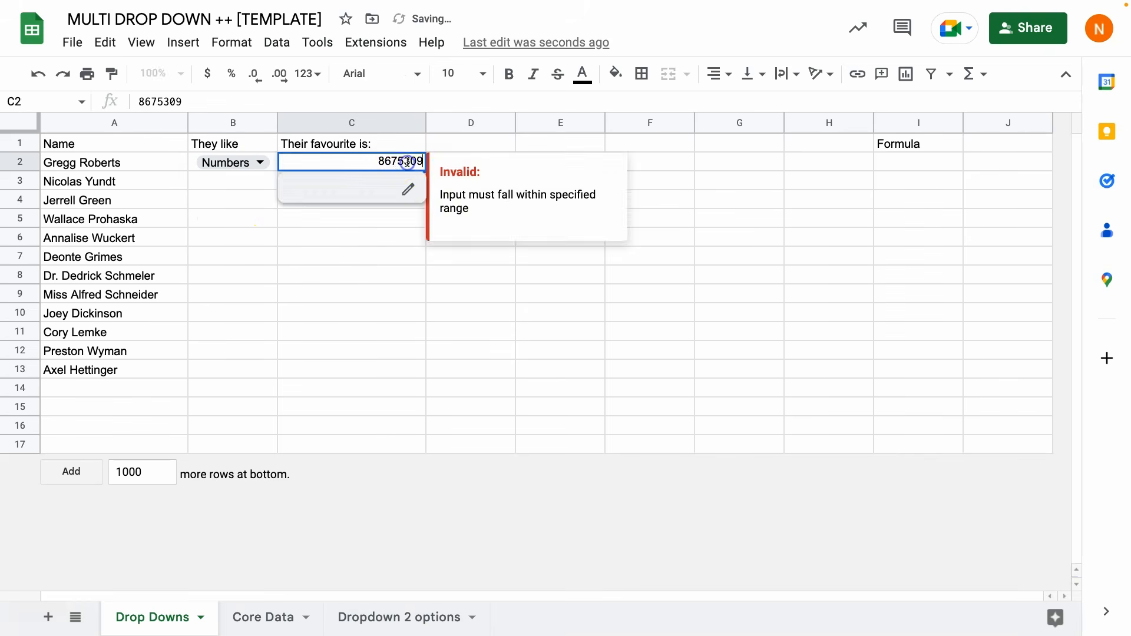
click(376, 298)
Remove the entry and the dropdown from C2.
click(421, 167)
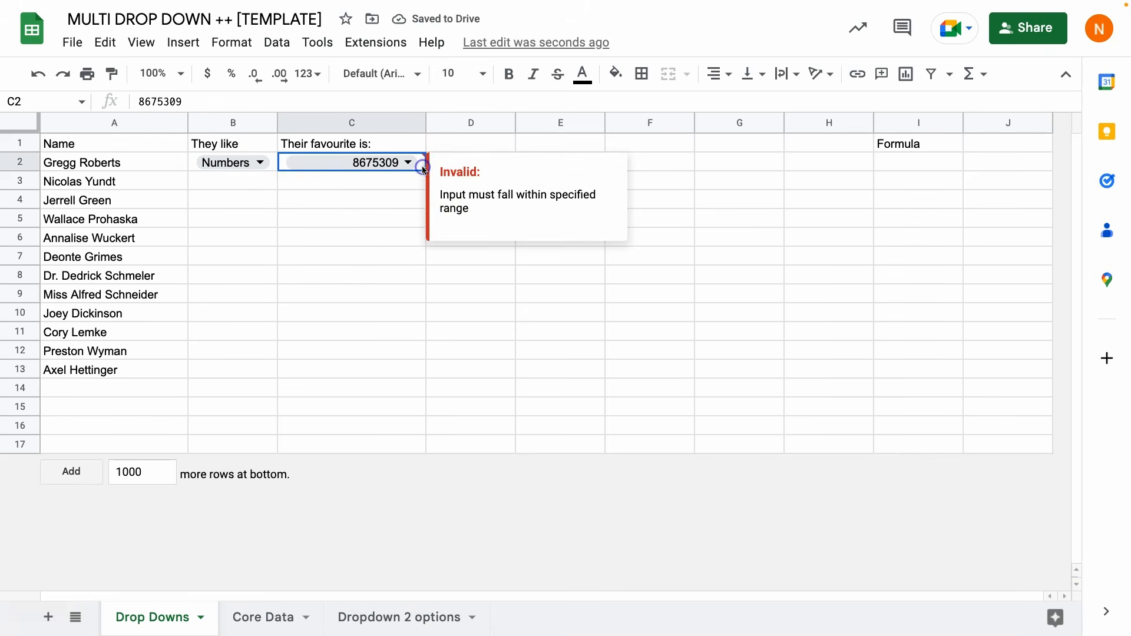
key(Delete)
click(383, 236)
click(428, 164)
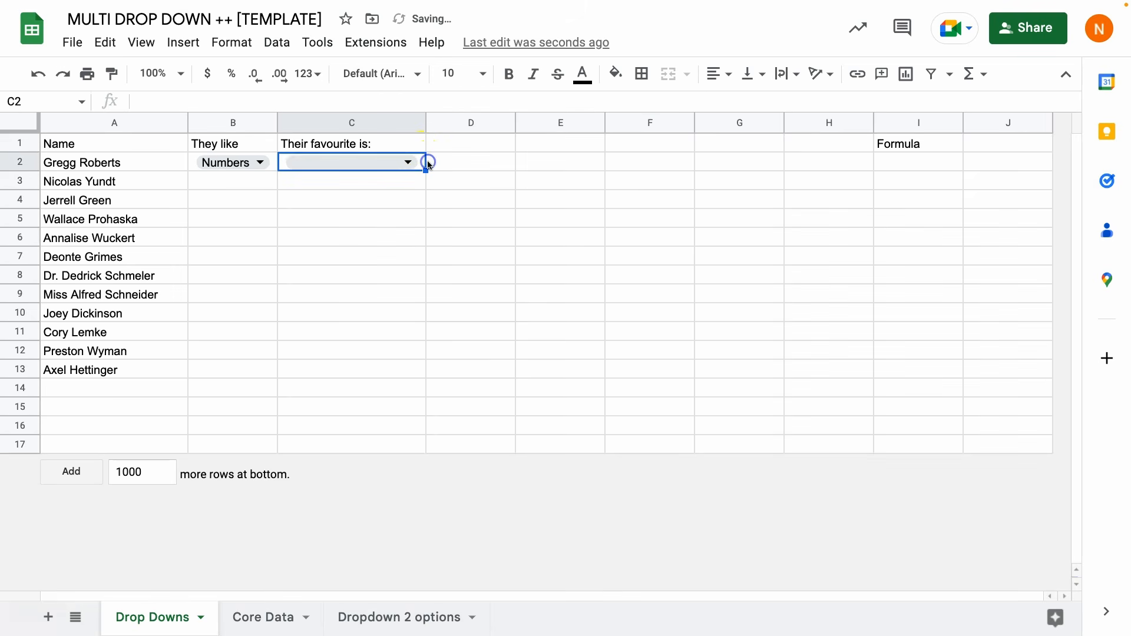
click(577, 205)
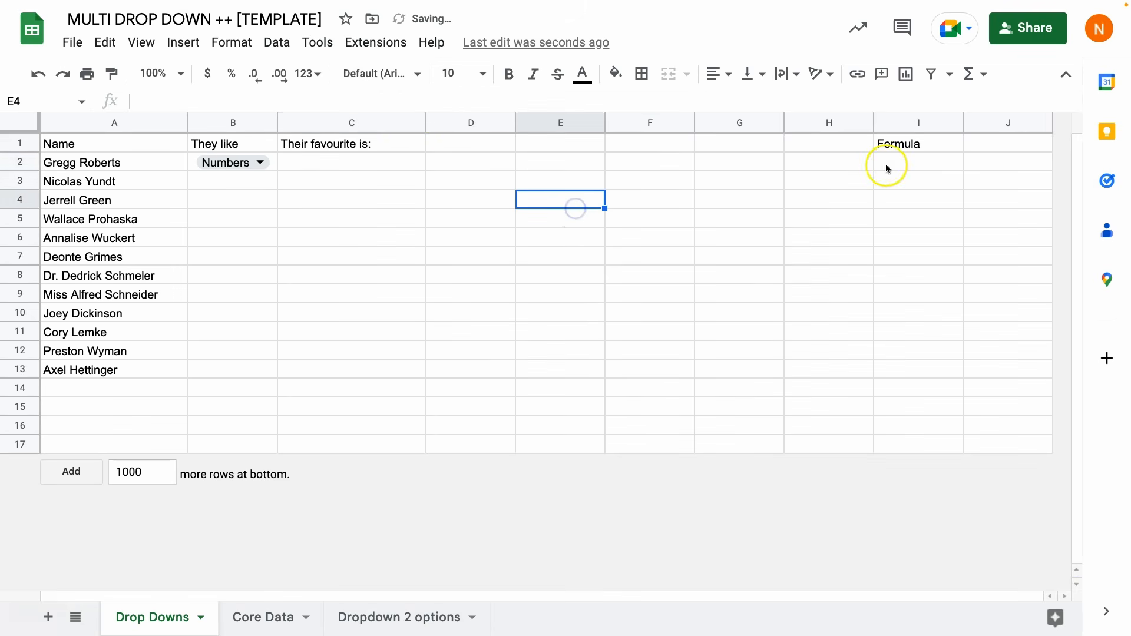
Cut the sorted XLOOKUP formula out of I2, under the Formula heading.
click(903, 159)
drag(912, 145, 920, 313)
click(922, 166)
drag(139, 103, 486, 105)
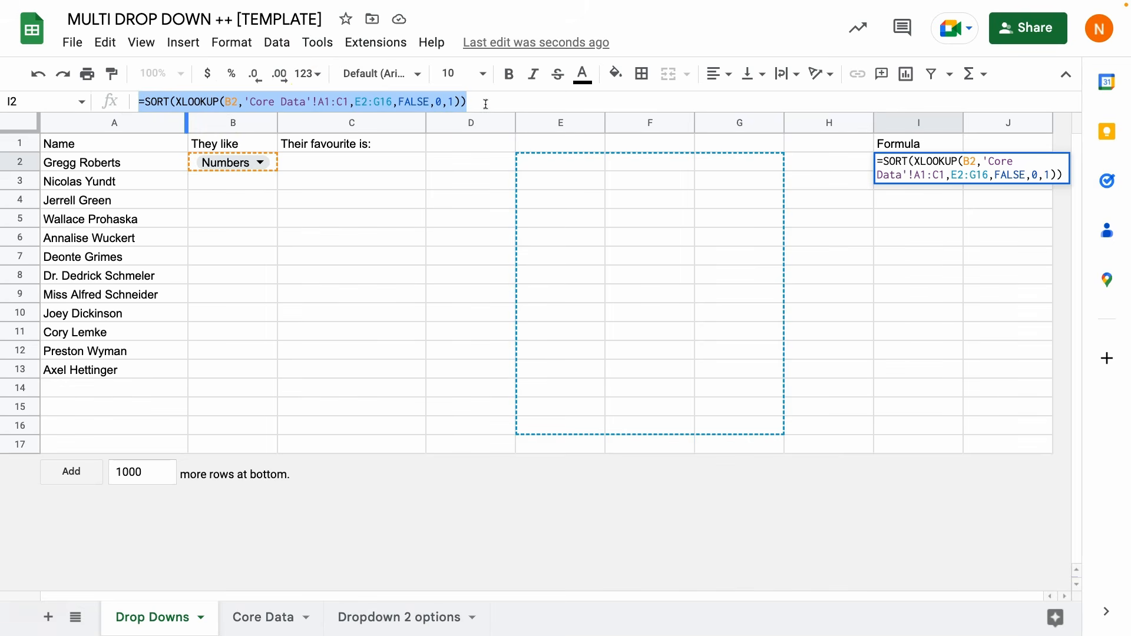
key(ctrl+x)
click(444, 285)
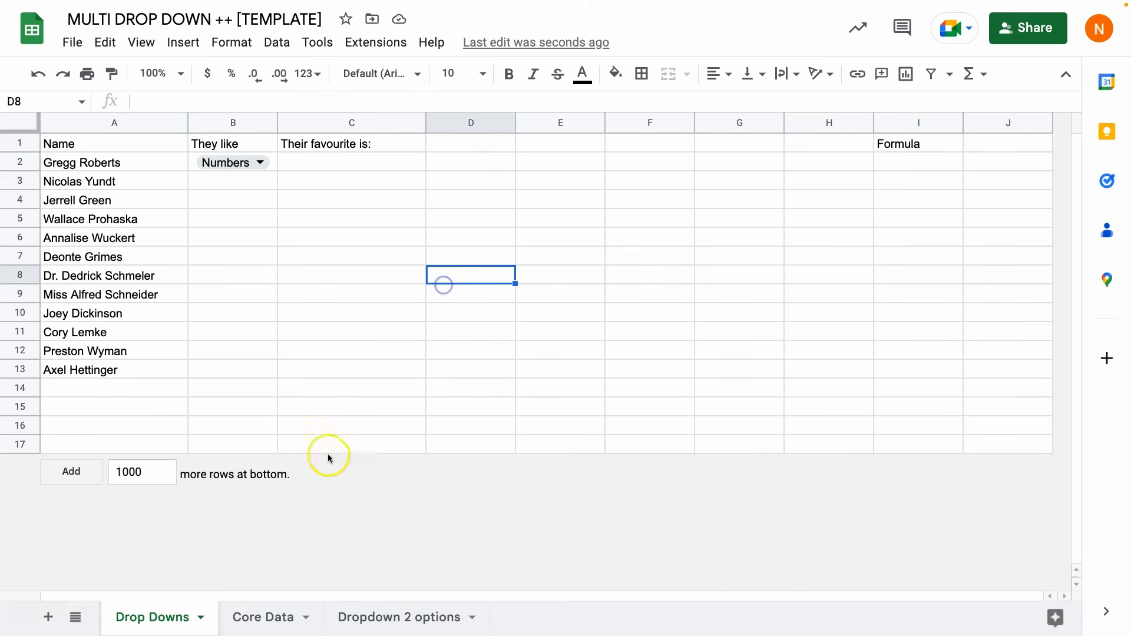
Check the A1 formula on the Dropdown 2 options sheet and paste the sorted XLOOKUP formula into E2 there.
click(379, 616)
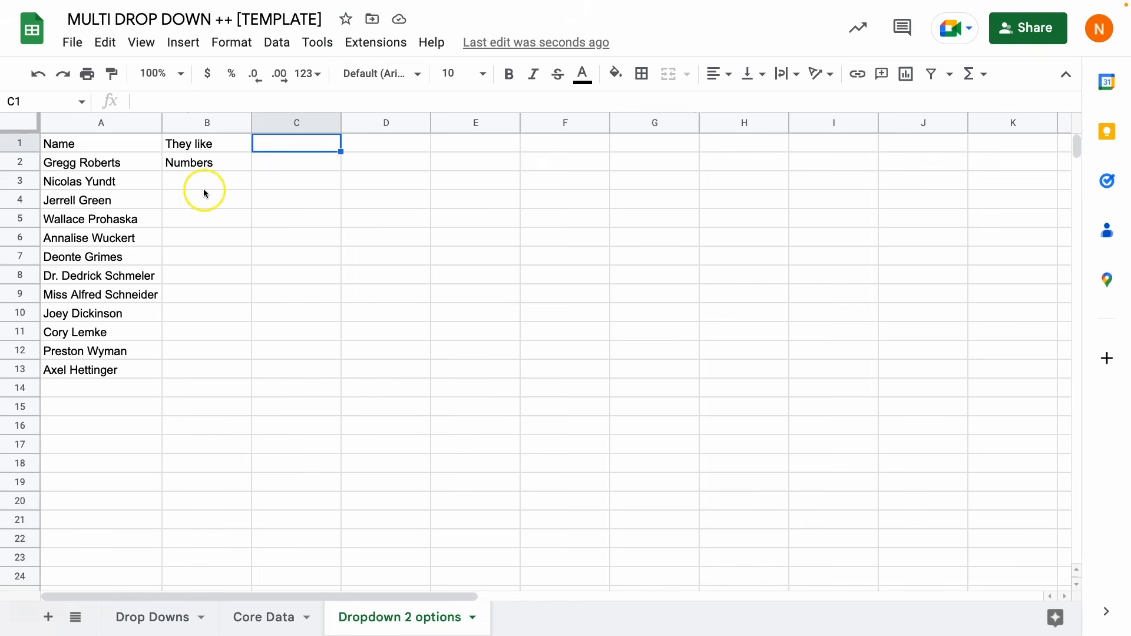
click(125, 145)
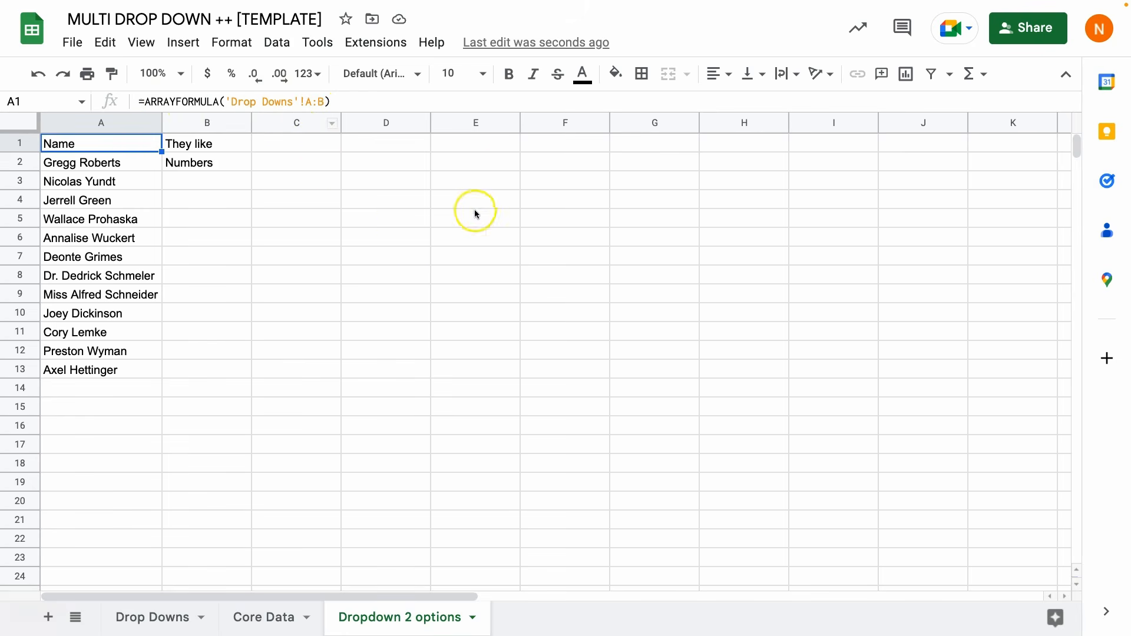
click(504, 169)
key(ctrl+v)
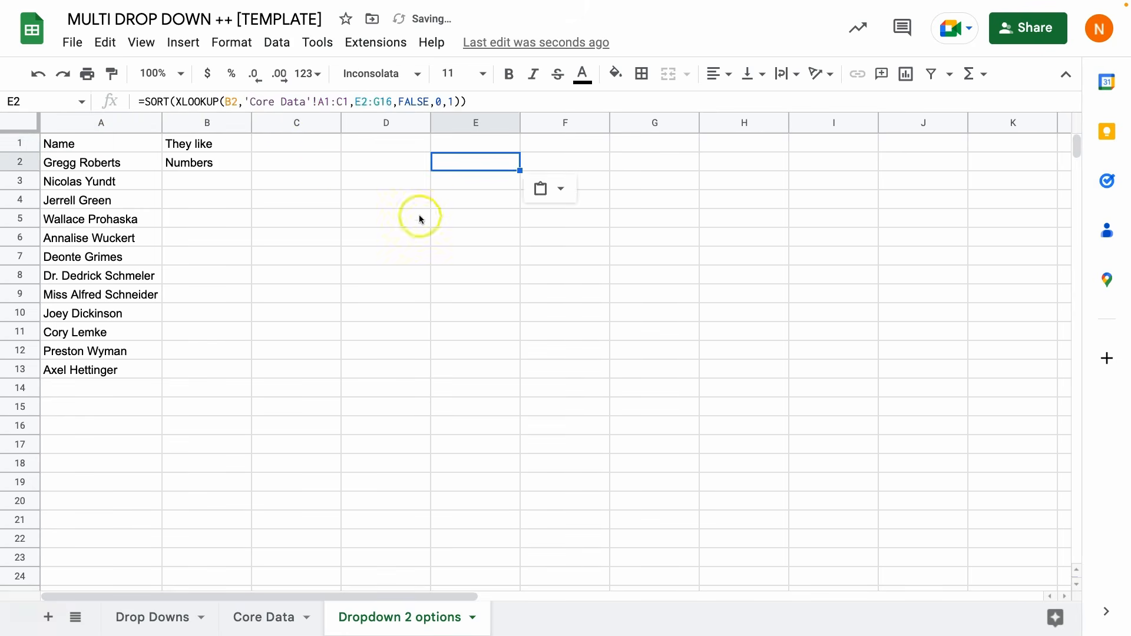
click(414, 221)
Apply an outer border to E2 to mark the formula cell.
click(480, 158)
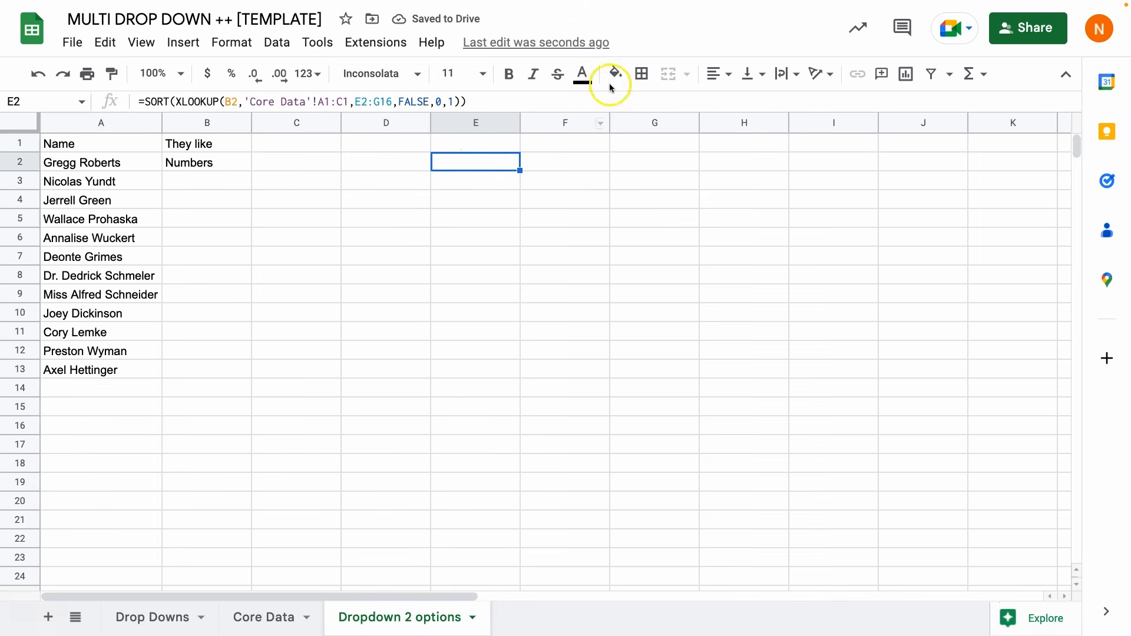
click(642, 74)
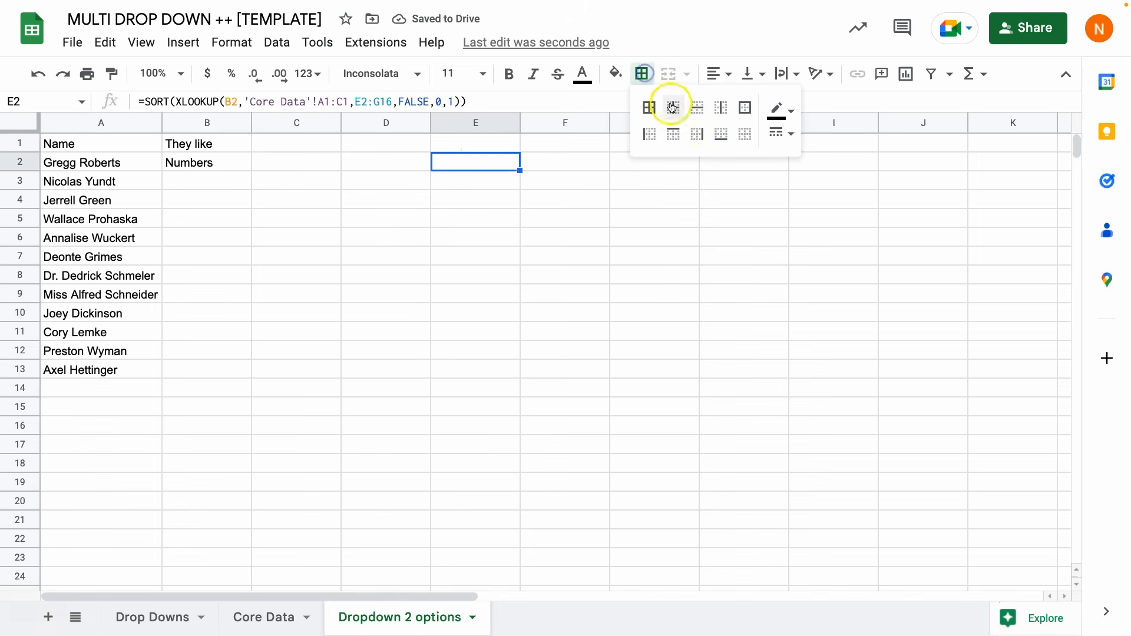
click(745, 107)
click(557, 293)
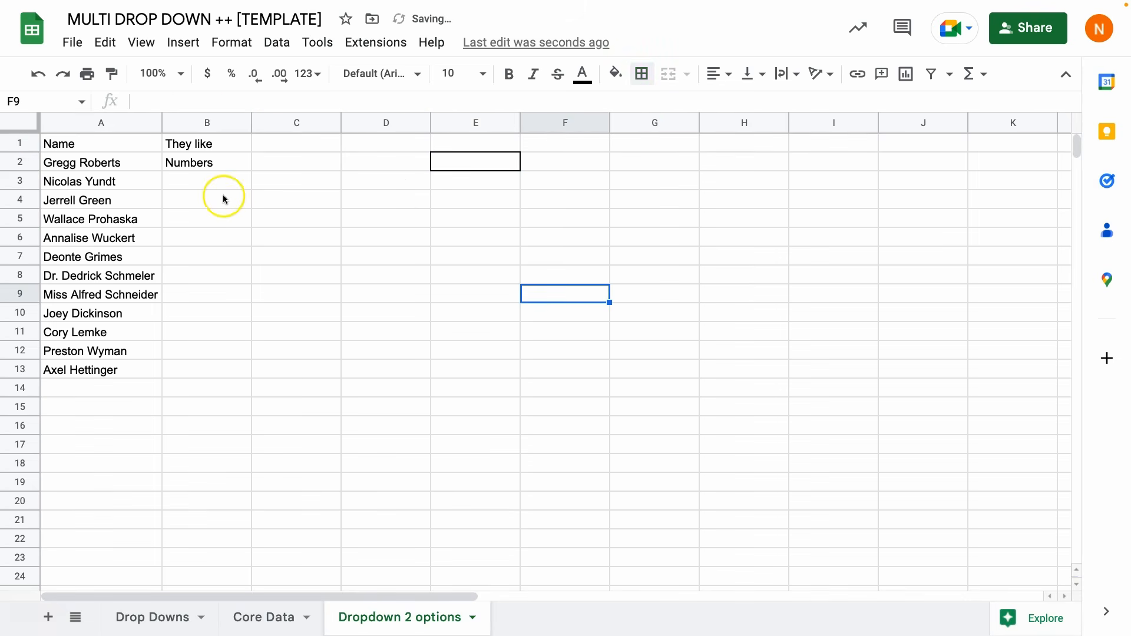
Delete the ARRAYFORMULA from A1 of the Dropdown 2 options sheet.
click(121, 137)
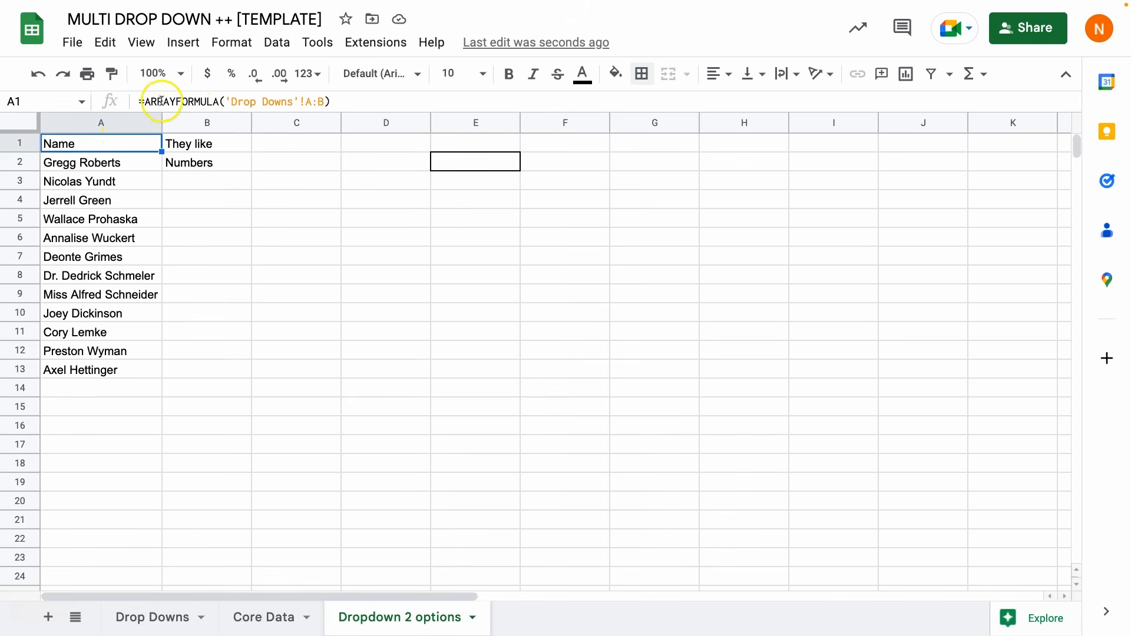
drag(118, 101, 384, 110)
key(BackSpace)
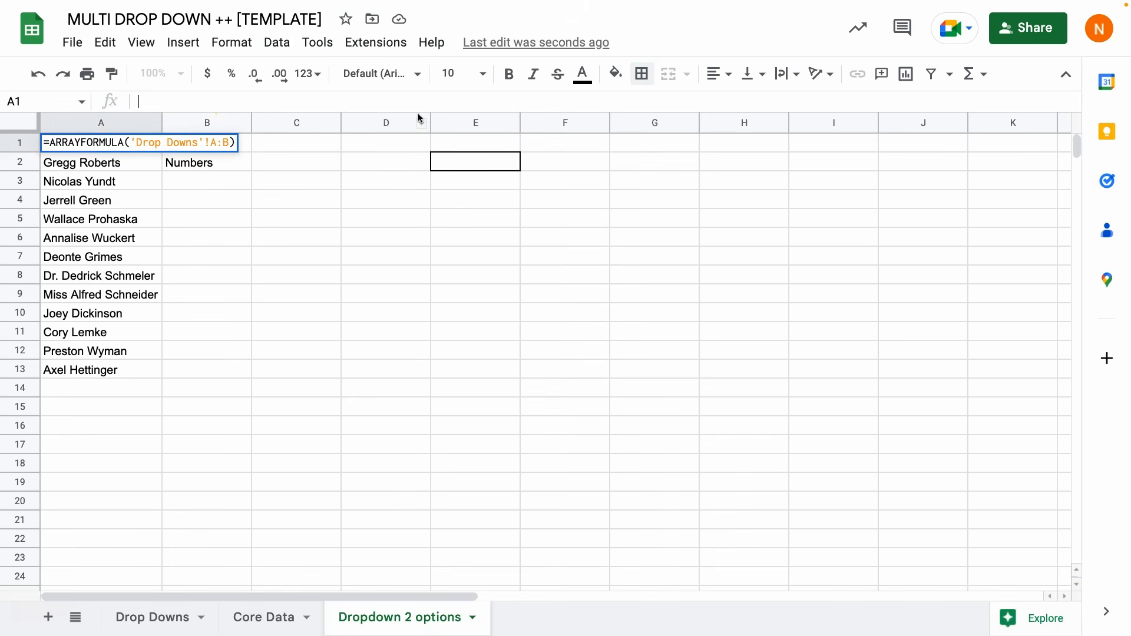
key(Return)
click(195, 332)
Enter =ARRAYFORMULA('Drop Downs'!A:B) in A1 of the Dropdown 2 options sheet.
click(113, 143)
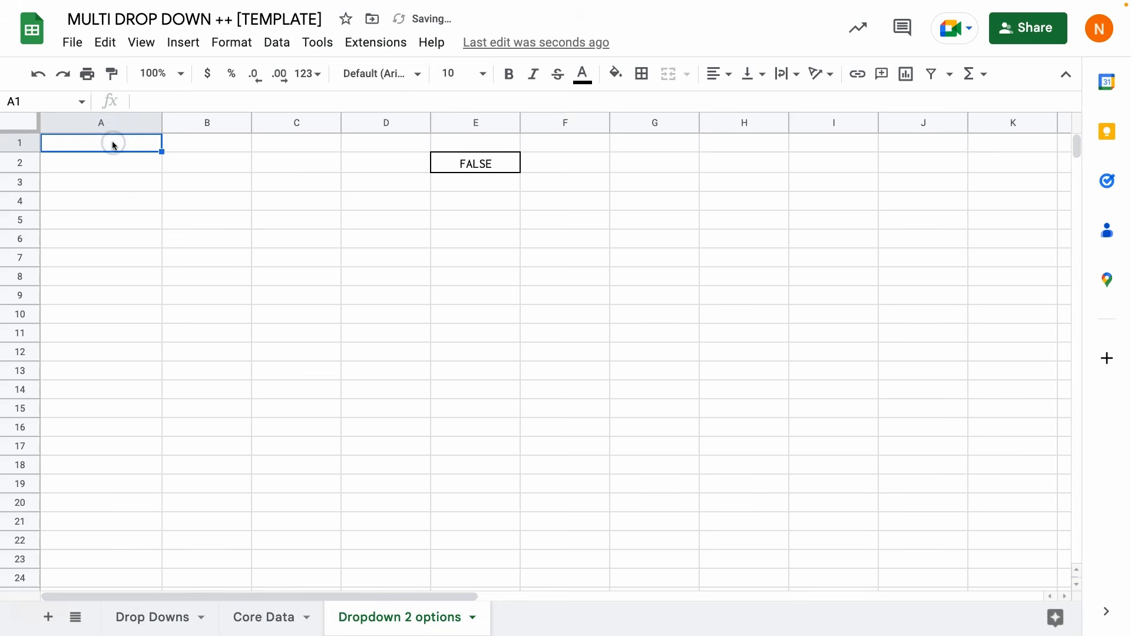
text(=)
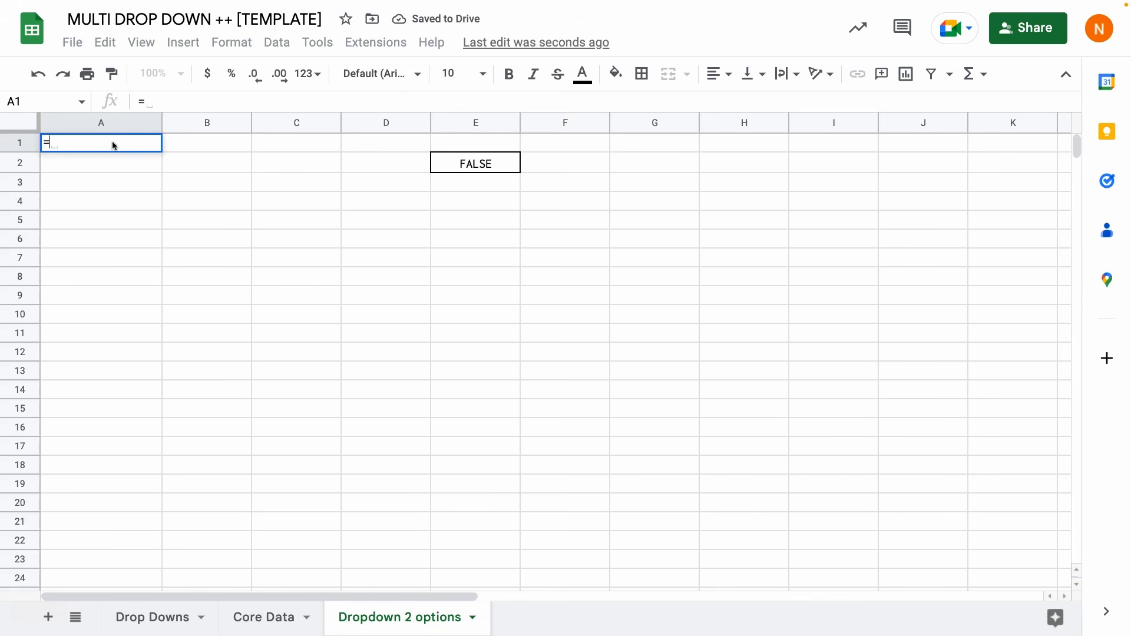
text(ARRAY)
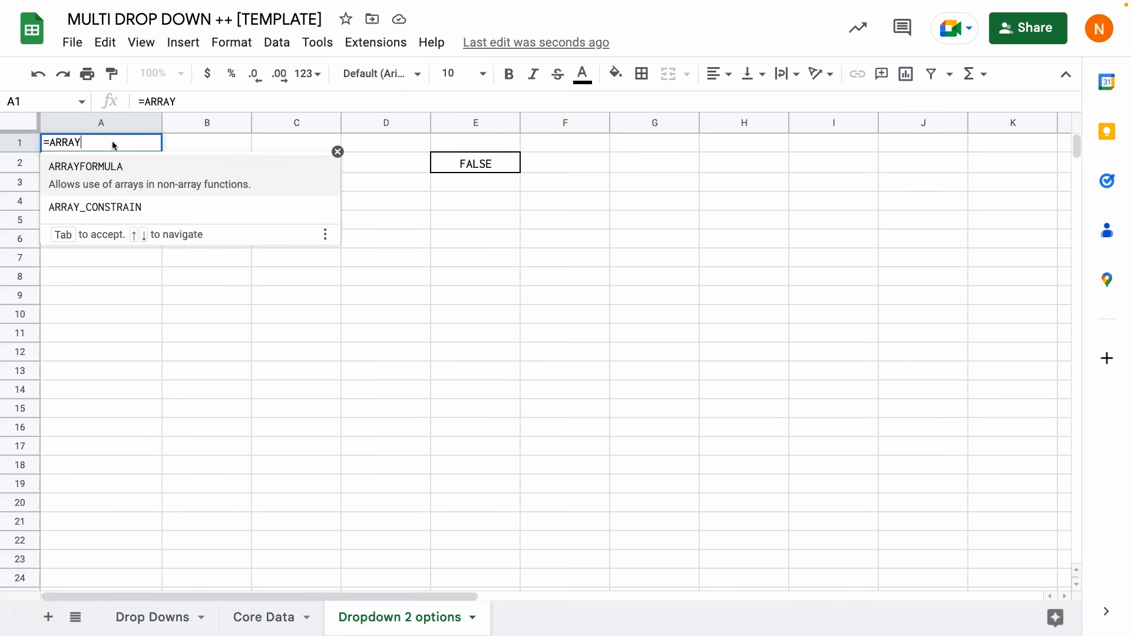
key(Tab)
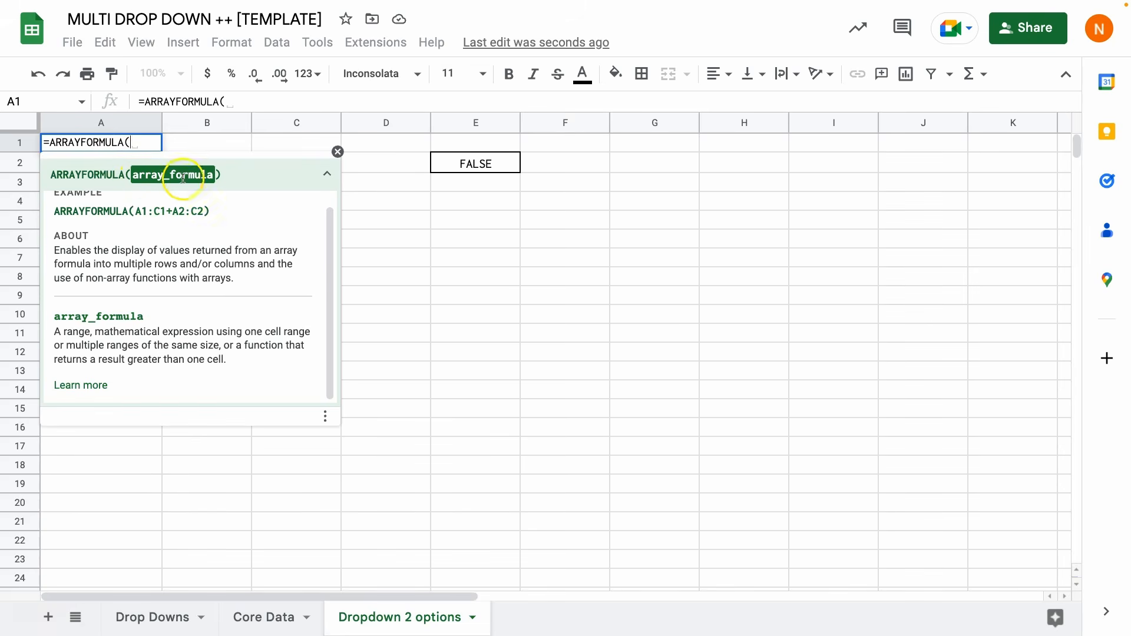
scroll(193, 263, up, 1)
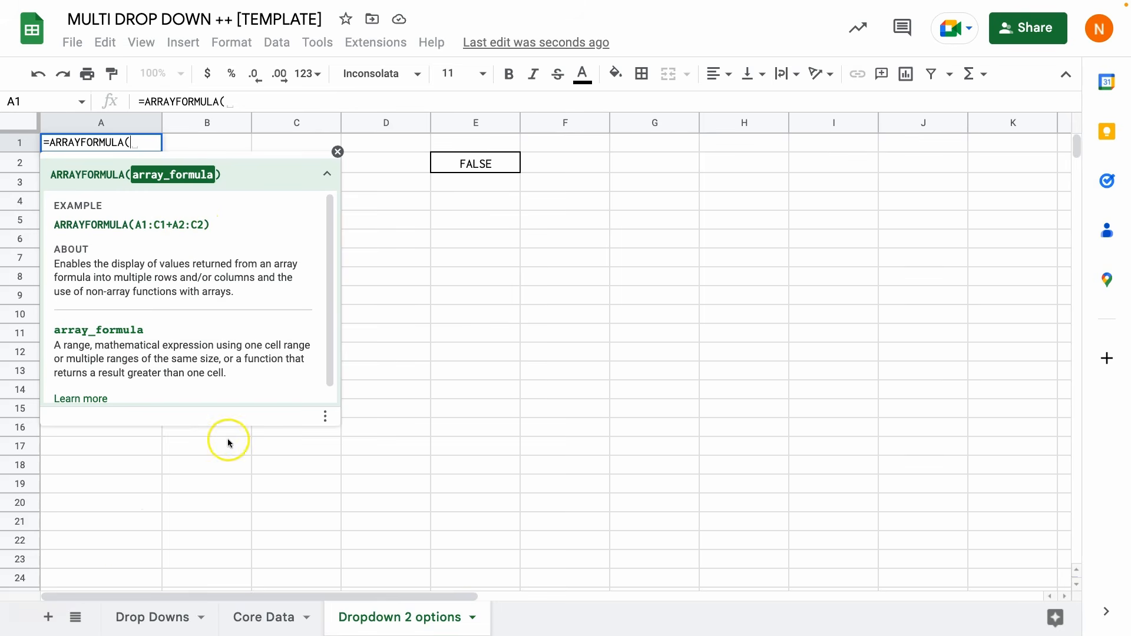
click(154, 626)
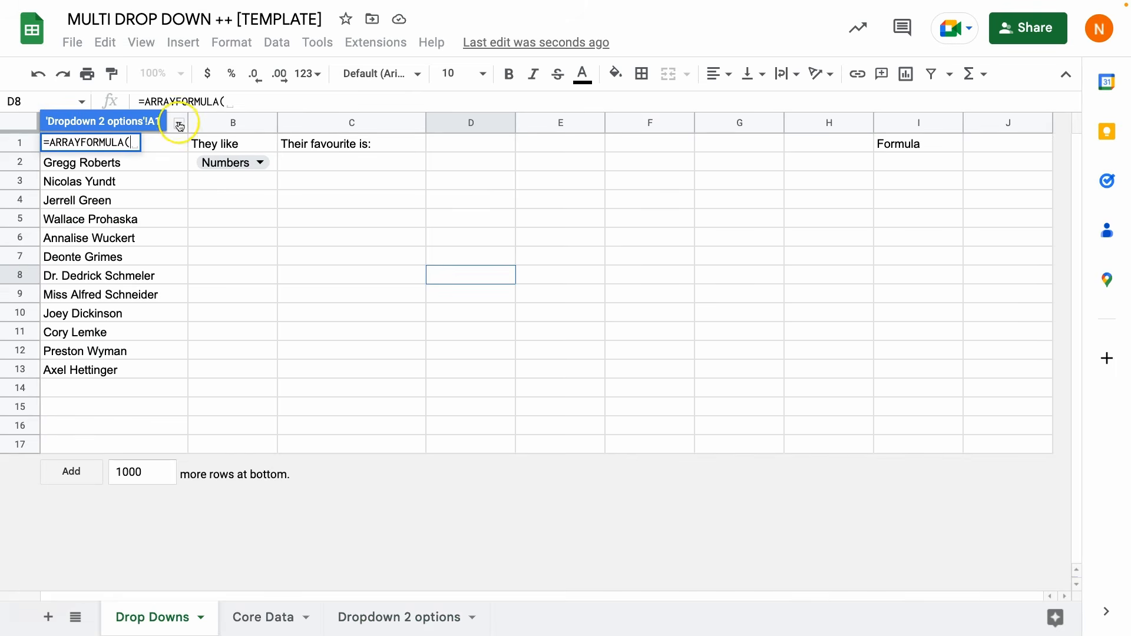
drag(171, 118, 250, 129)
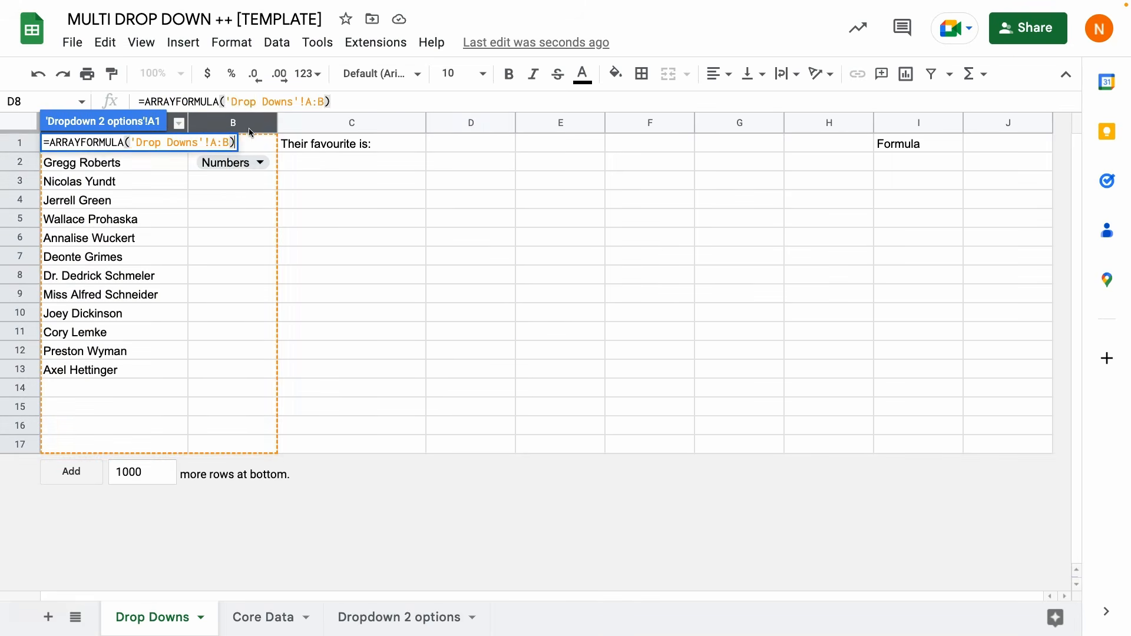
key(Return)
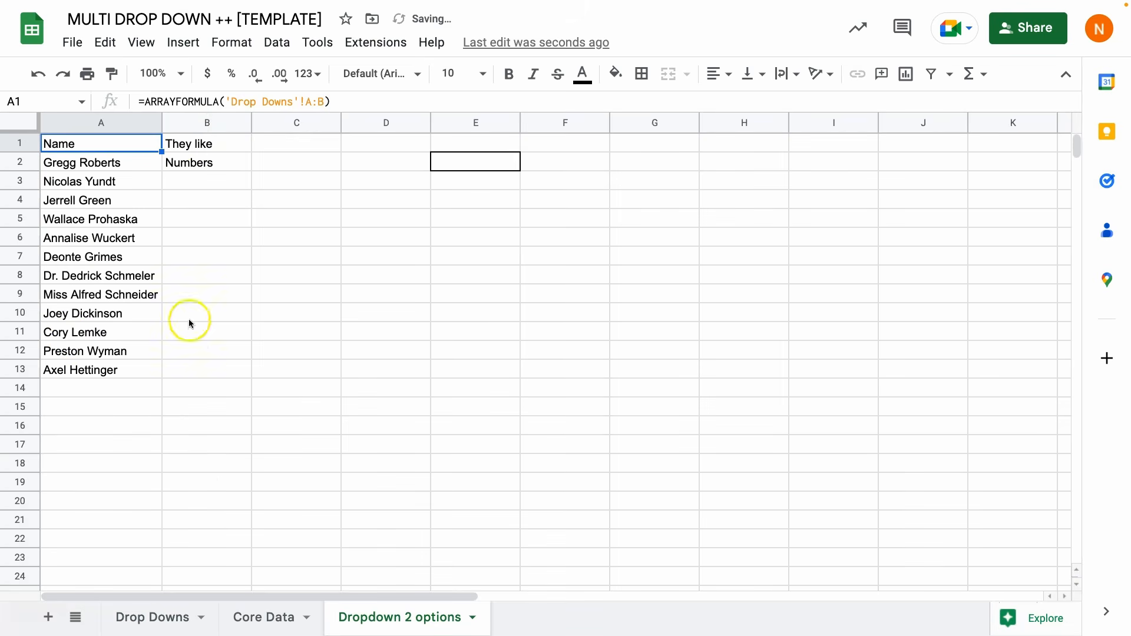
Add the heading "Favourites Dropwdown Options:" in C1.
click(295, 149)
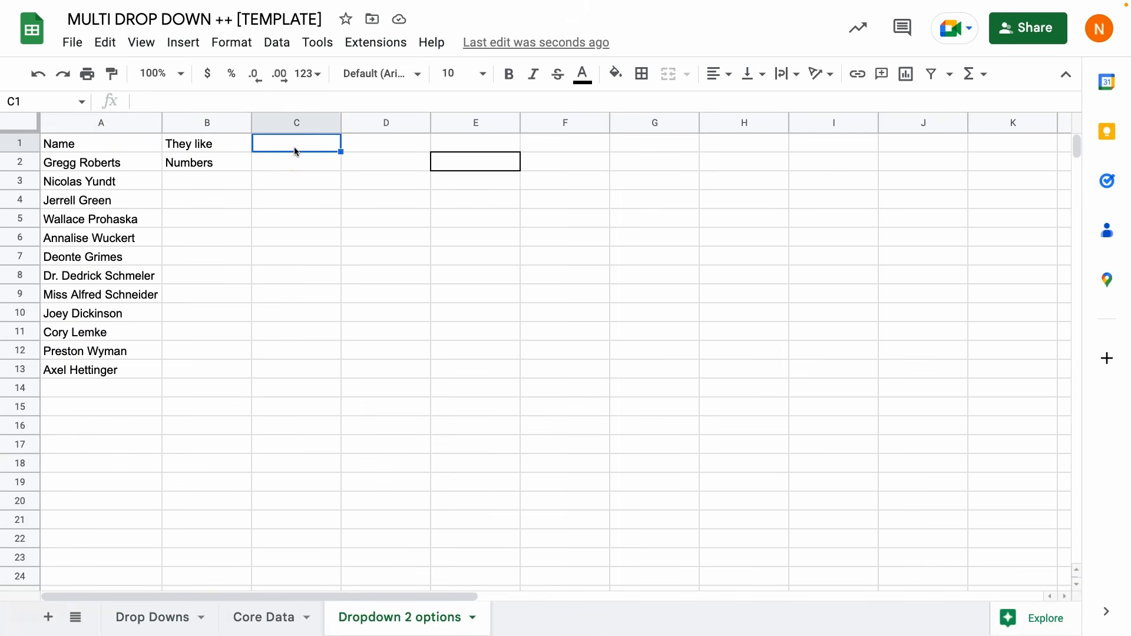
text(Favourite)
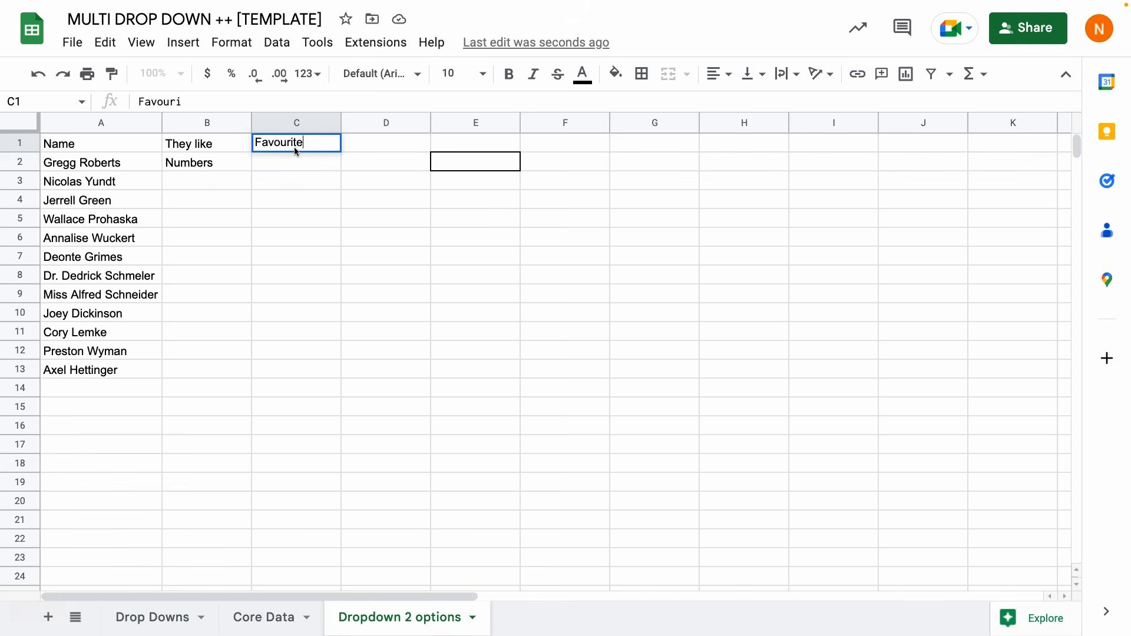
text(s Dropwdown Options:)
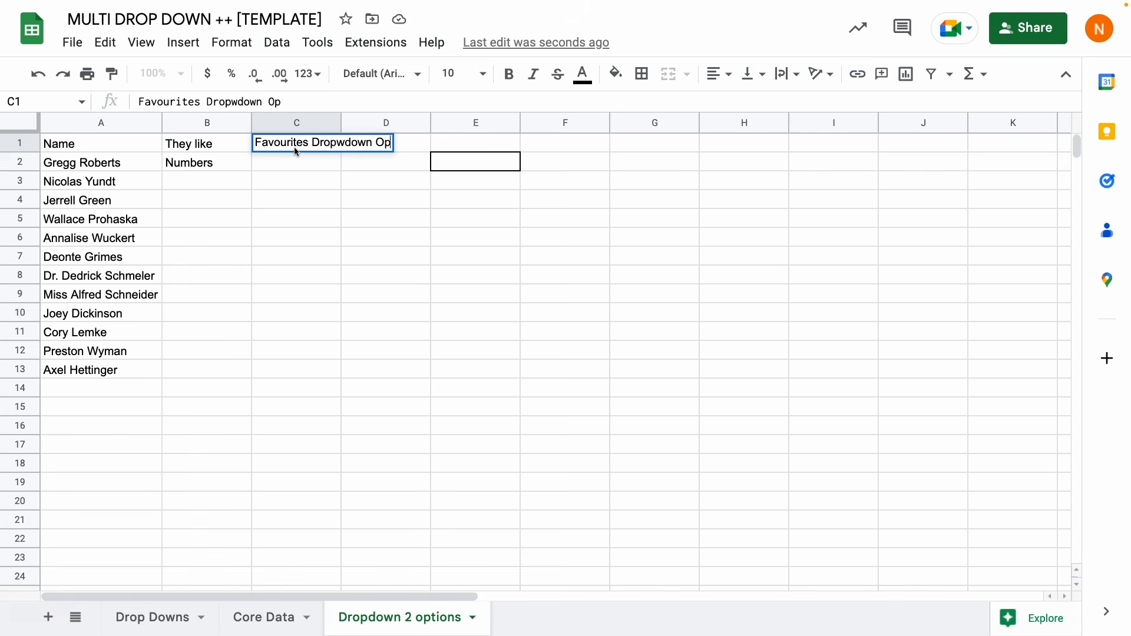
click(284, 158)
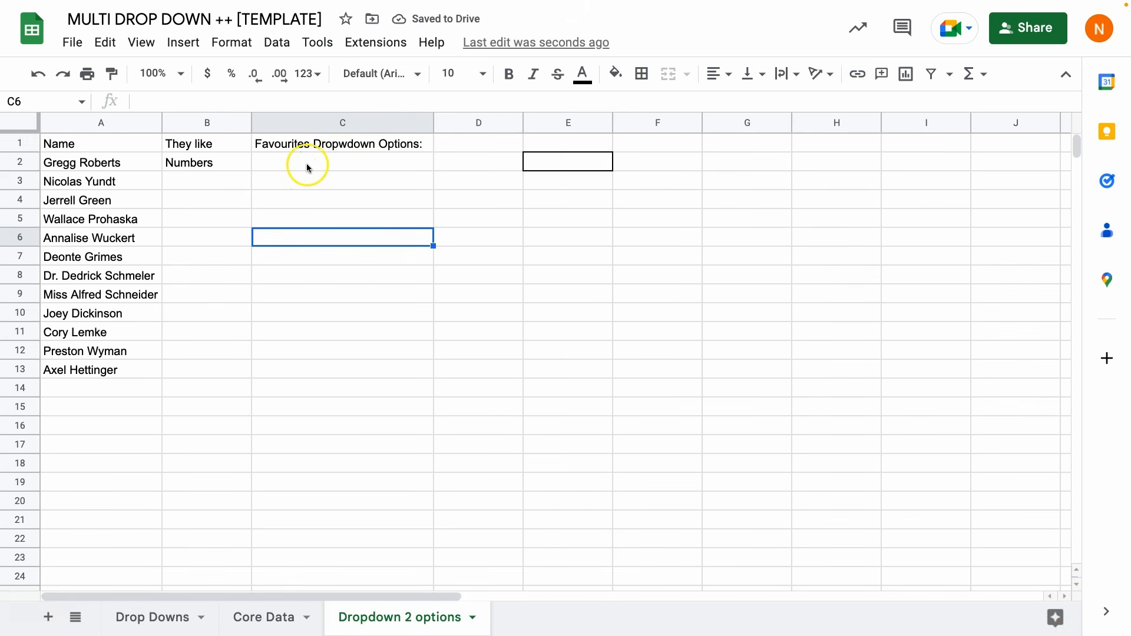
Move the sorted XLOOKUP formula from E2 to C2, under the favourites heading.
click(307, 165)
click(584, 162)
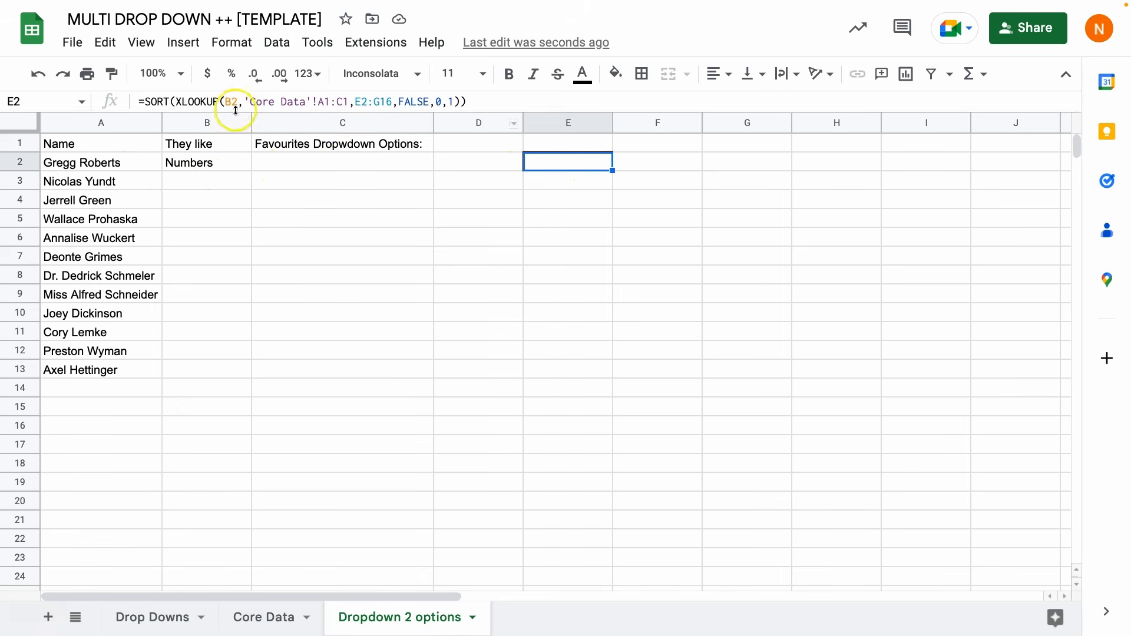
click(138, 102)
drag(137, 102, 172, 82)
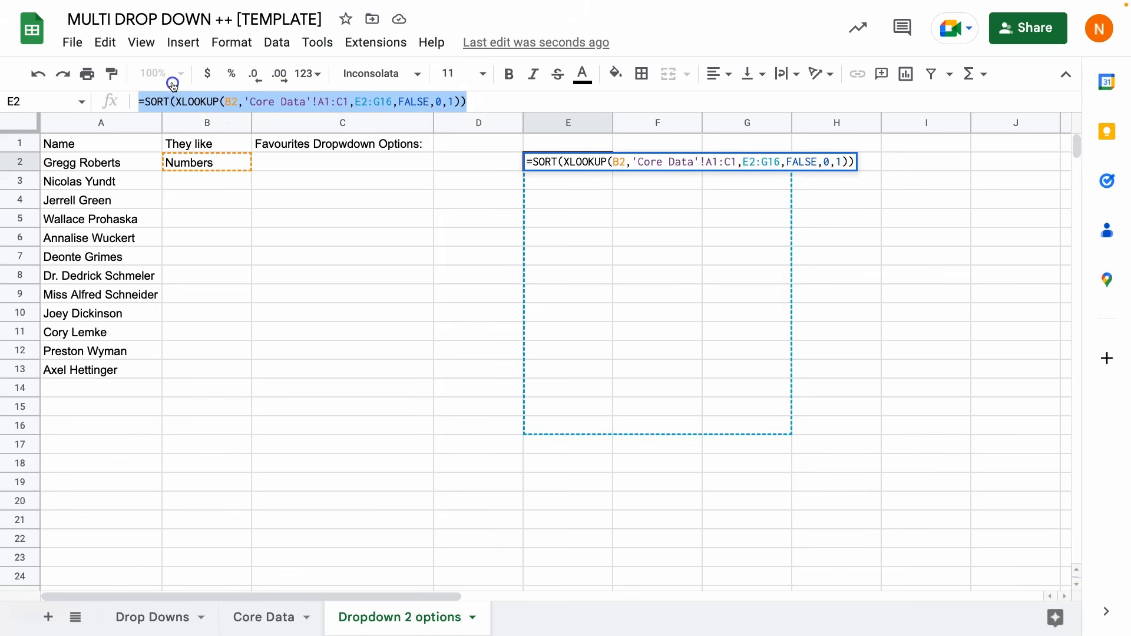
key(ctrl+x)
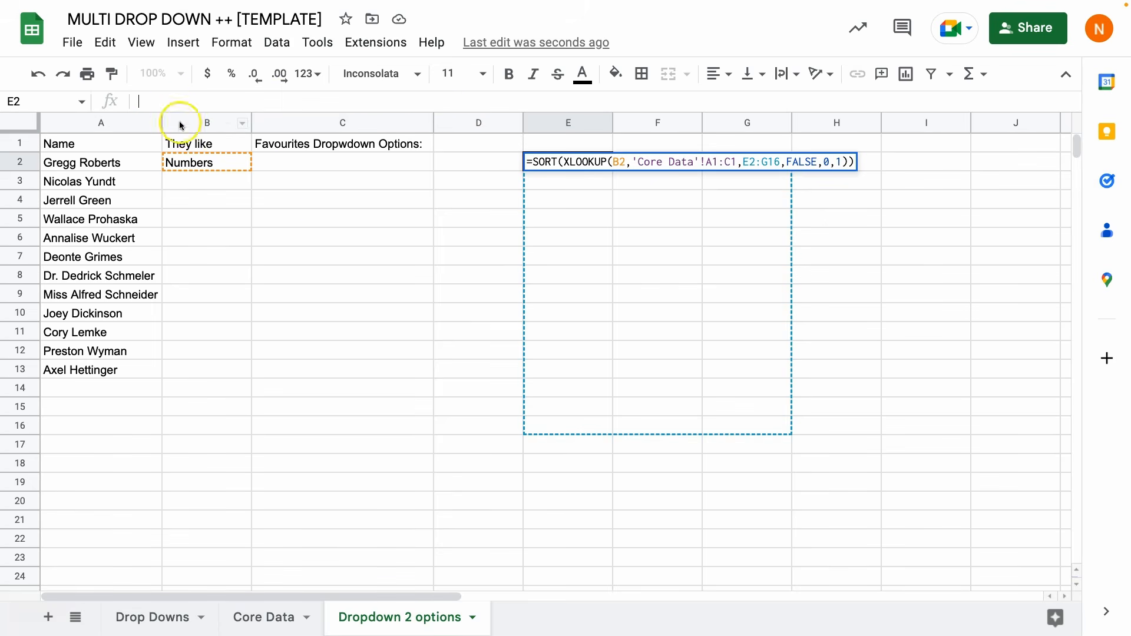
click(301, 169)
key(ctrl+v)
click(359, 235)
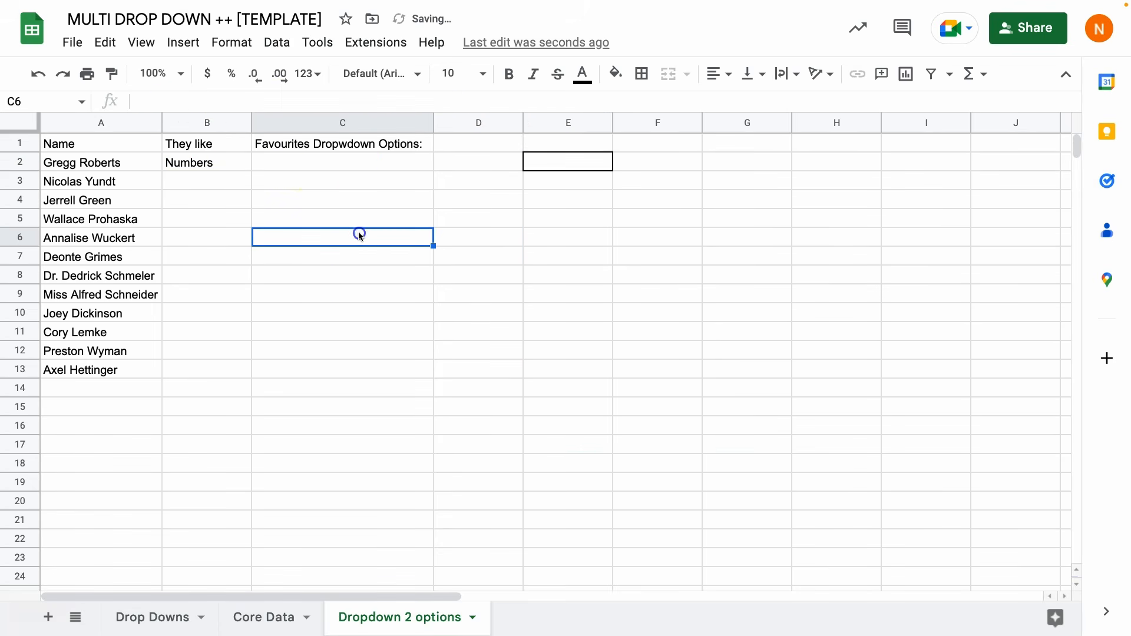
Clear the leftover border around E2 by resetting the range D1:F5.
click(565, 160)
drag(496, 147, 634, 222)
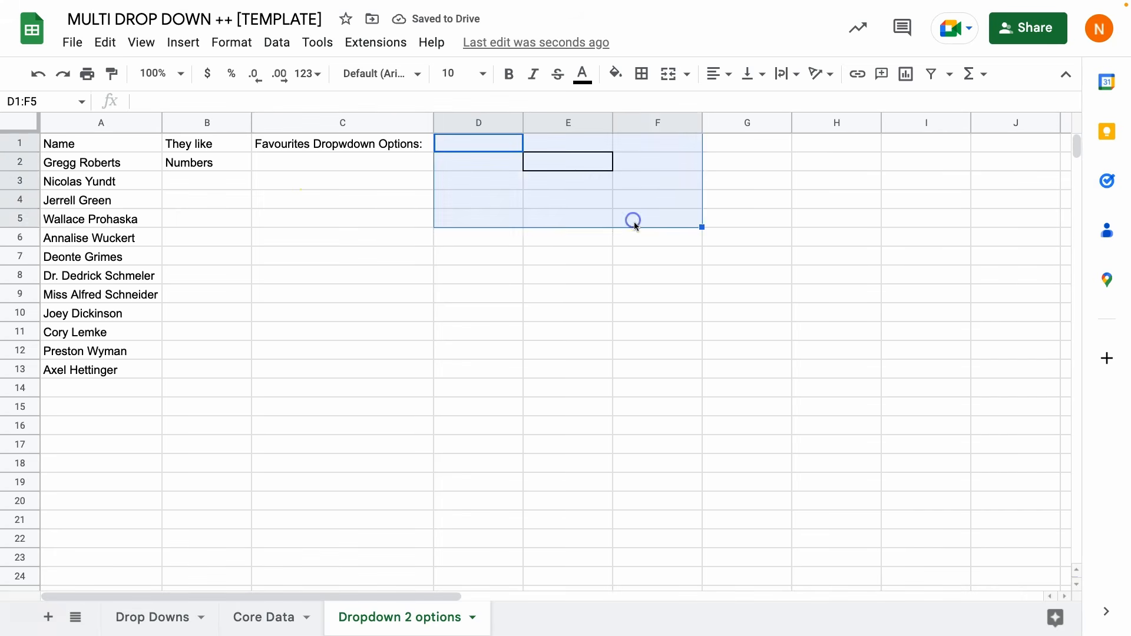
key(Delete)
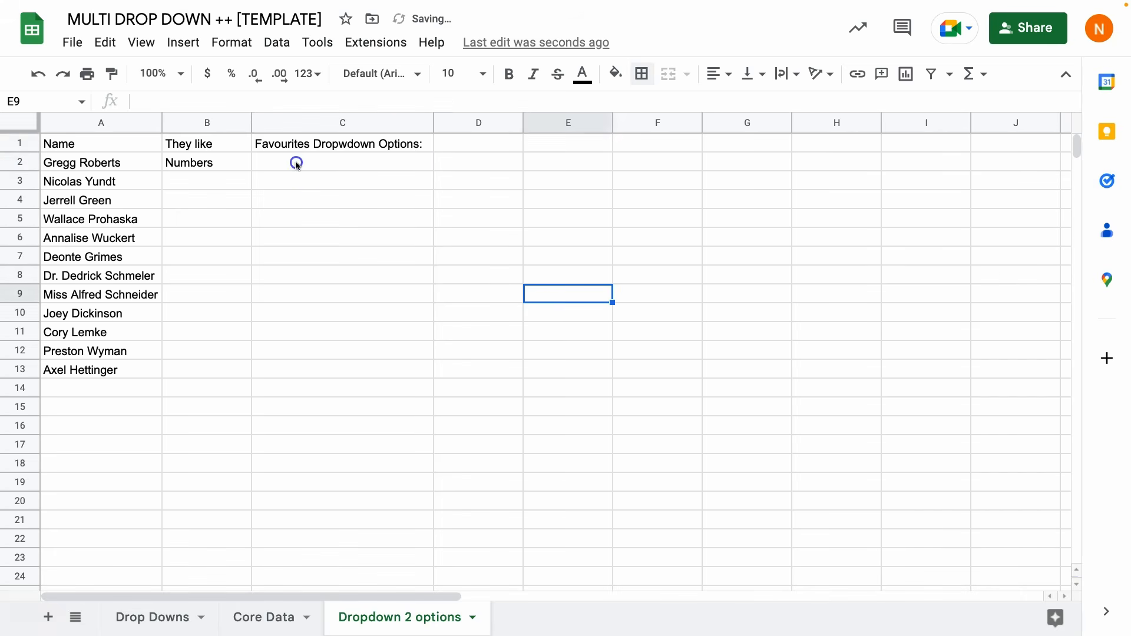
Reselect 'Core Data'!A1:C1 as the lookup range of the XLOOKUP in C2.
click(296, 166)
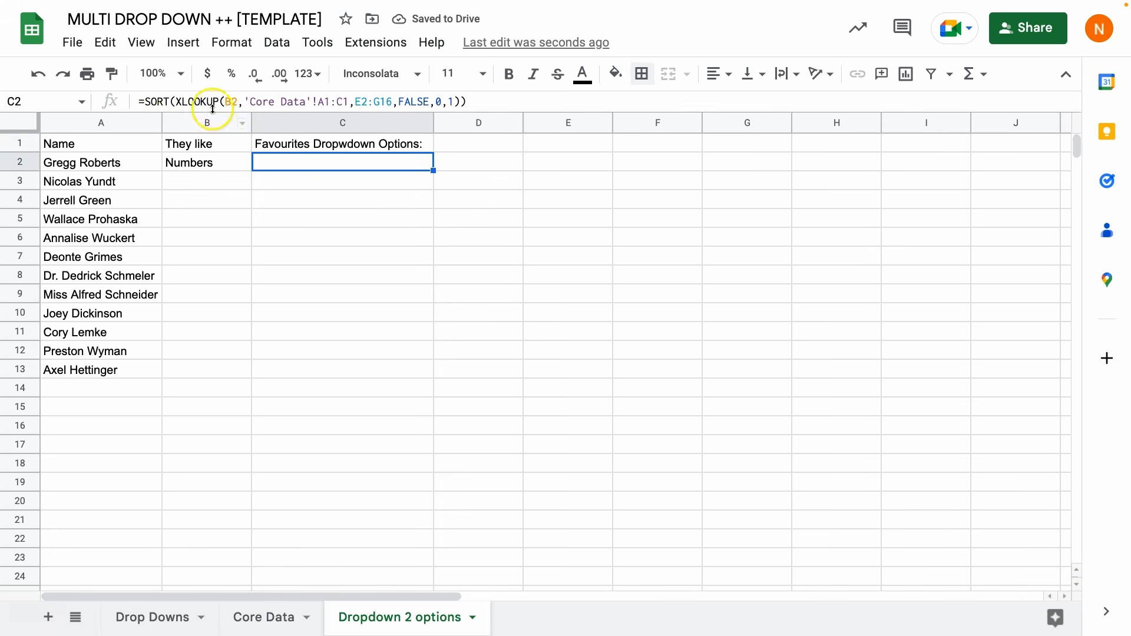
double_click(303, 171)
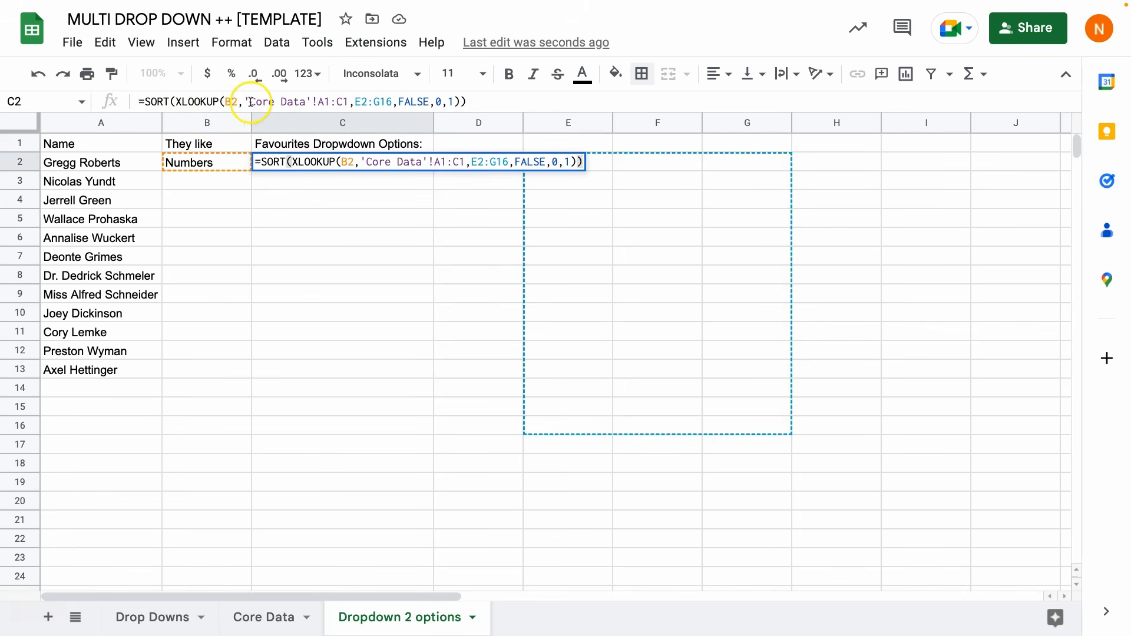
drag(245, 102, 349, 103)
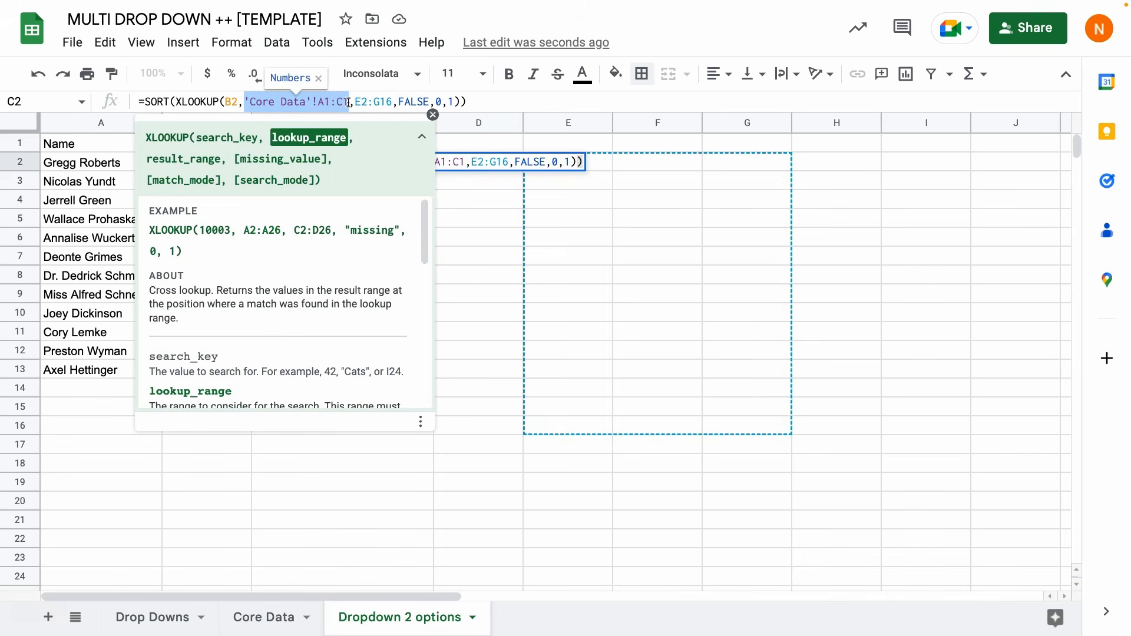
key(BackSpace)
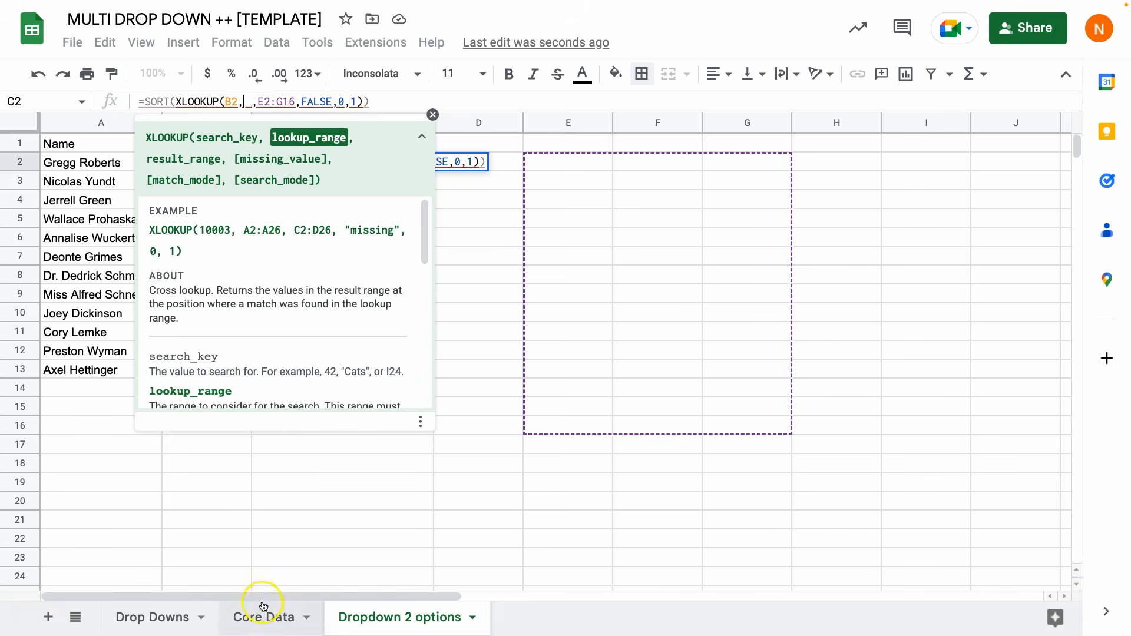
click(264, 607)
drag(92, 144, 250, 141)
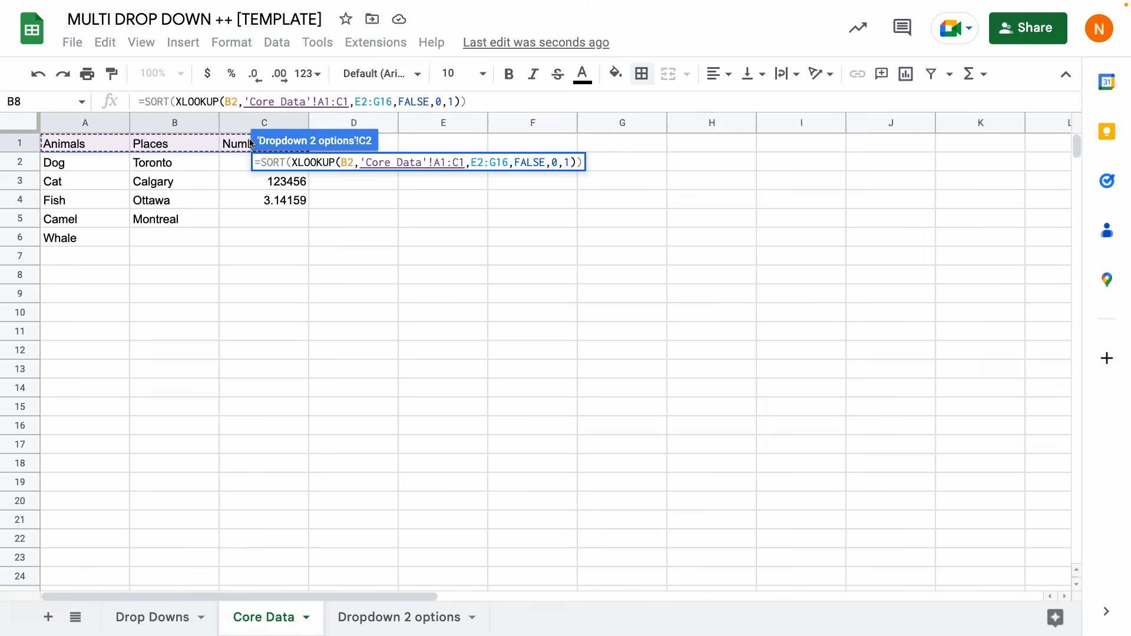
key(Return)
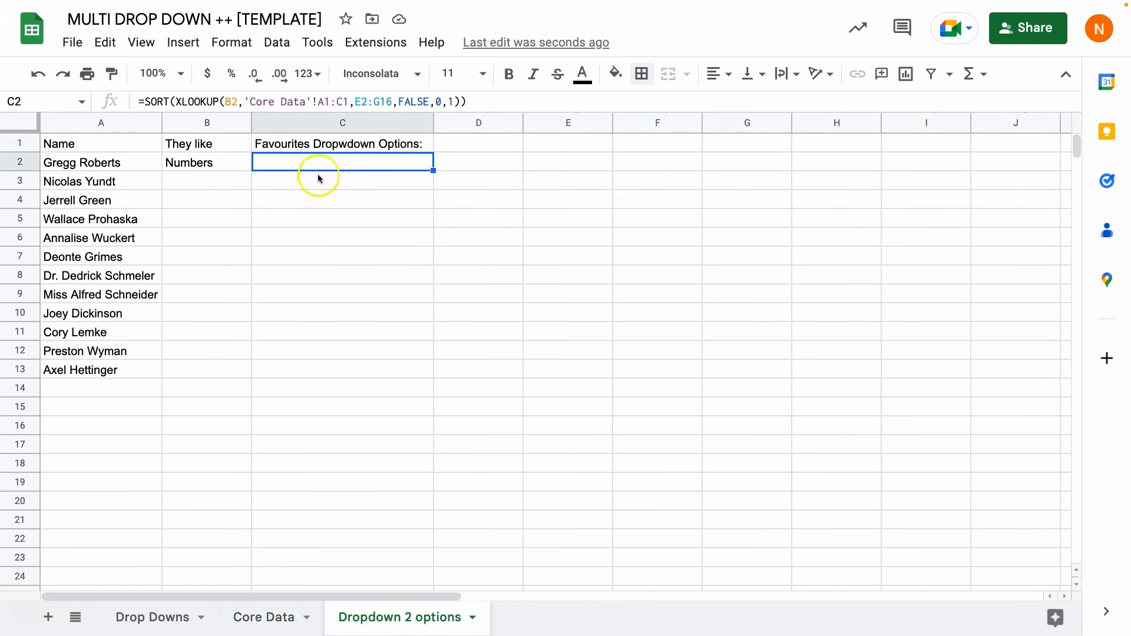
Replace the result range of the XLOOKUP in C2 with 'Core Data'!A2:C6.
click(370, 161)
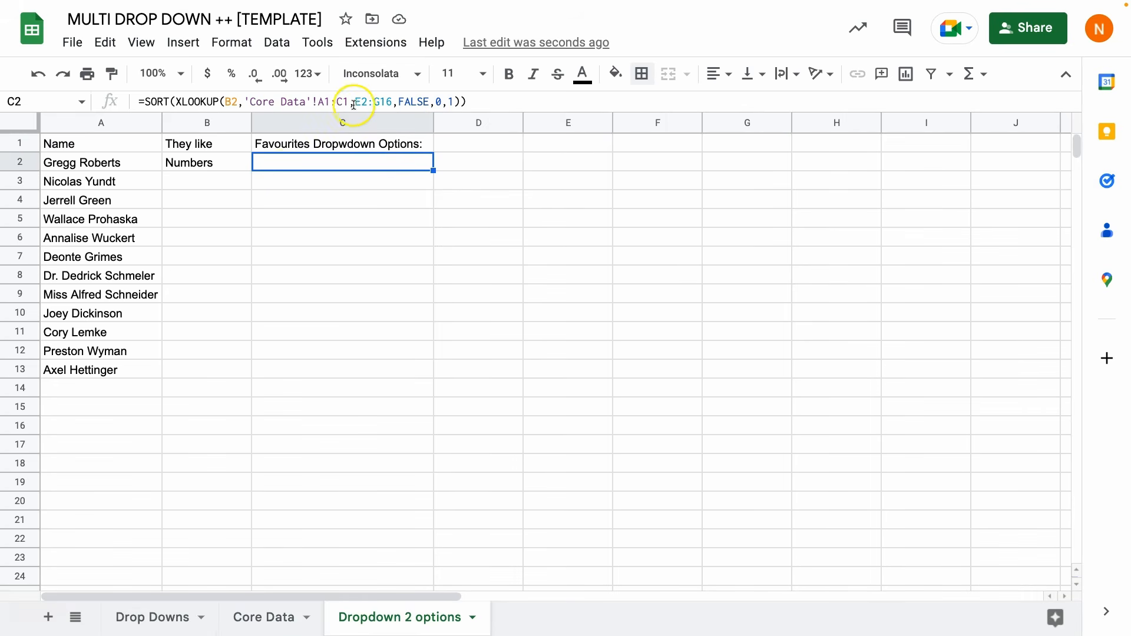
drag(355, 102, 395, 103)
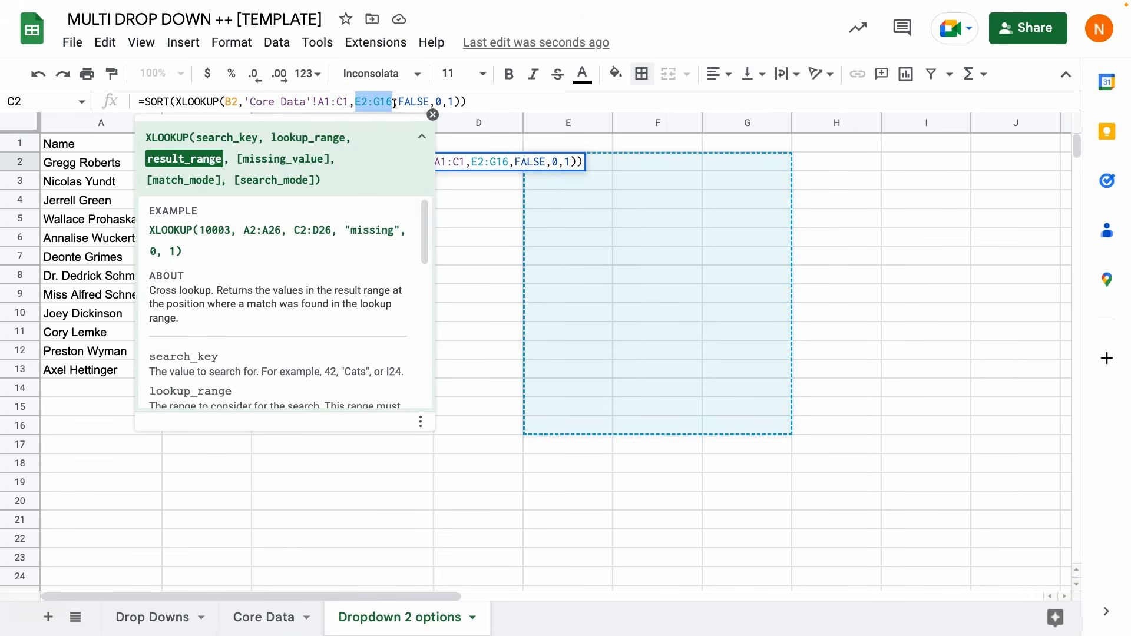
key(BackSpace)
click(270, 617)
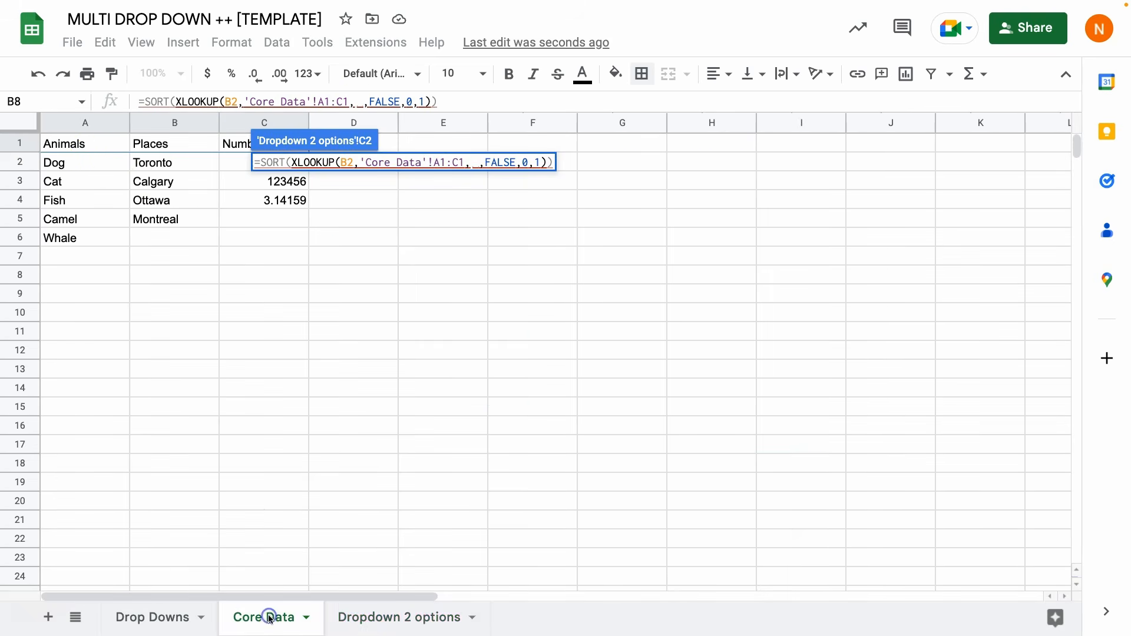
drag(88, 163, 297, 248)
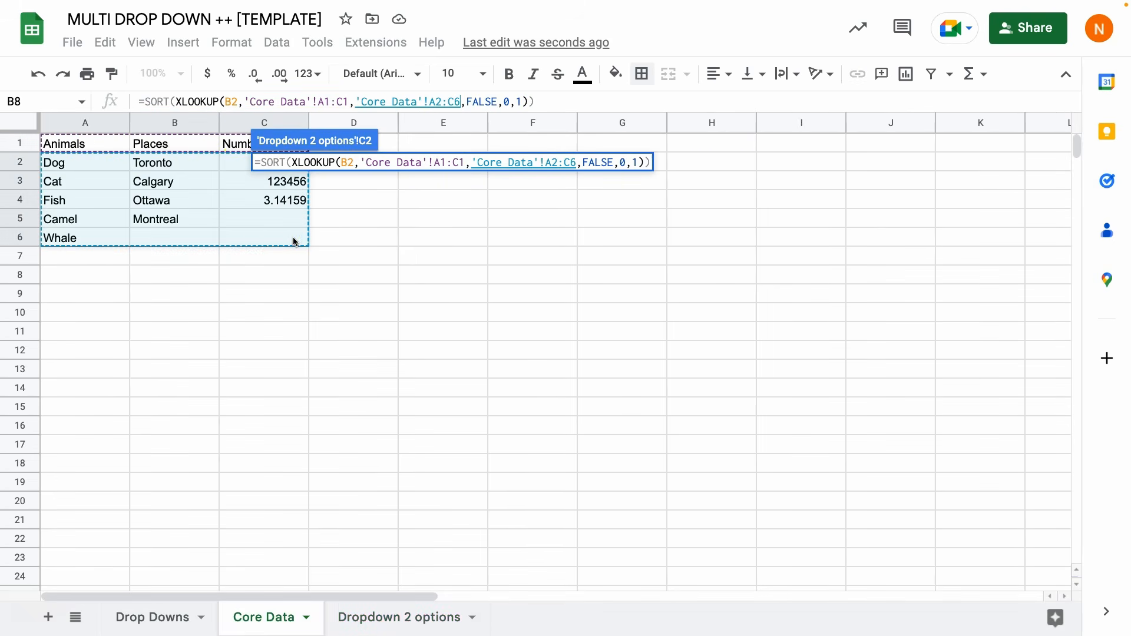
key(Return)
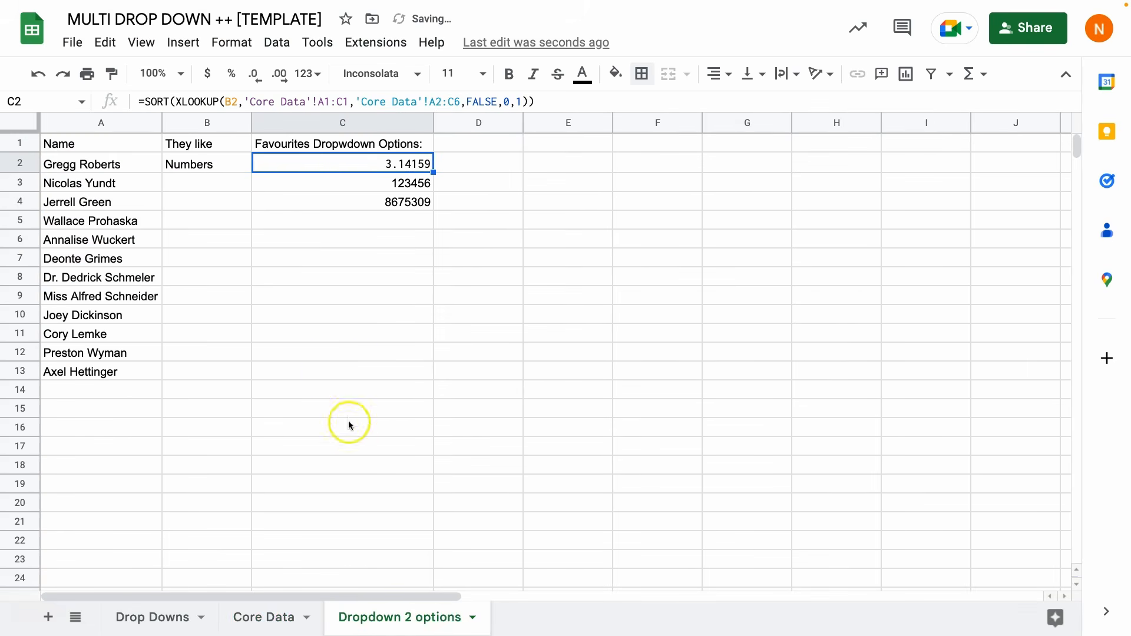
Review the XLOOKUP arguments in C2 and compare the options filling C2:C4 with the people listed in rows 2 to 4.
click(388, 617)
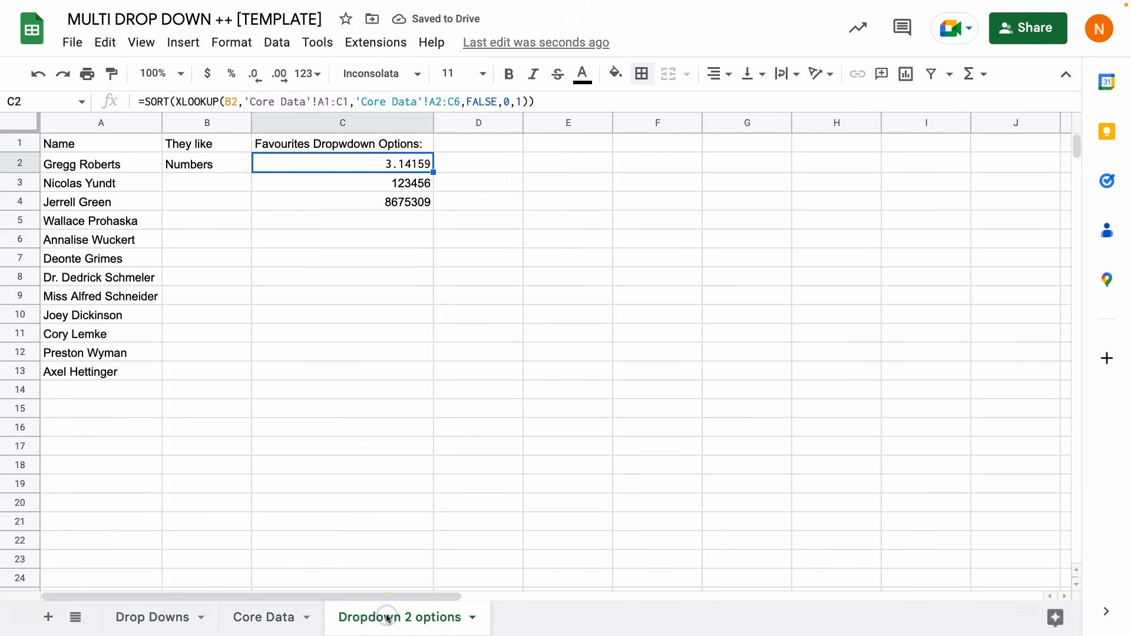
click(506, 104)
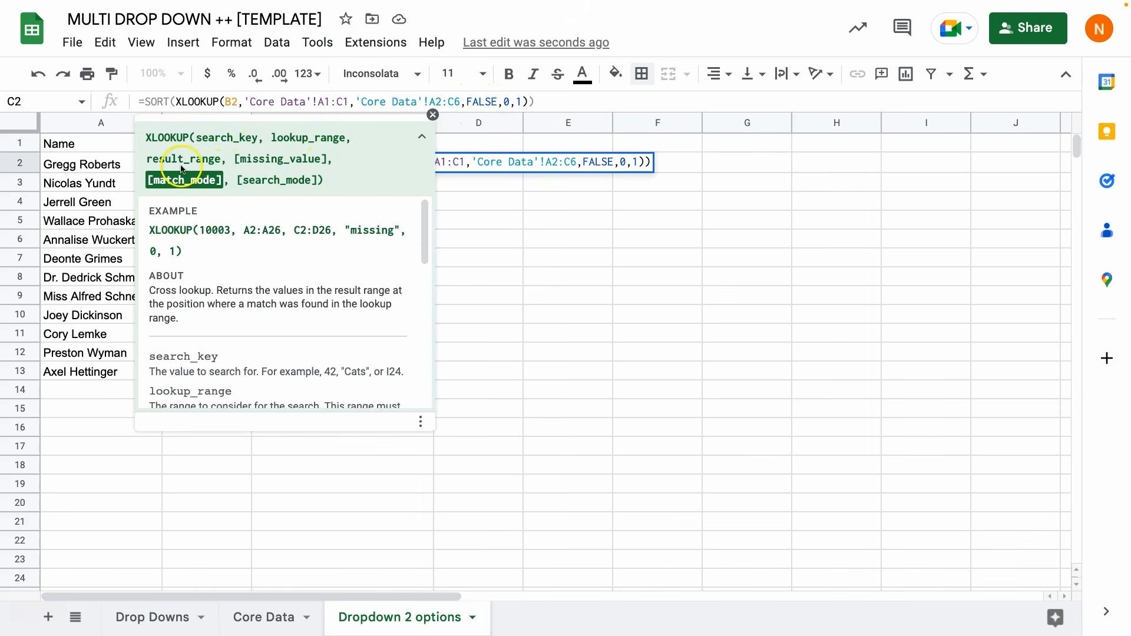
click(485, 226)
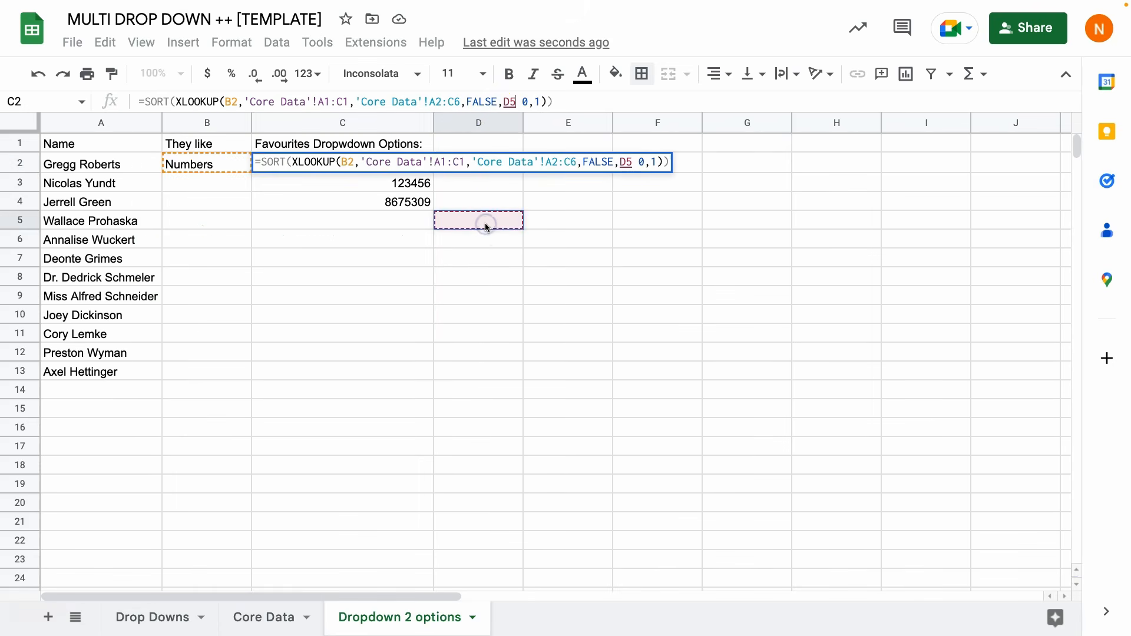
key(Escape)
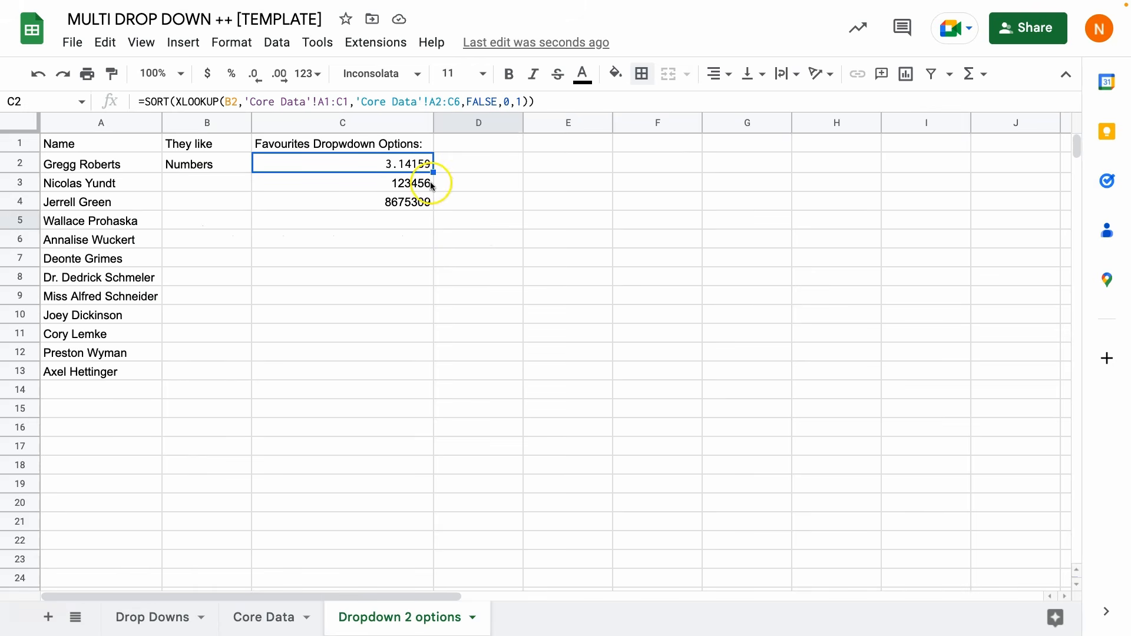
click(221, 164)
drag(359, 162, 359, 206)
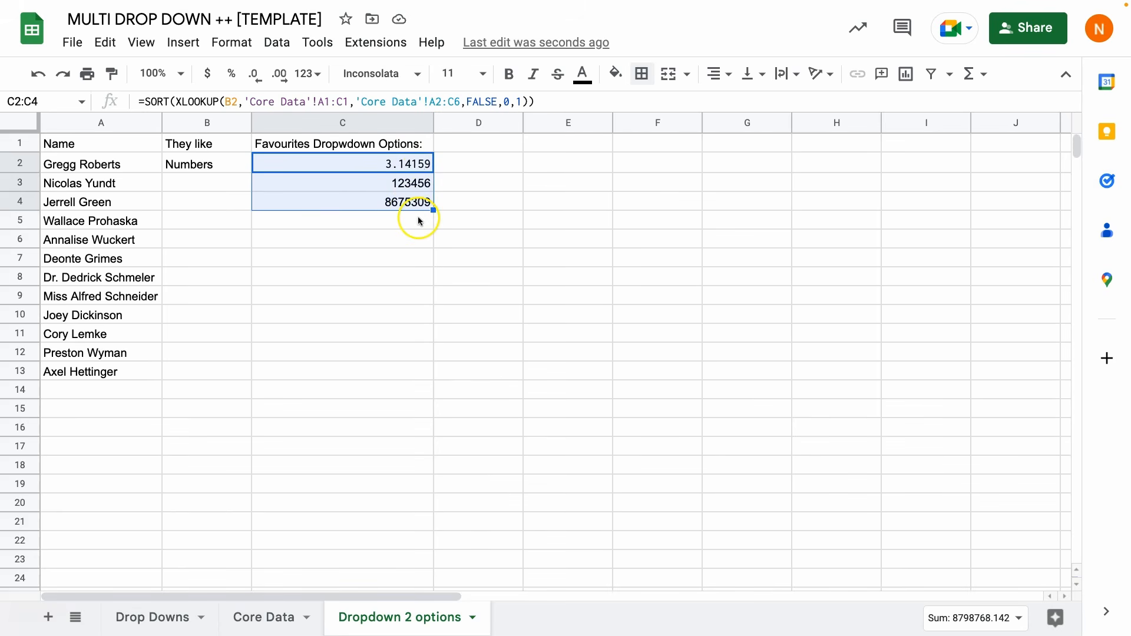
drag(142, 181, 319, 204)
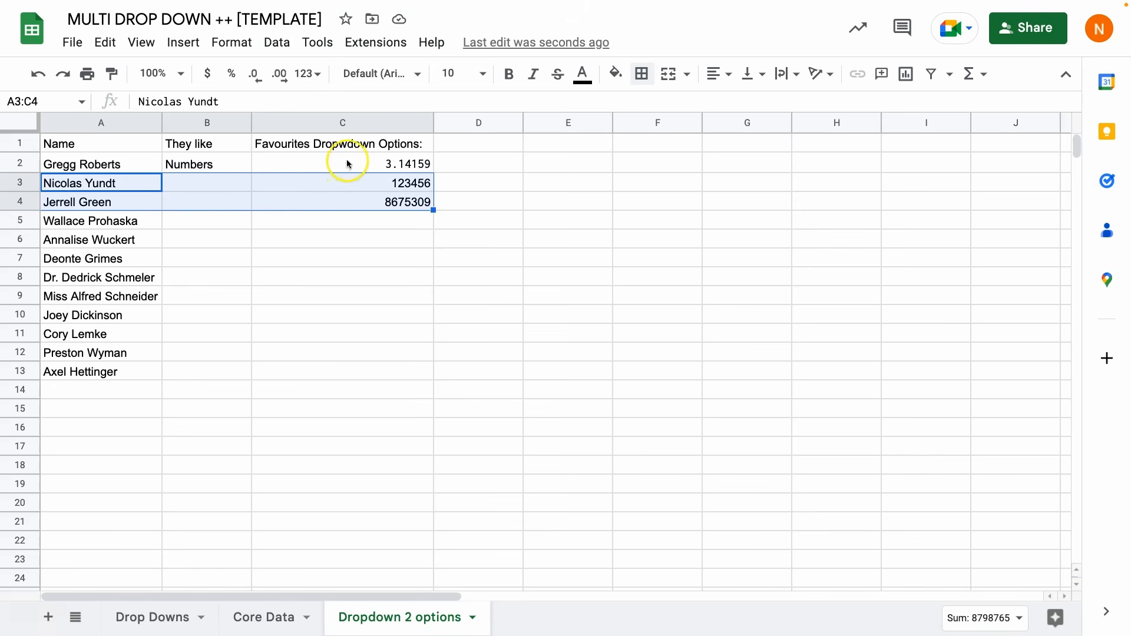
Wrap the SORT formula in C2 in TRANSPOSE so the options run across row 2.
click(393, 168)
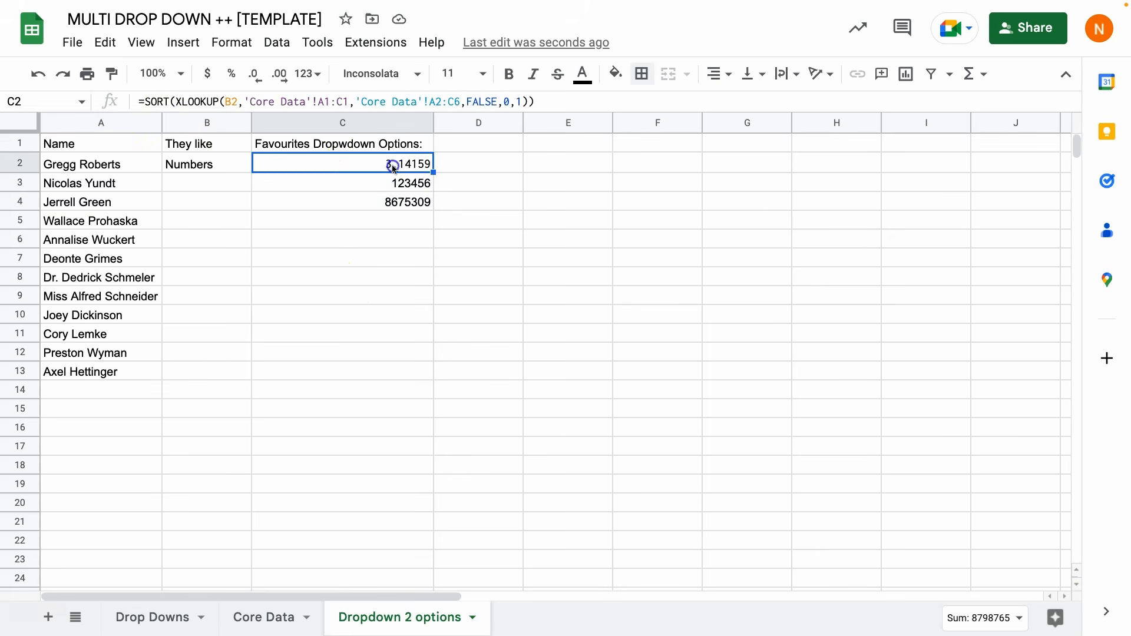
click(146, 102)
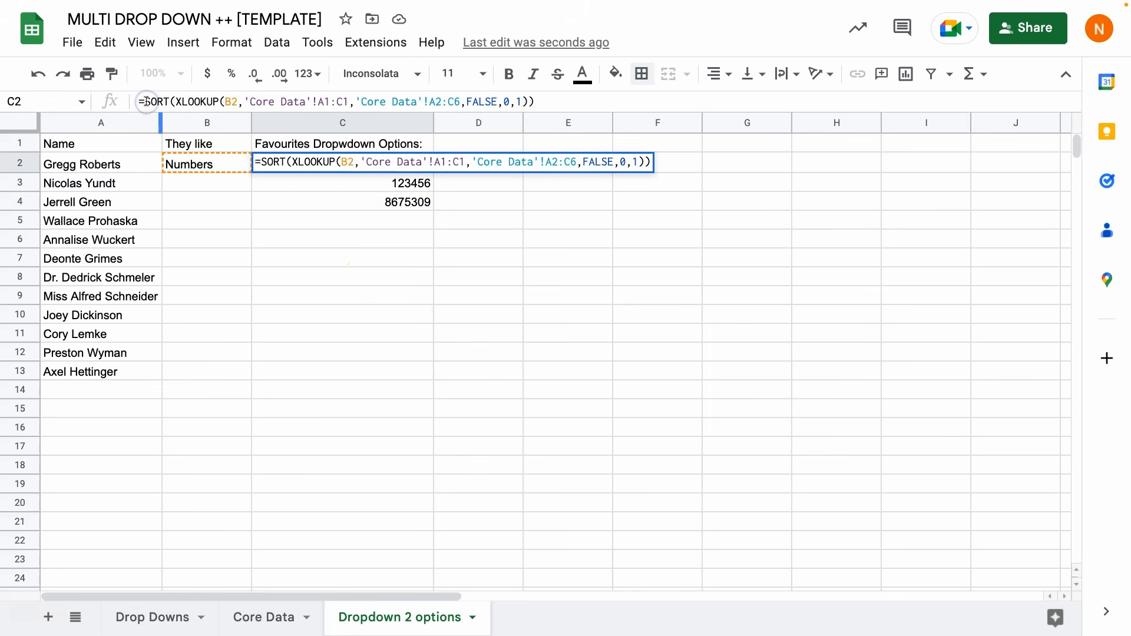
text(TRANSPOSE)
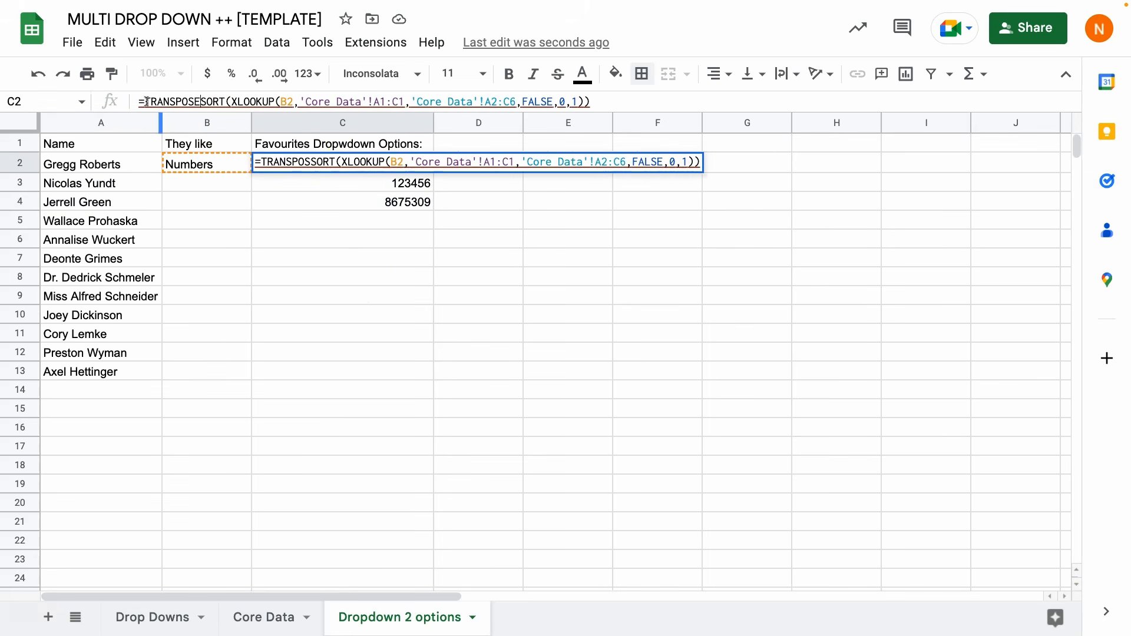
text(()
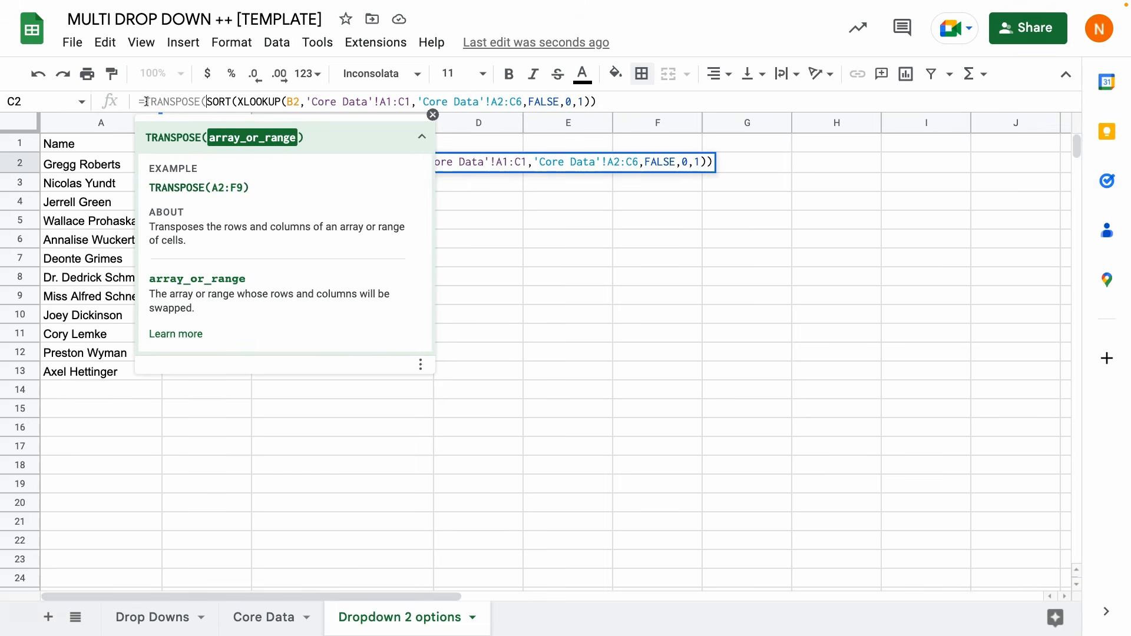
key(End)
text()))
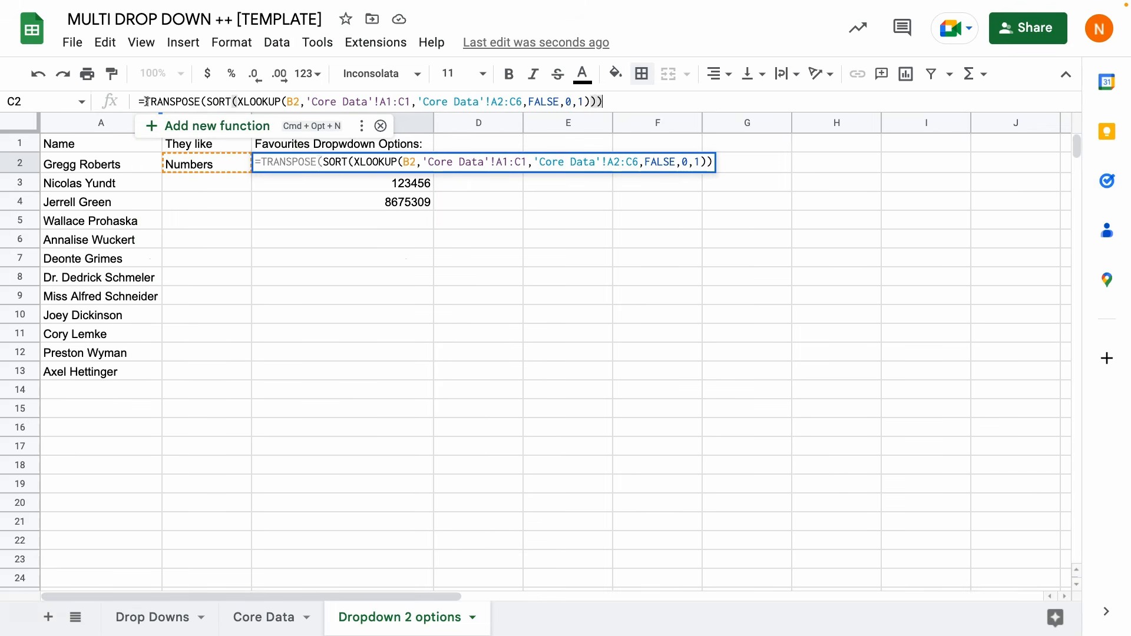
key(Return)
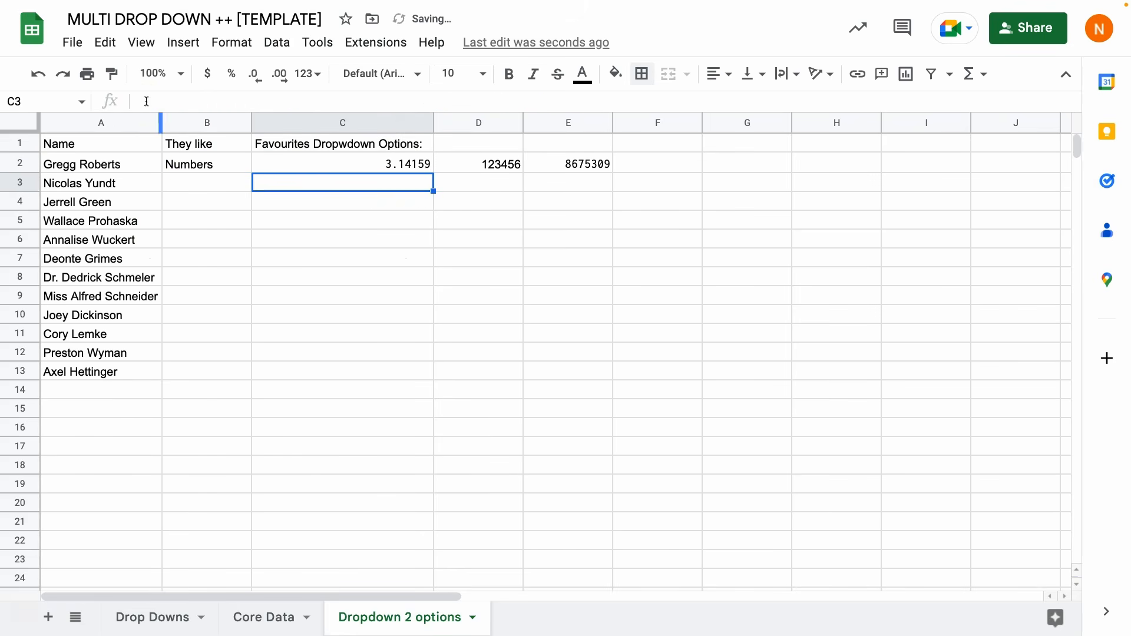
click(581, 171)
Set B2 on the Drop Downs sheet to Places and return to the Dropdown 2 options sheet.
click(154, 617)
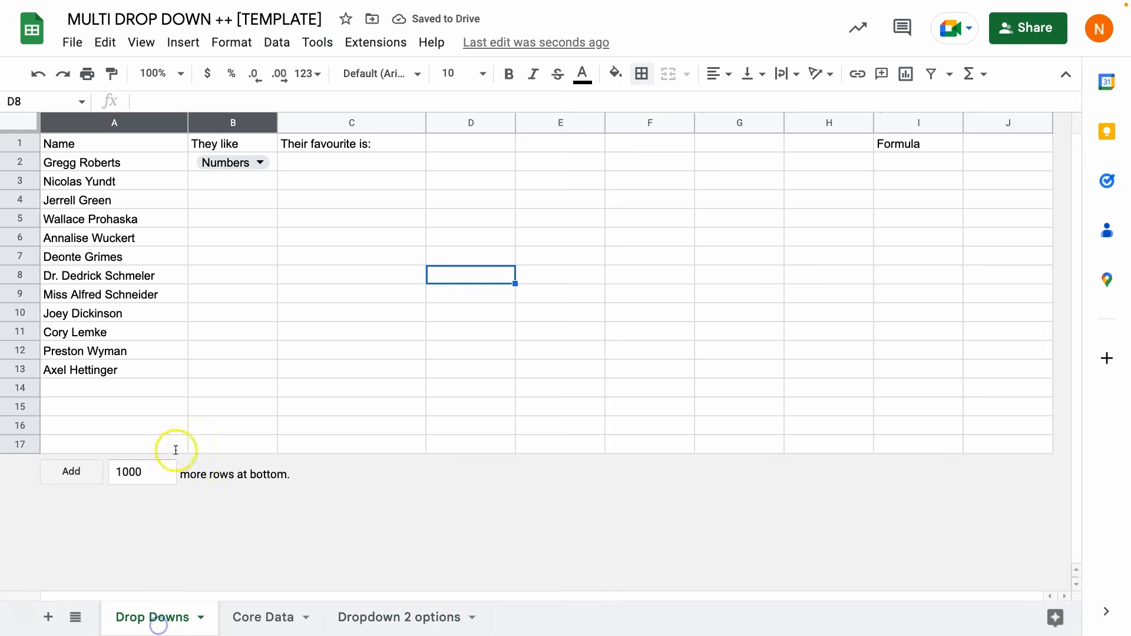
click(260, 163)
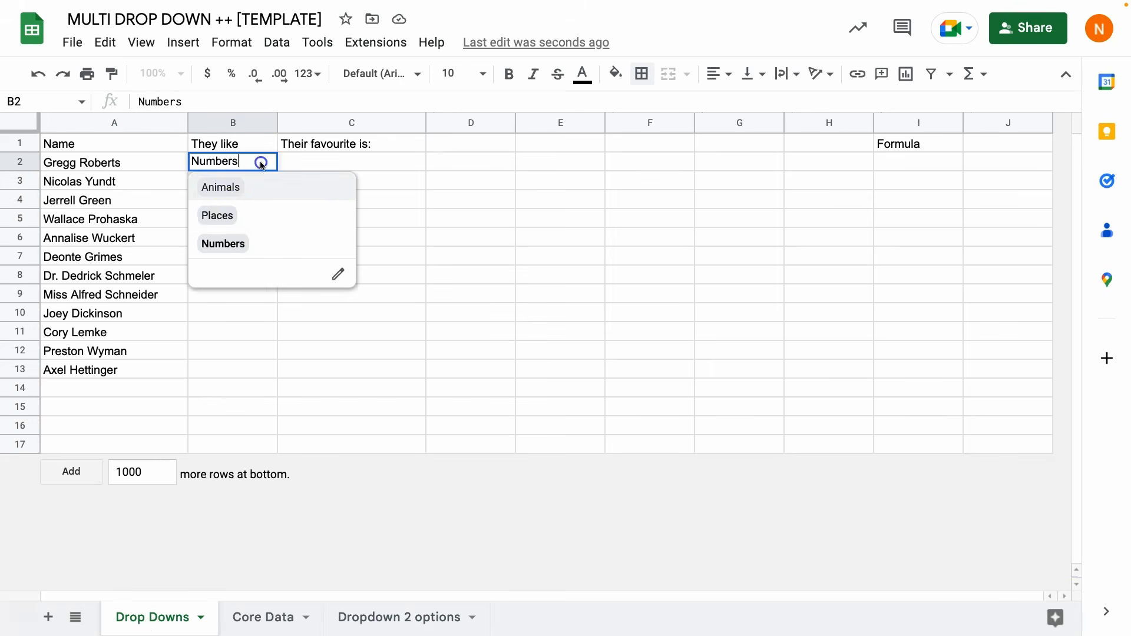
click(229, 214)
click(405, 618)
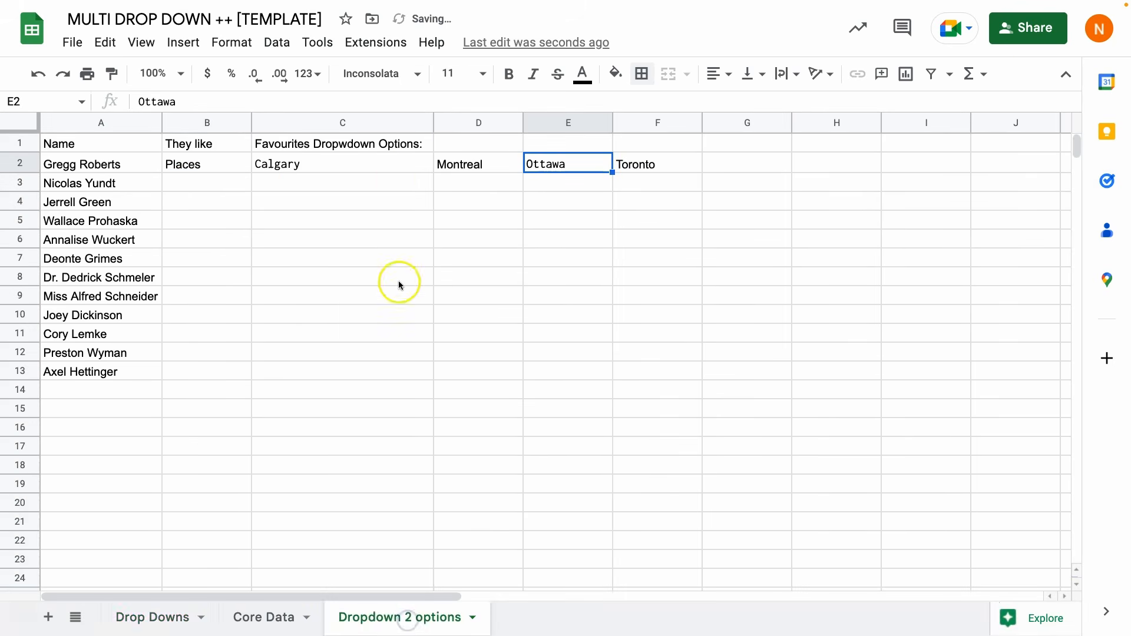
Examine the transposed options in C2:F2 against the choice in B2 and the names in A2:A13.
drag(393, 172, 663, 171)
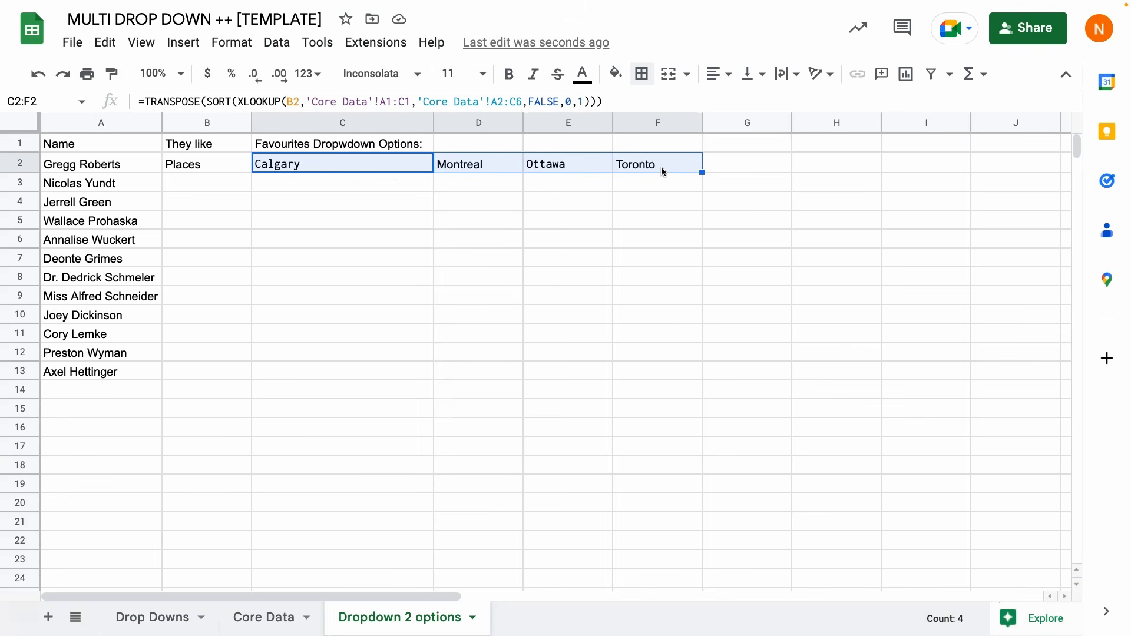
click(309, 168)
drag(309, 168, 670, 170)
click(667, 165)
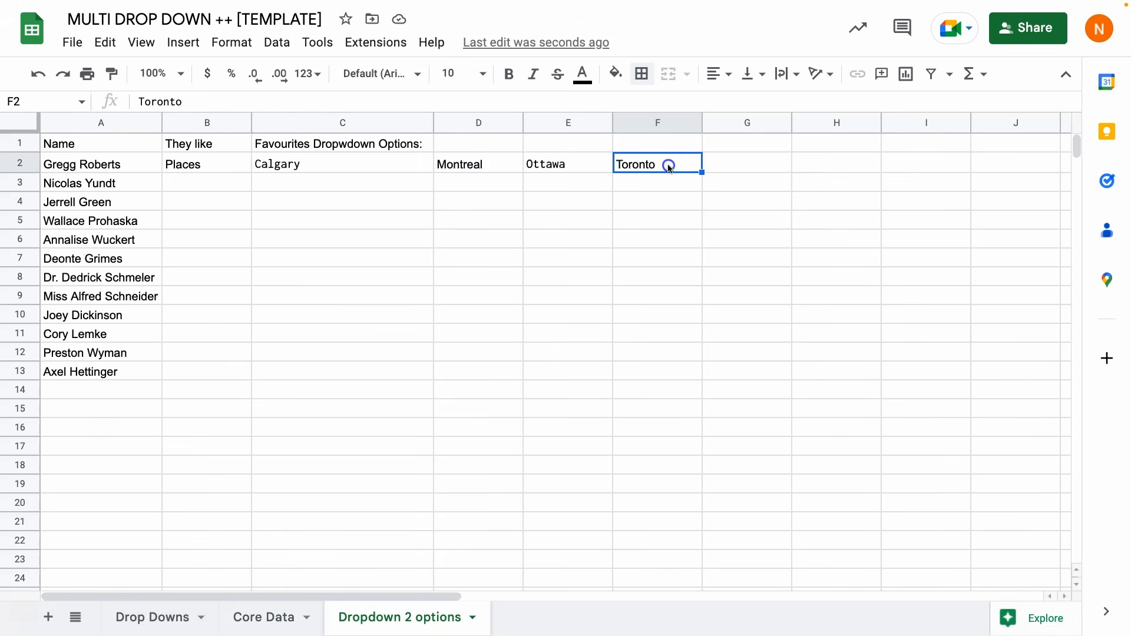
click(193, 169)
drag(83, 165, 114, 371)
click(201, 169)
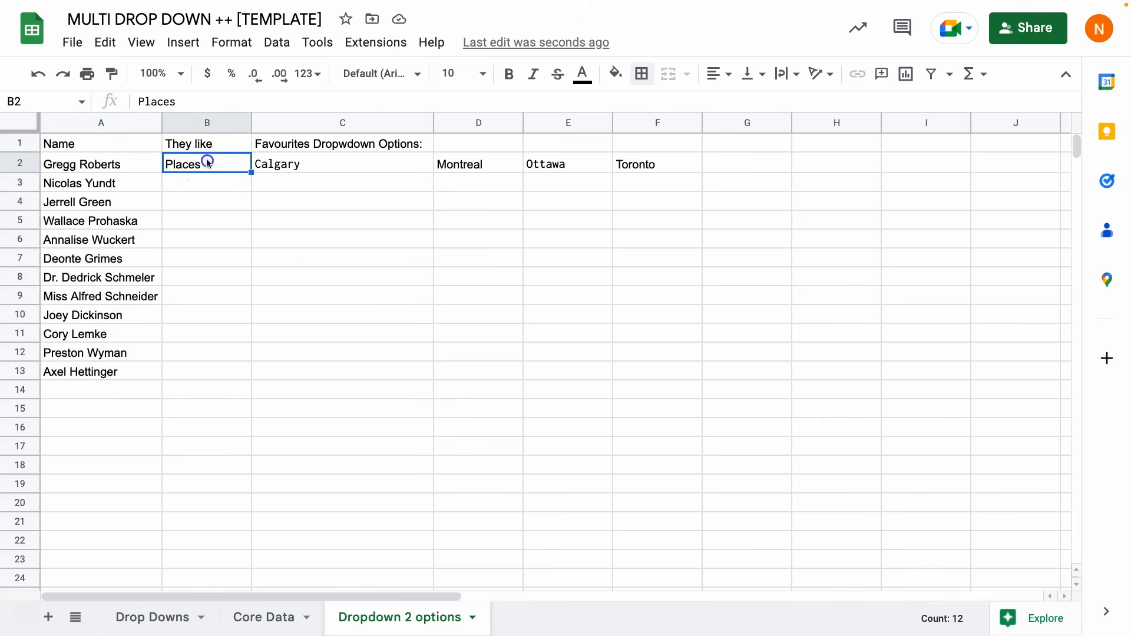
Add a dropdown to C2 on the Drop Downs sheet with the criteria Dropdown (from a range).
click(156, 615)
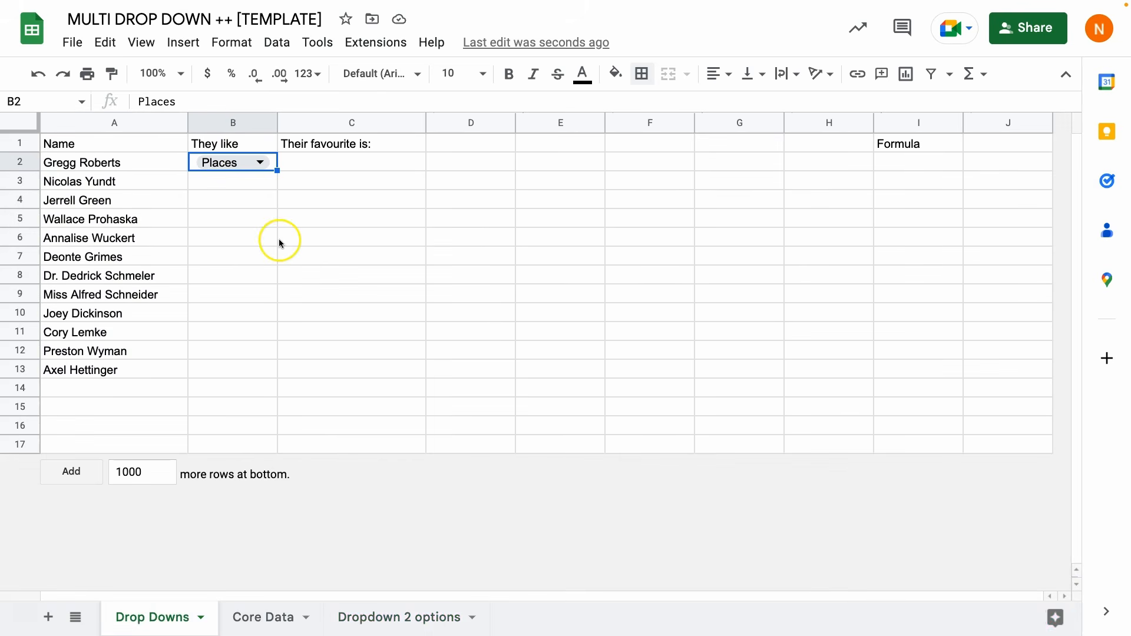
click(321, 158)
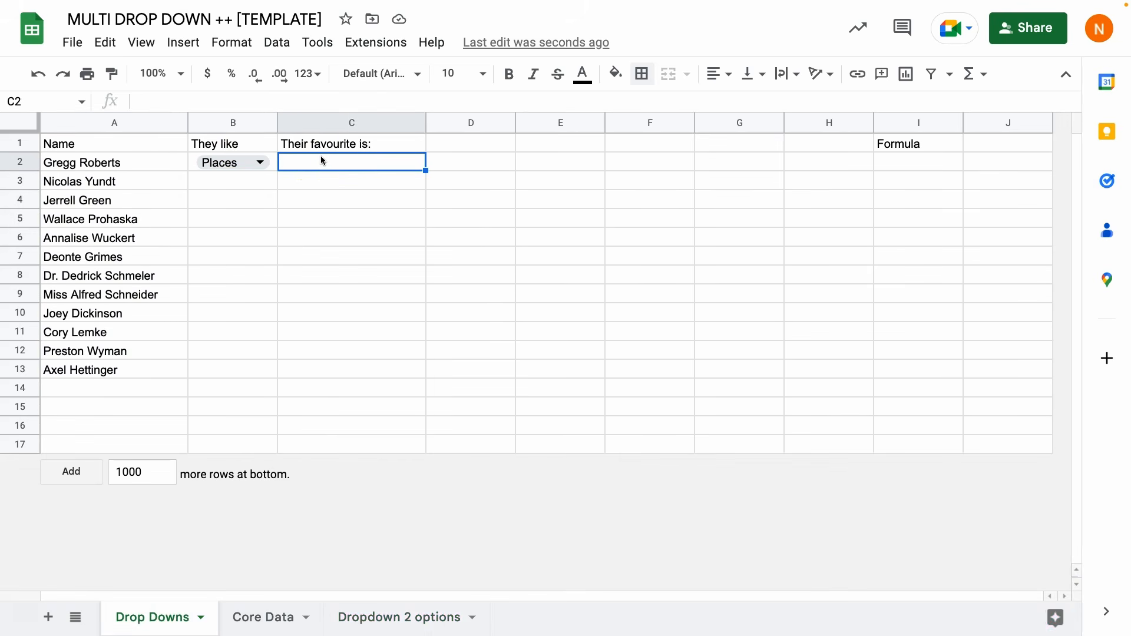
right_click(320, 156)
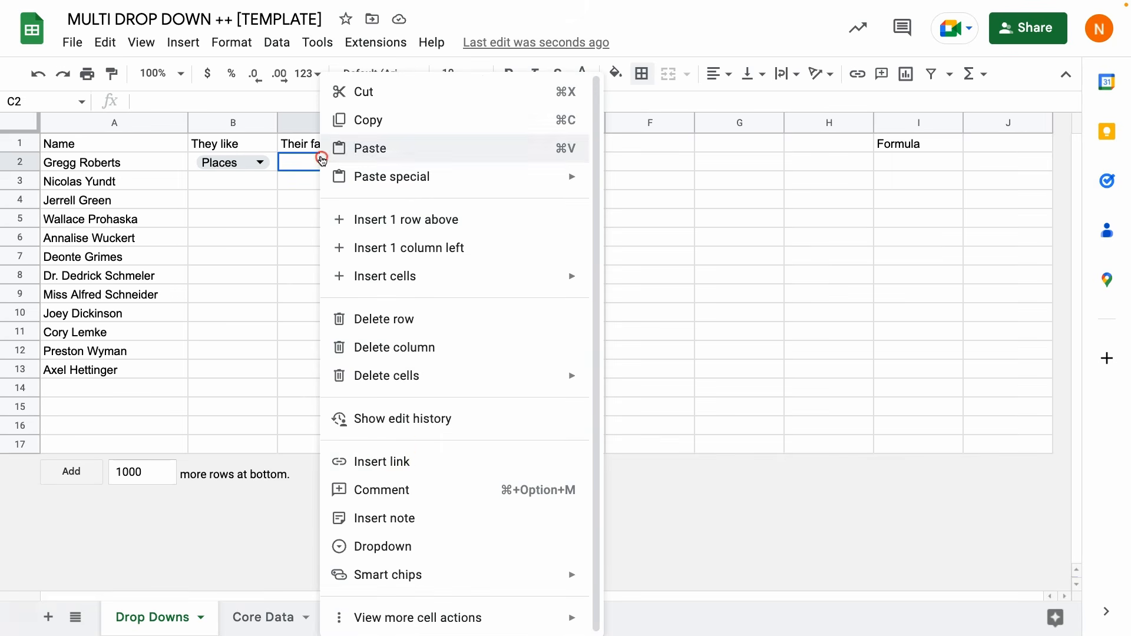
click(398, 548)
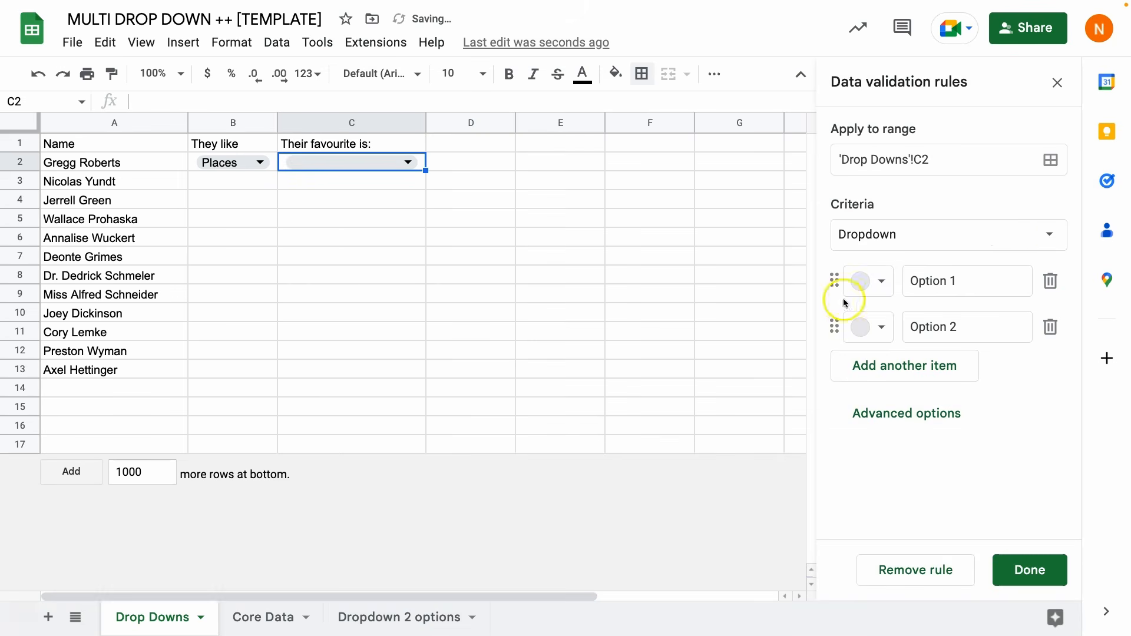
click(1052, 232)
click(917, 261)
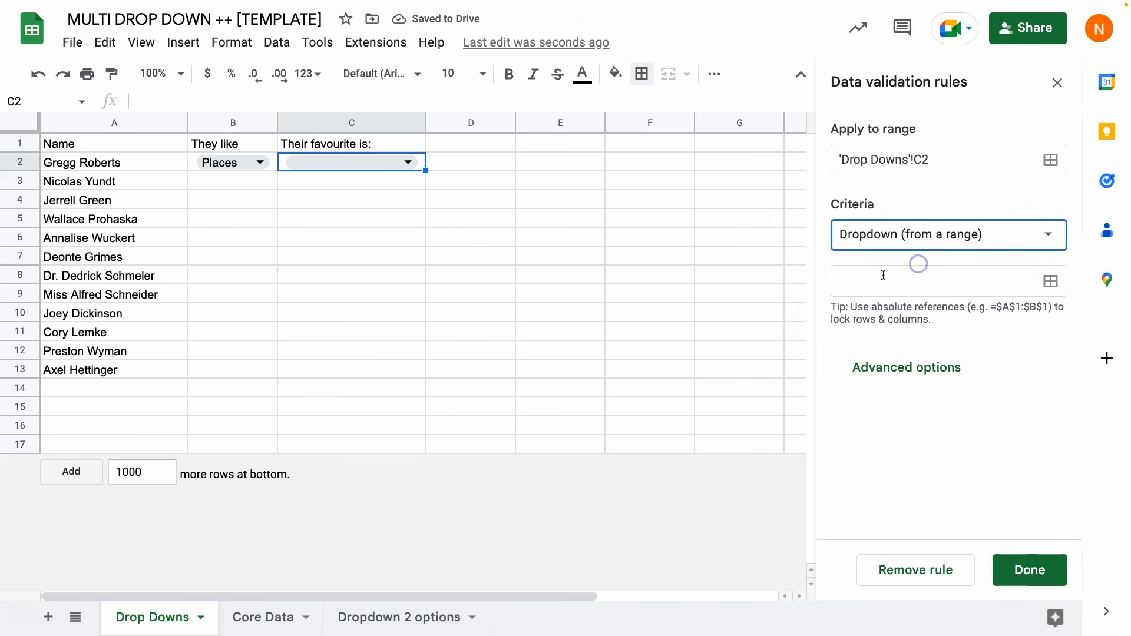
Set the C2 dropdown's source range to 'Dropdown 2 options'!C2:F2 and save the rule.
click(1051, 281)
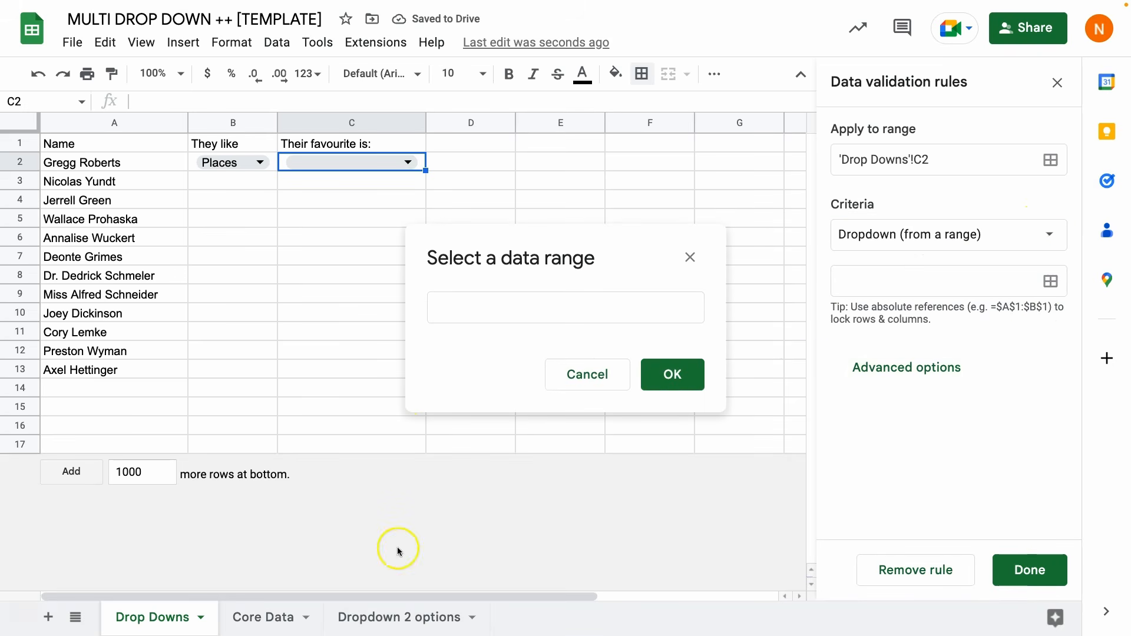
click(405, 624)
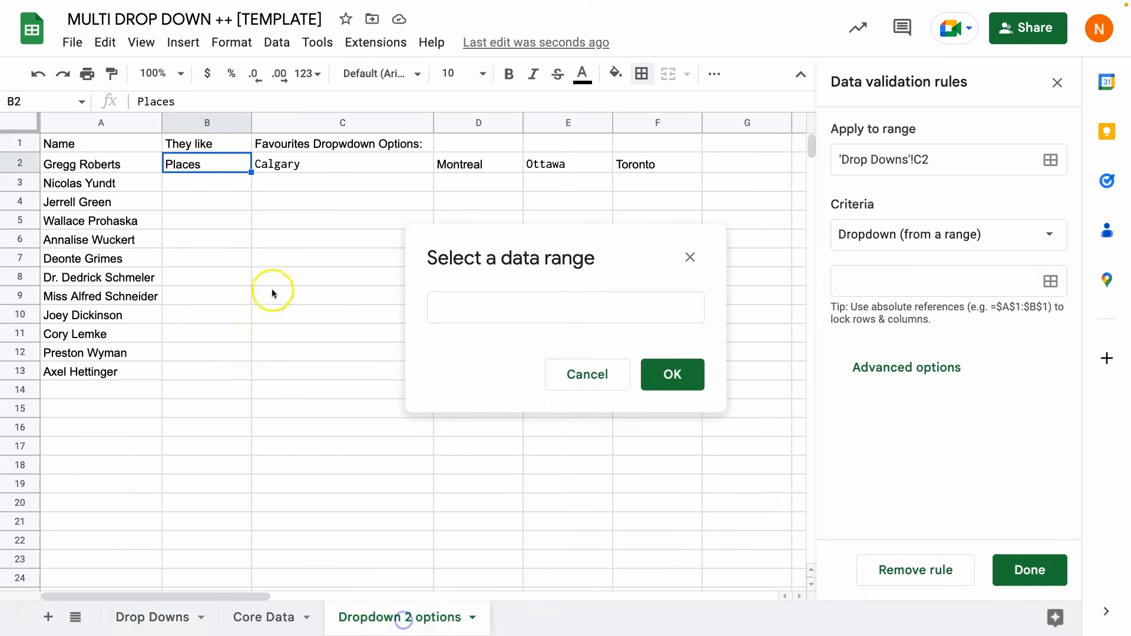
click(285, 165)
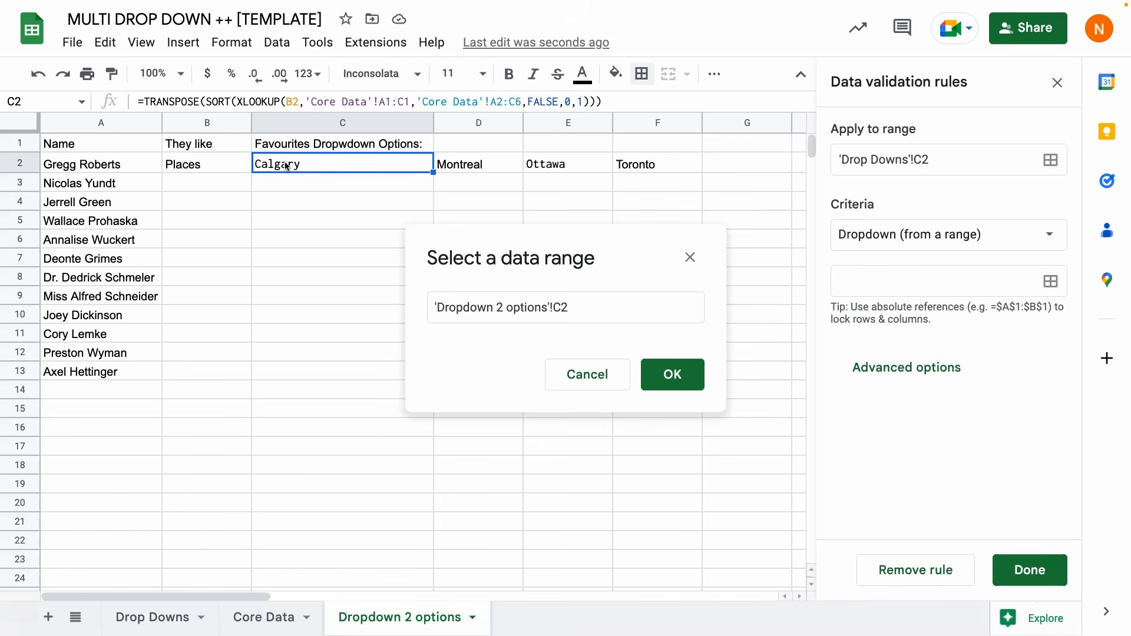
key(ctrl+shift+Right)
click(673, 375)
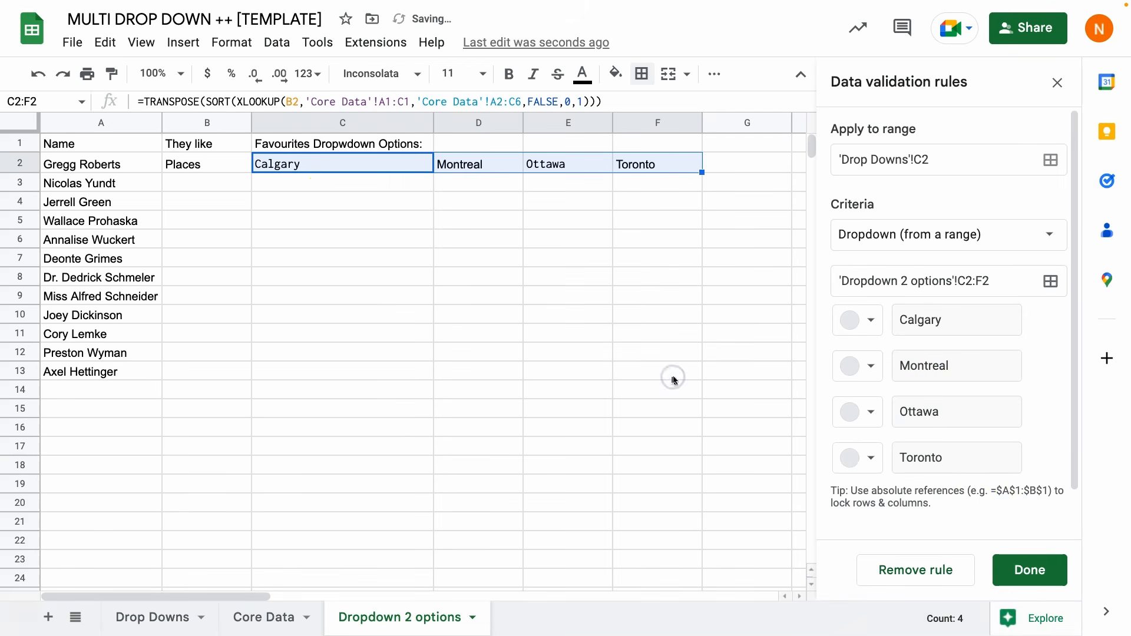
click(1030, 568)
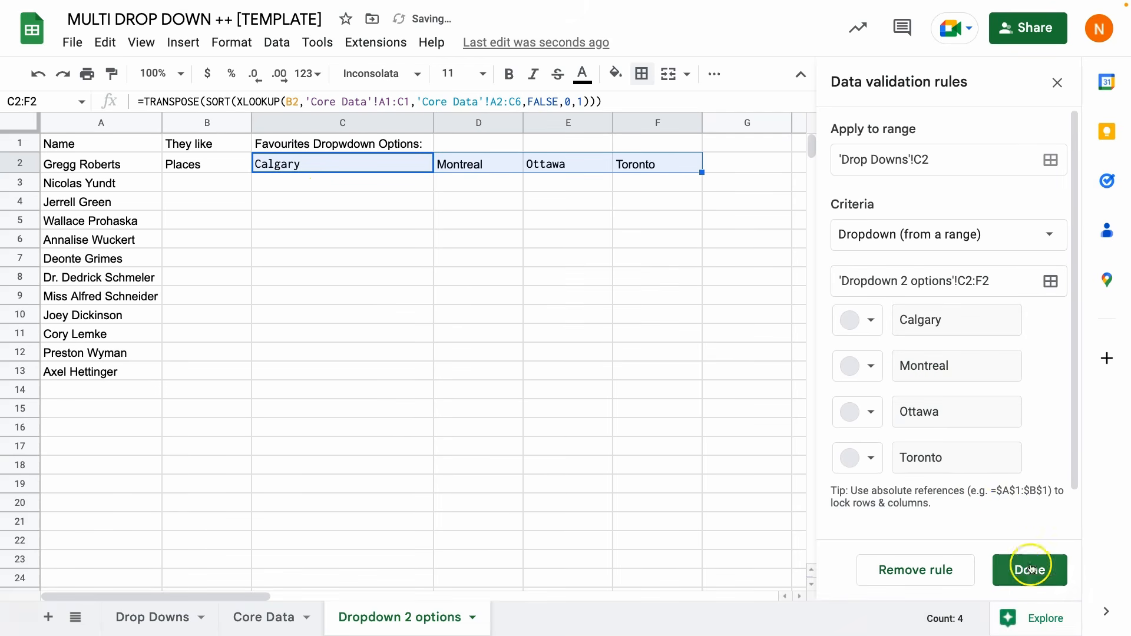
Check the options offered by the dropdowns in C2 and B2 on the Drop Downs sheet.
click(182, 623)
click(418, 161)
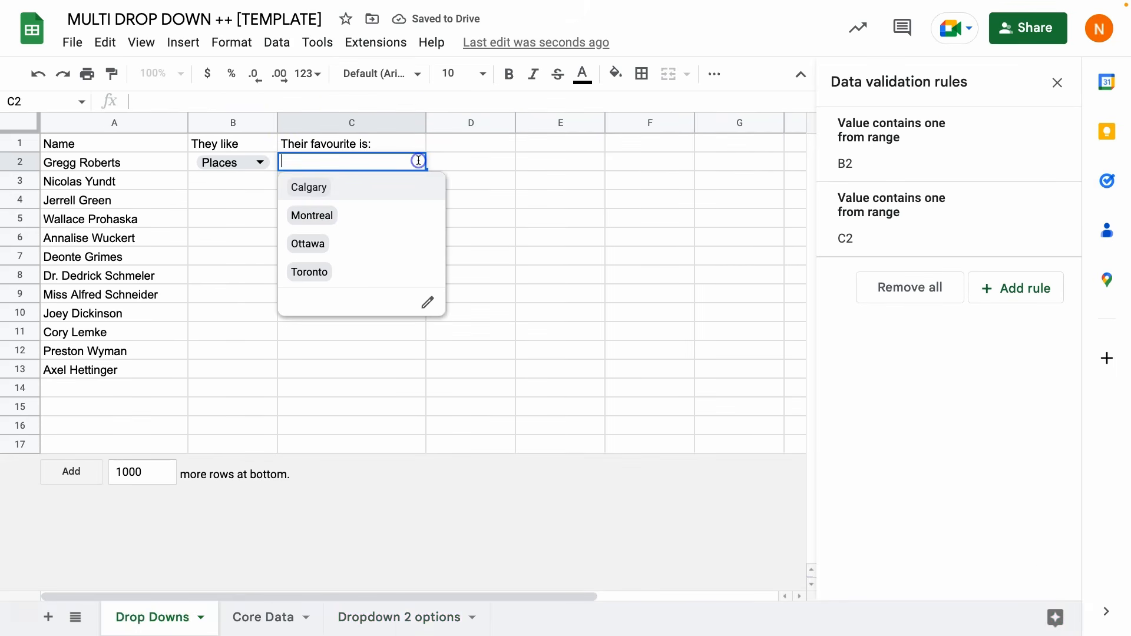
click(537, 217)
click(262, 169)
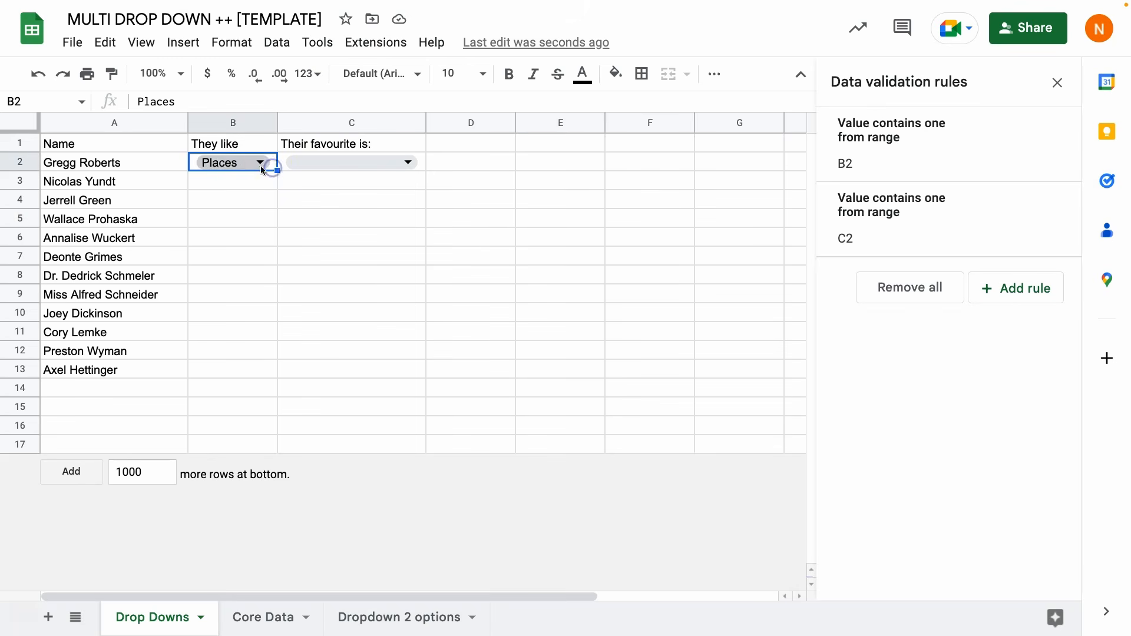
double_click(246, 161)
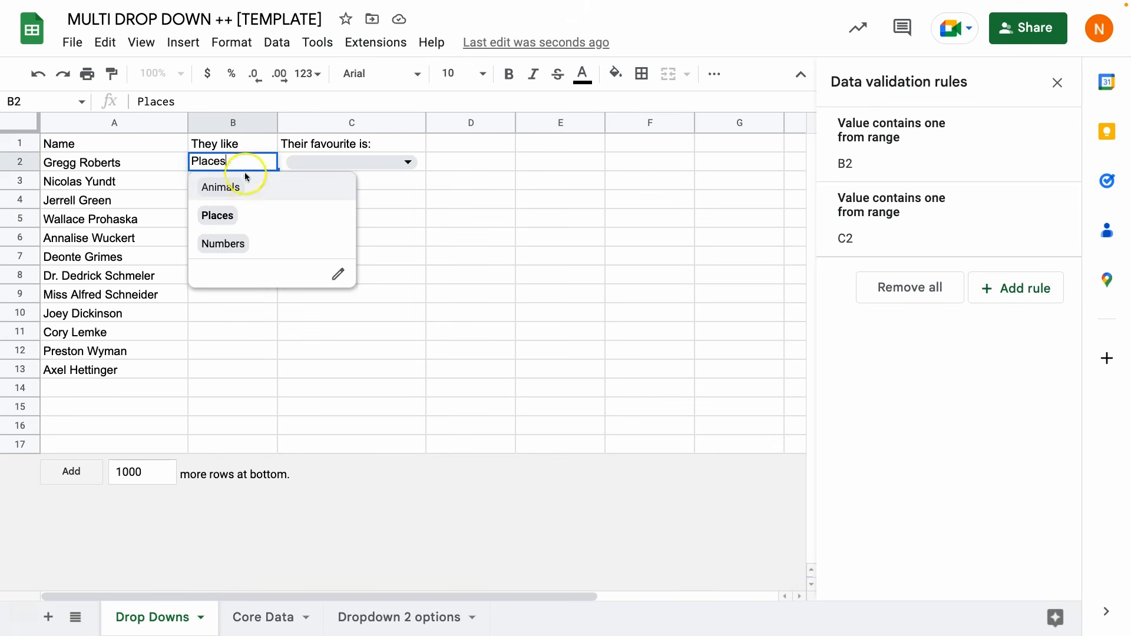
click(521, 164)
Review the source range in B2's validation rule, and copy the B2 dropdown down through B13.
click(274, 167)
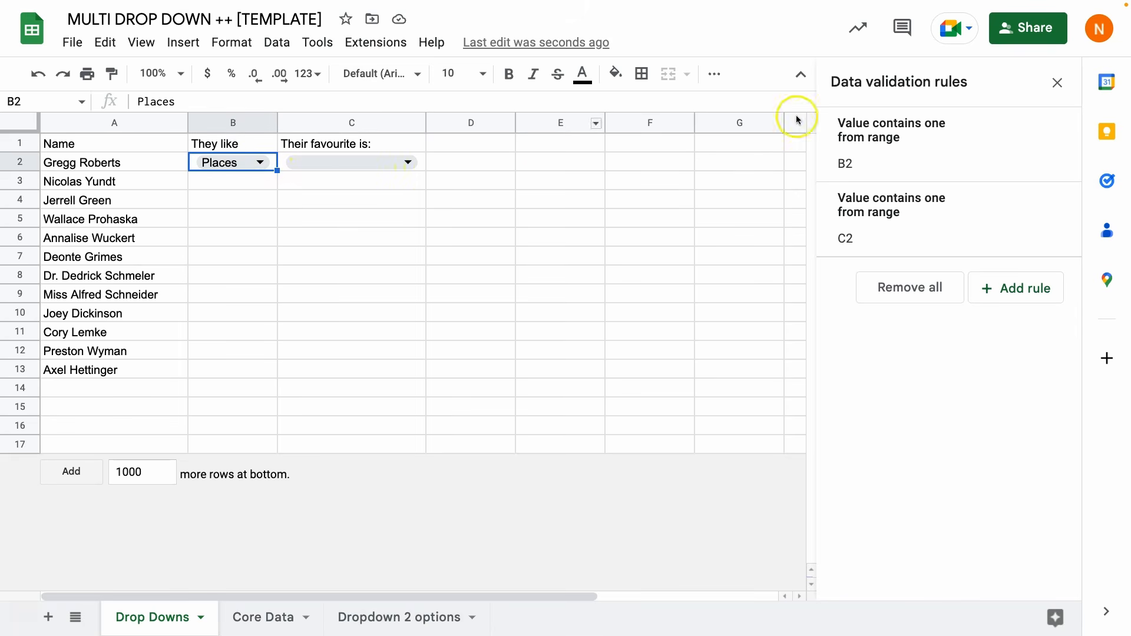
click(974, 147)
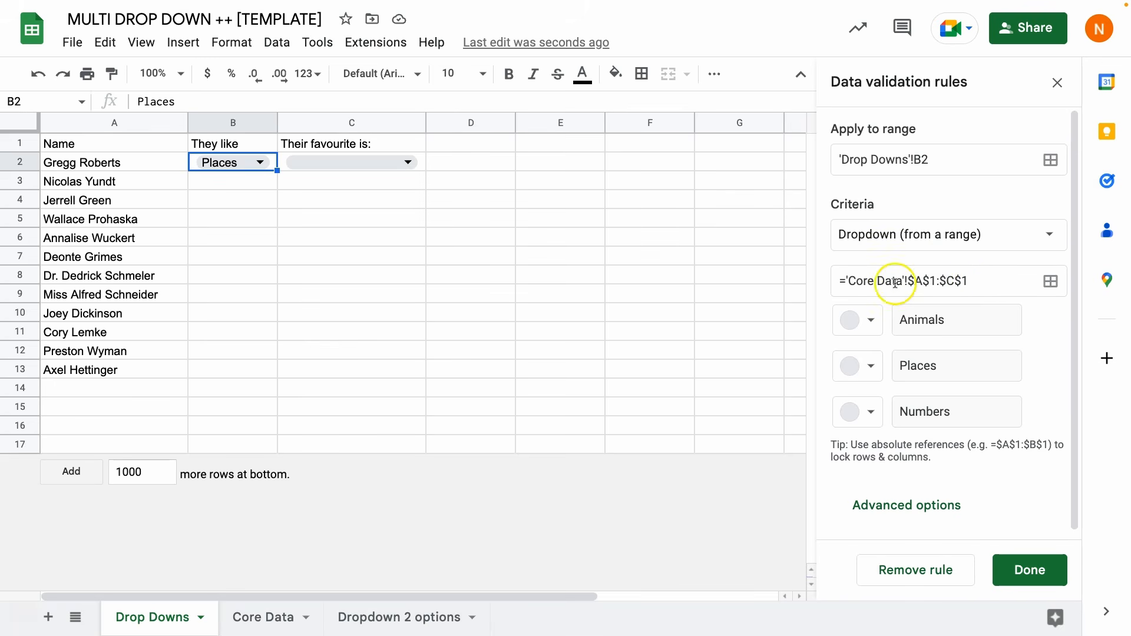
click(1031, 572)
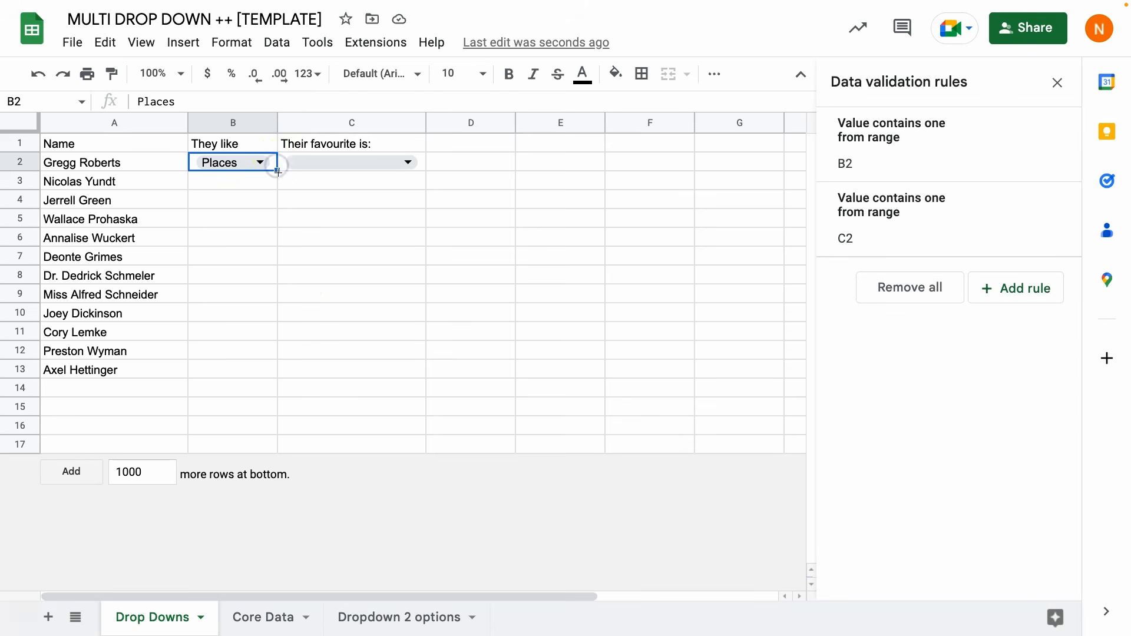
drag(277, 171, 261, 370)
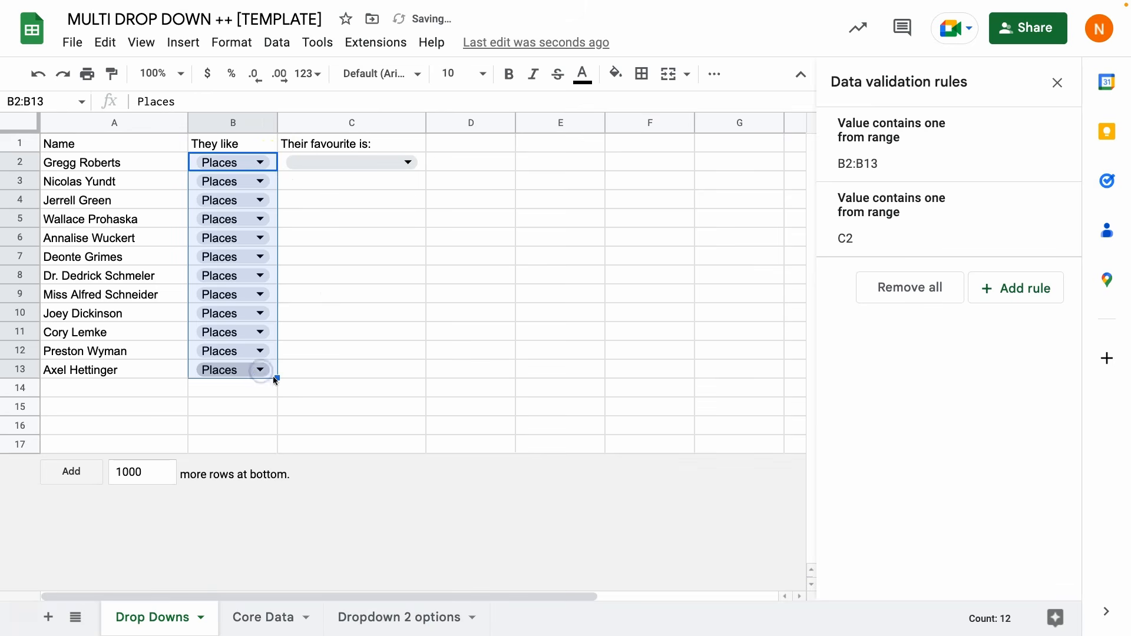
Look at the category headers in A1:C1 of the Core Data sheet and return to Drop Downs.
click(272, 617)
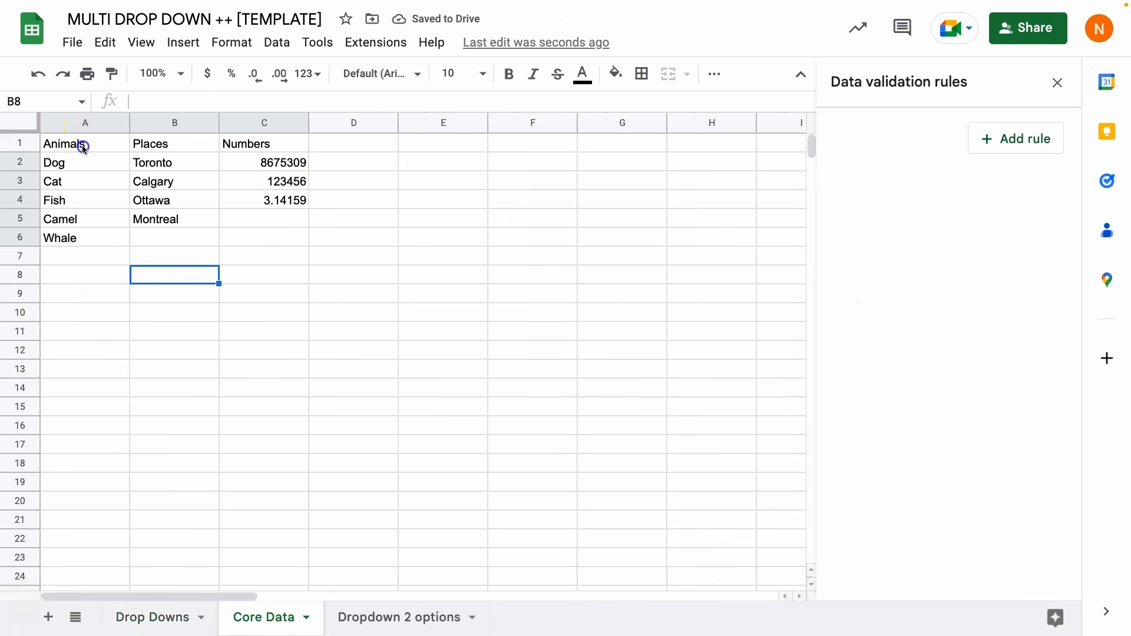
drag(82, 147, 266, 147)
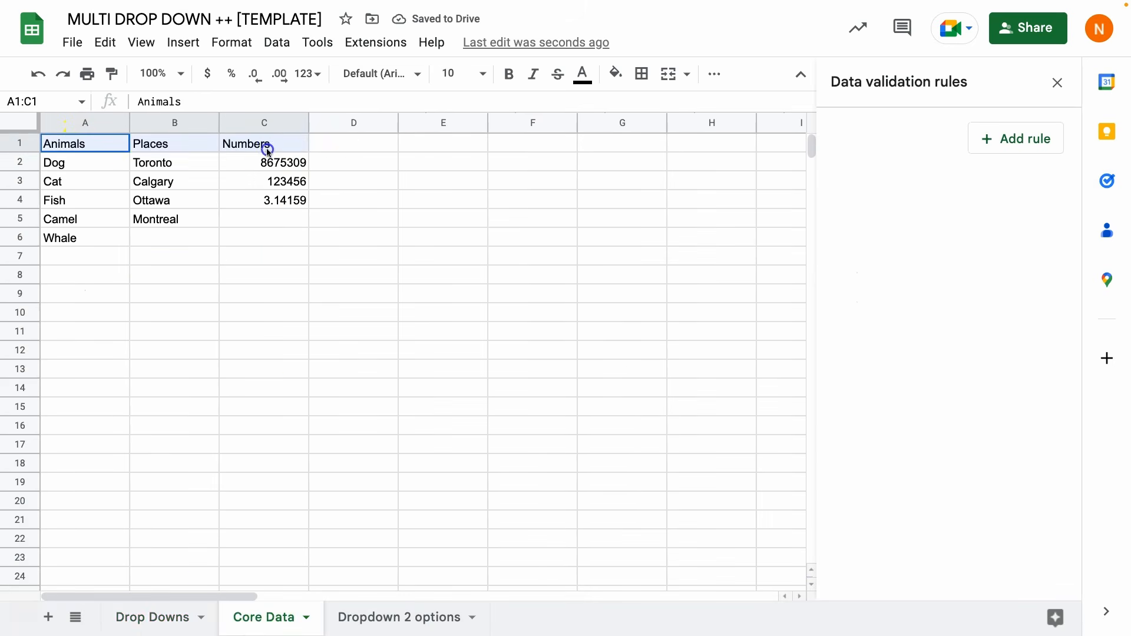
click(168, 625)
Clear the copied Places values from B3:B13, keeping the dropdowns.
click(305, 402)
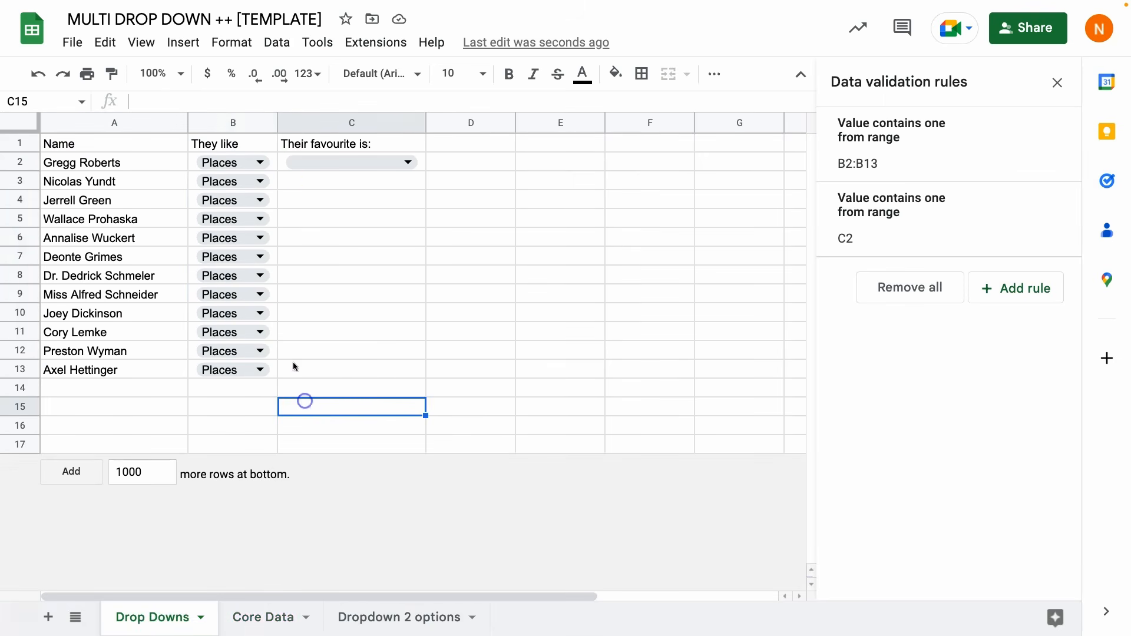
drag(274, 183, 273, 371)
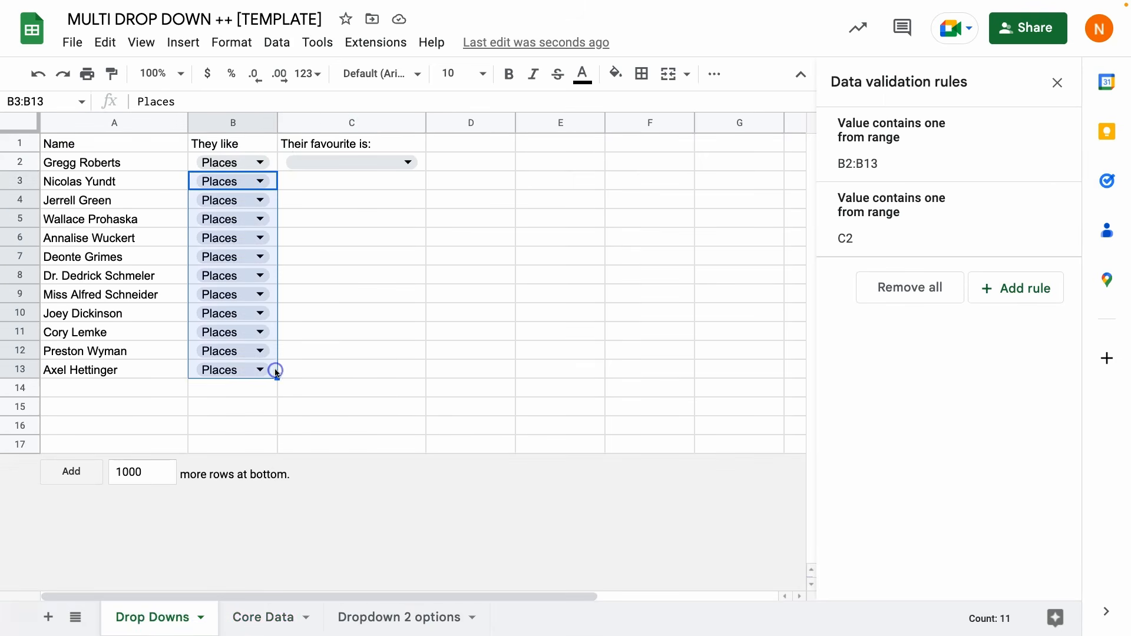
key(Delete)
click(409, 277)
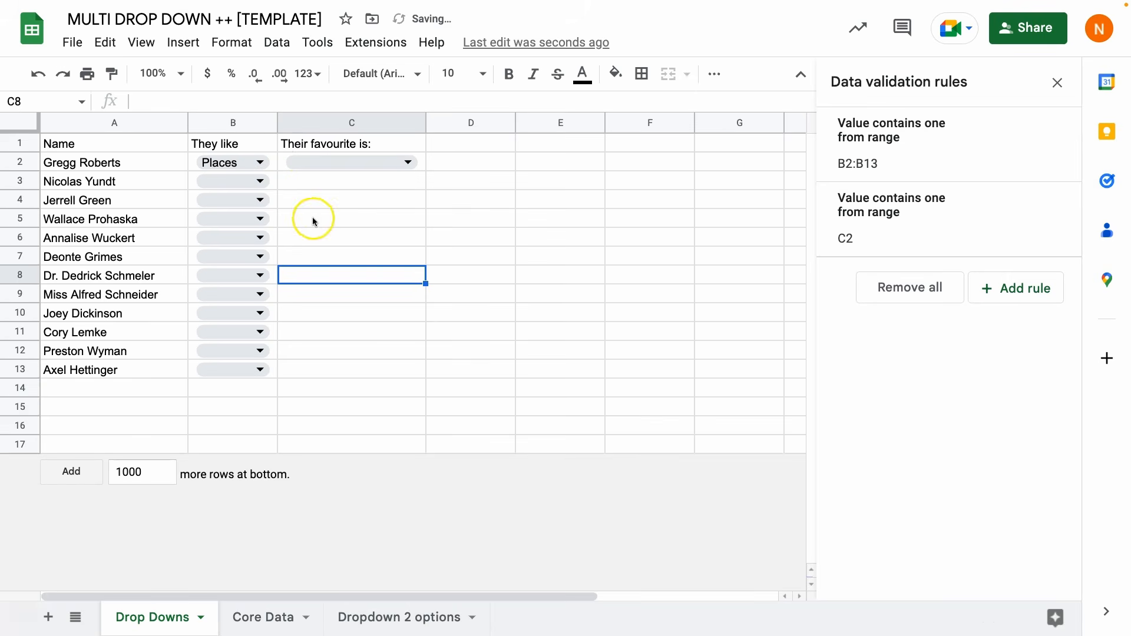
click(275, 187)
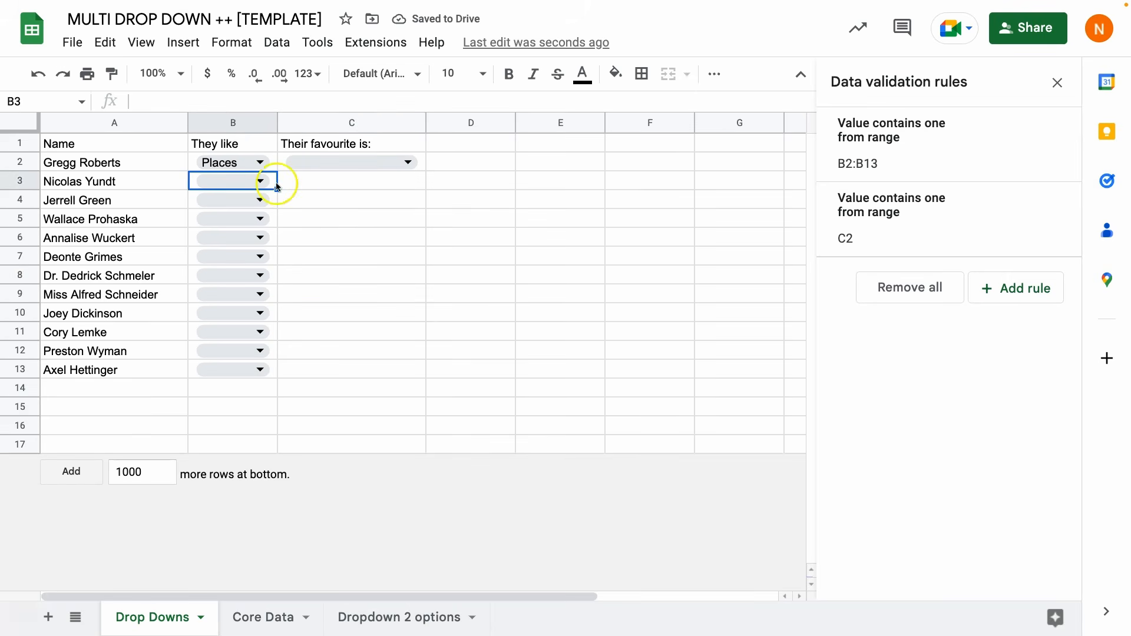
Change the source range in C2's dropdown rule to ='Dropdown 2 options'!$C2:2 and save the rule.
click(423, 163)
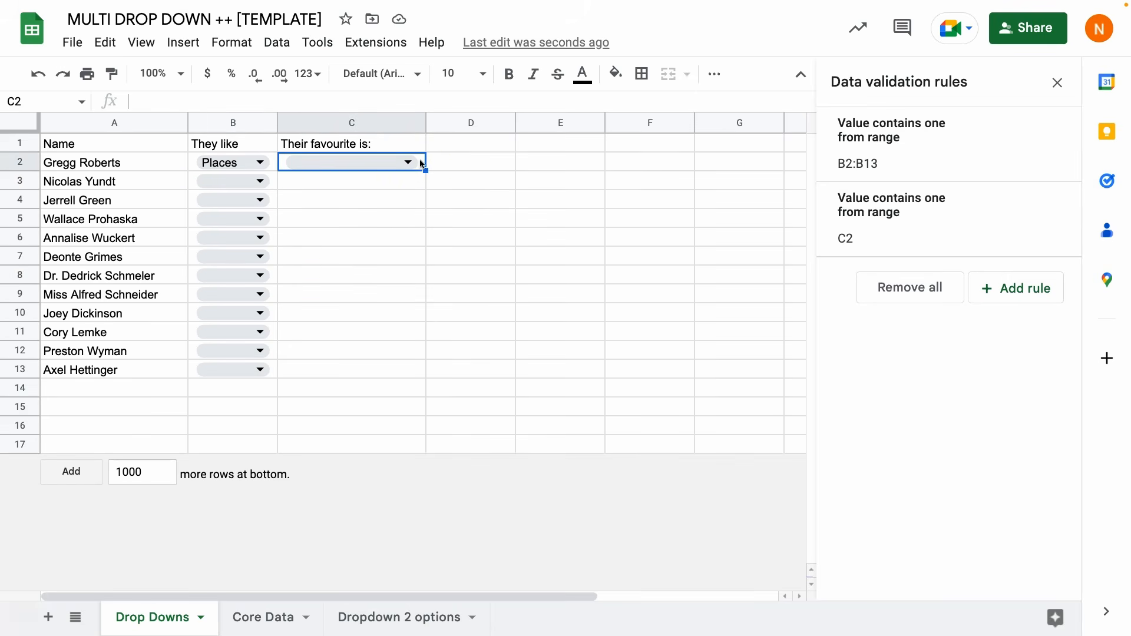
click(392, 165)
click(922, 212)
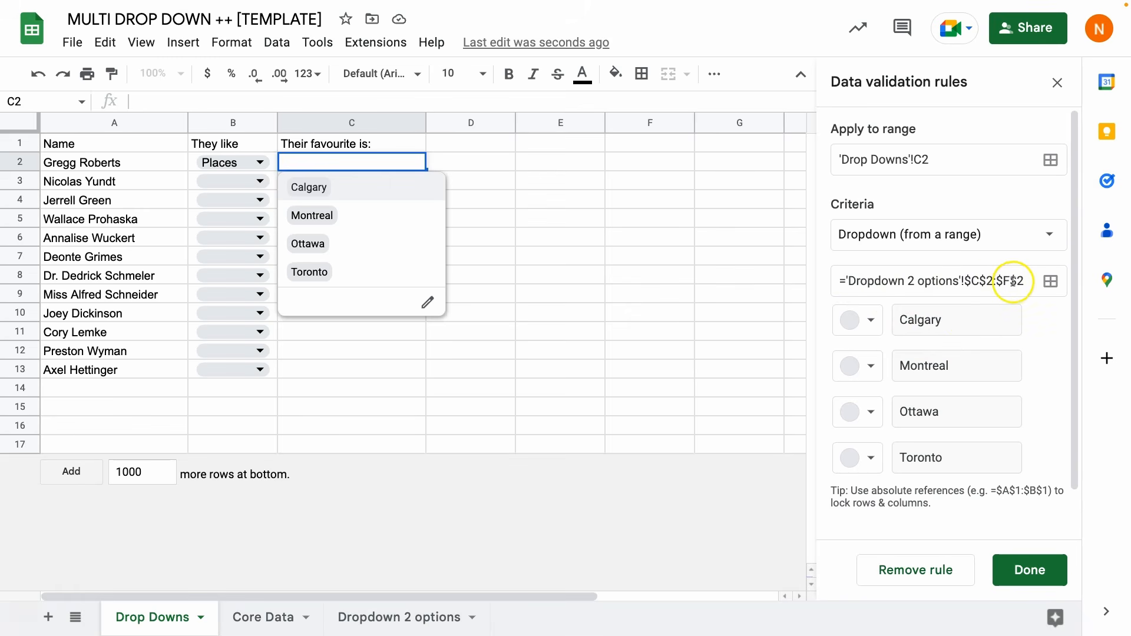
click(980, 282)
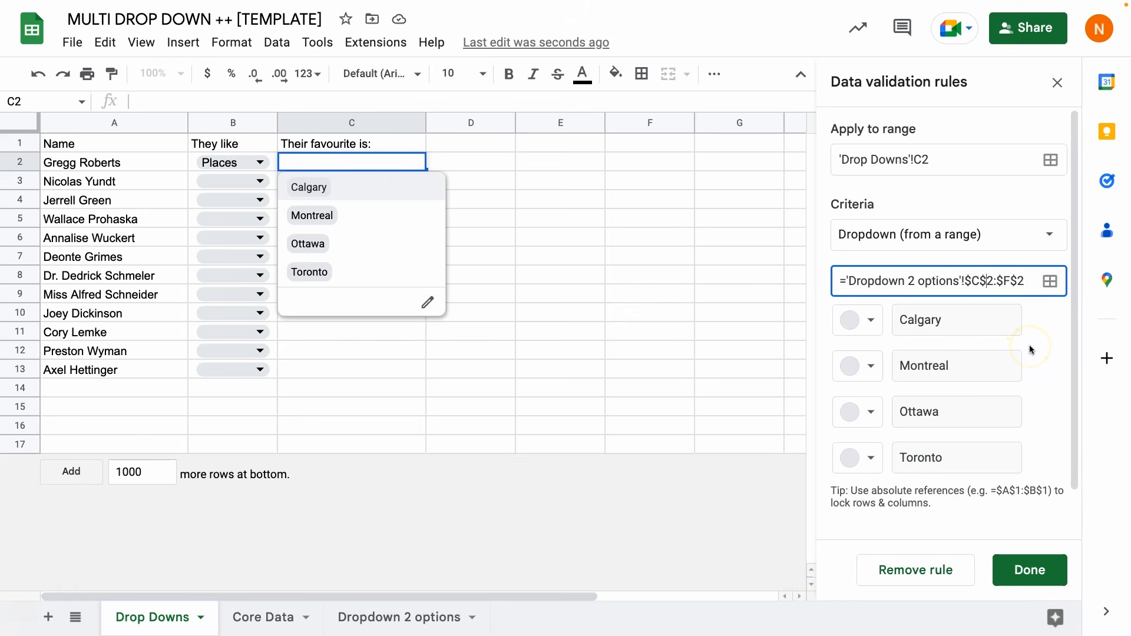
key(BackSpace)
click(983, 281)
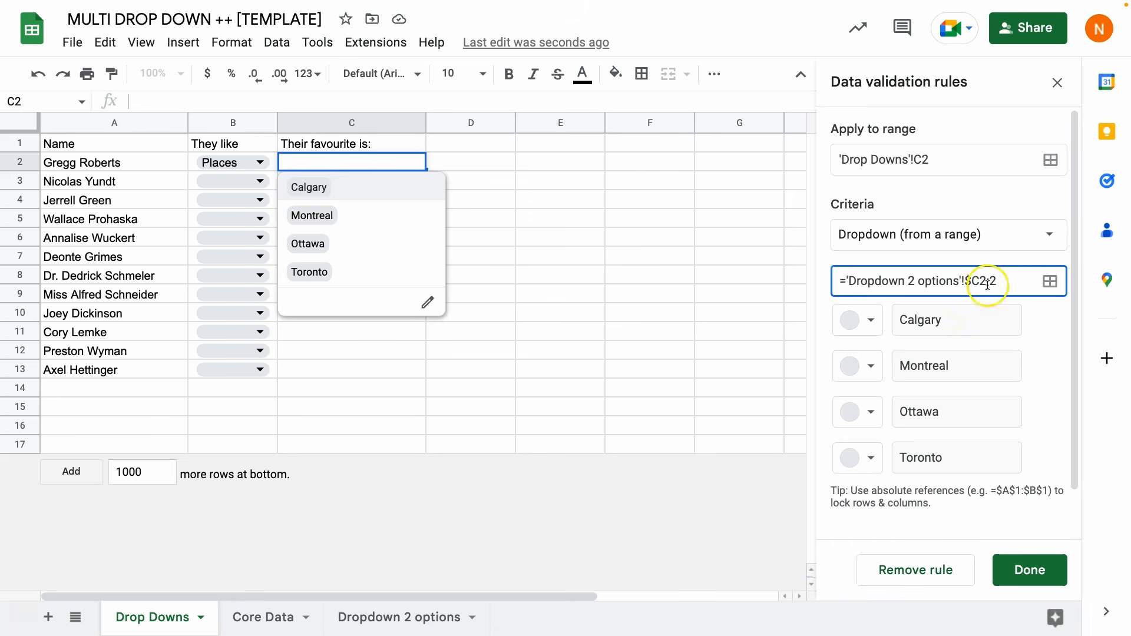
click(1040, 579)
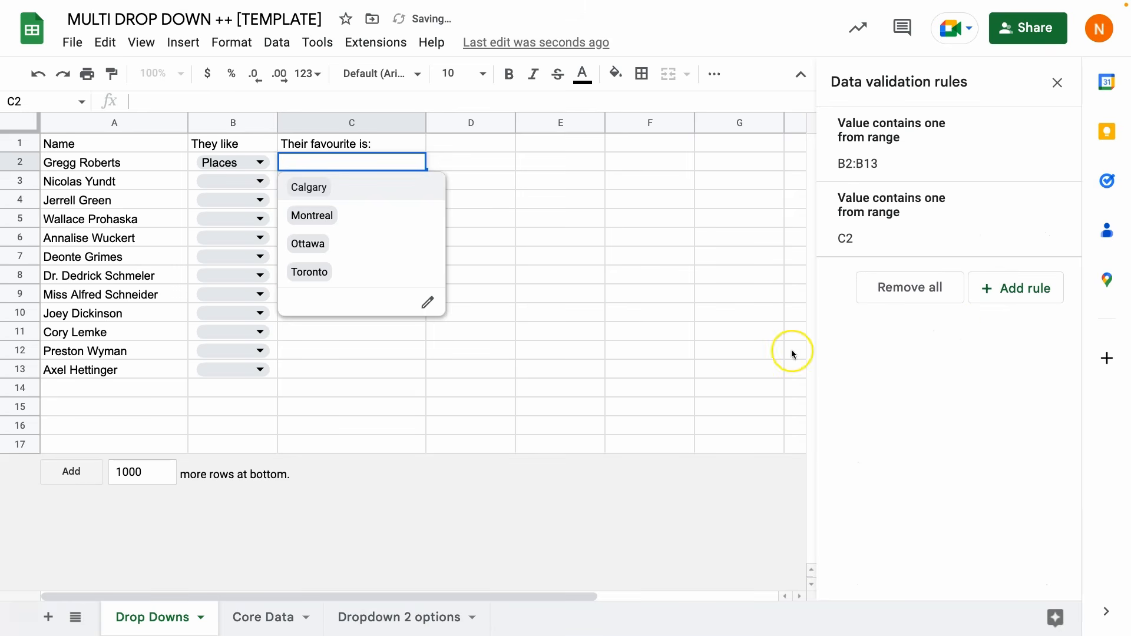
click(581, 318)
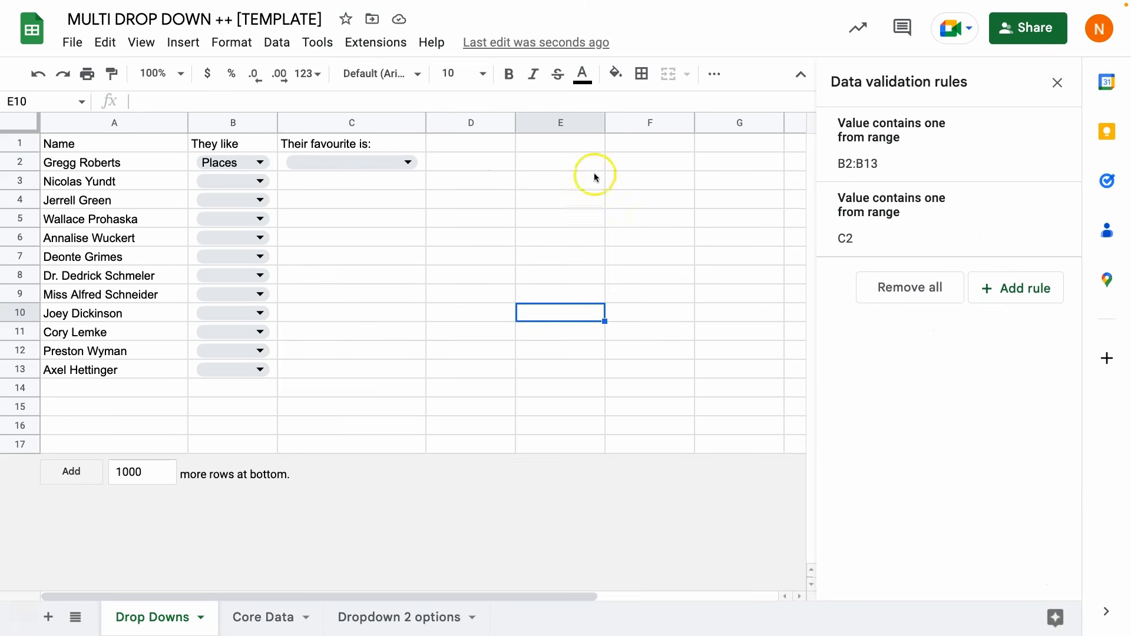
Check row 2's listed options and its category cell on the Dropdown 2 options sheet.
click(368, 625)
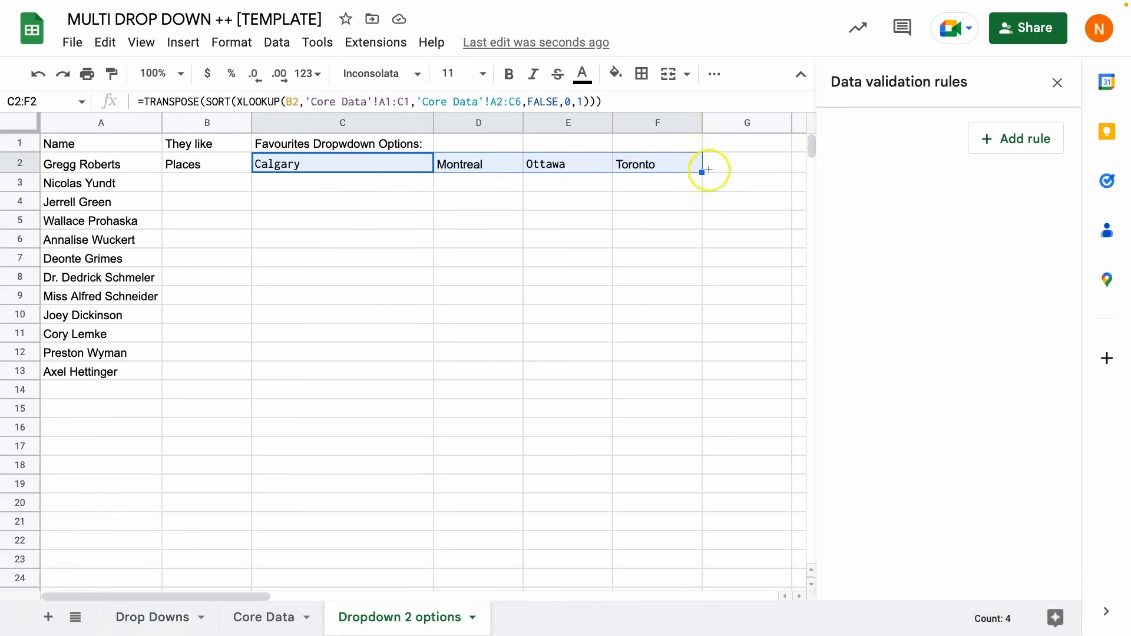
click(747, 165)
click(188, 163)
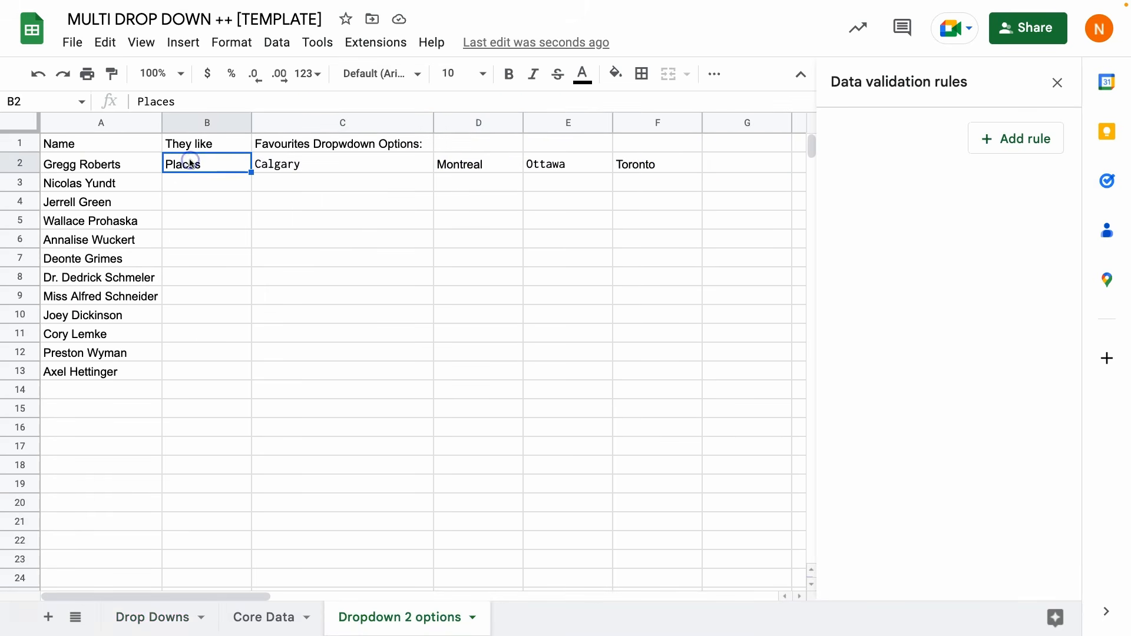
Add a test name in A14 of the Drop Downs sheet and check A14 on the Dropdown 2 options sheet.
click(163, 617)
click(74, 386)
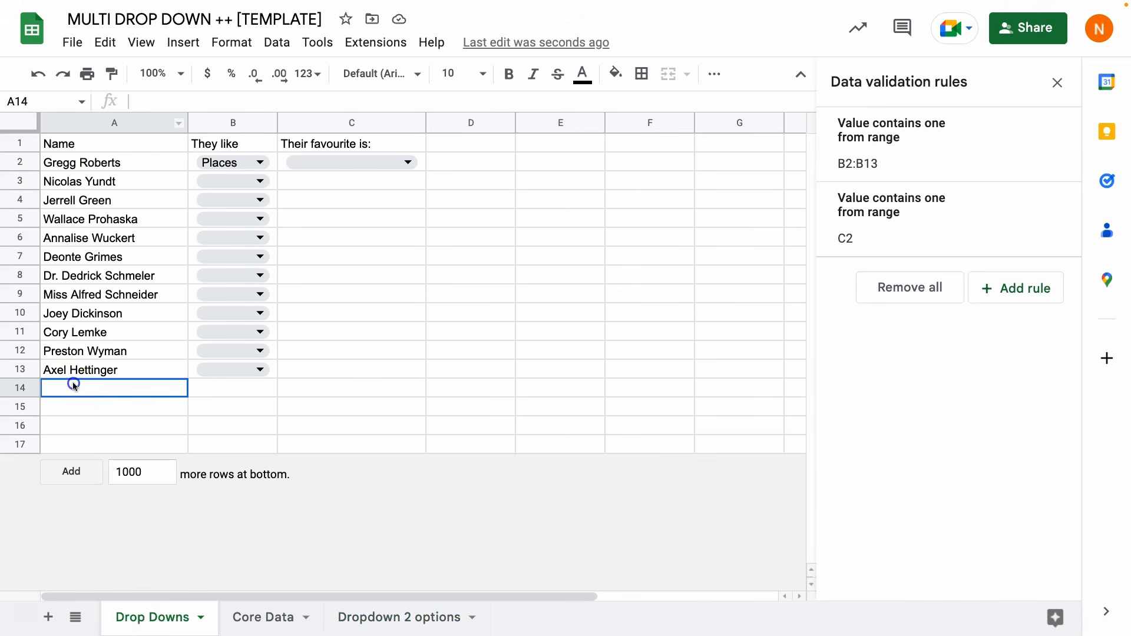
text(Nathan)
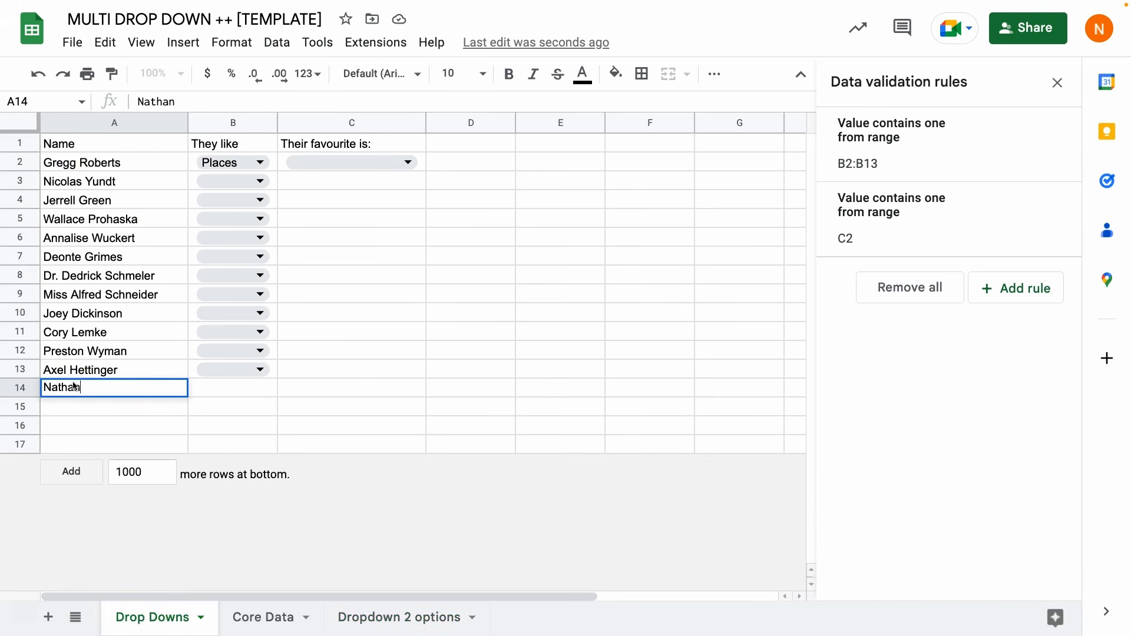
click(116, 422)
click(395, 618)
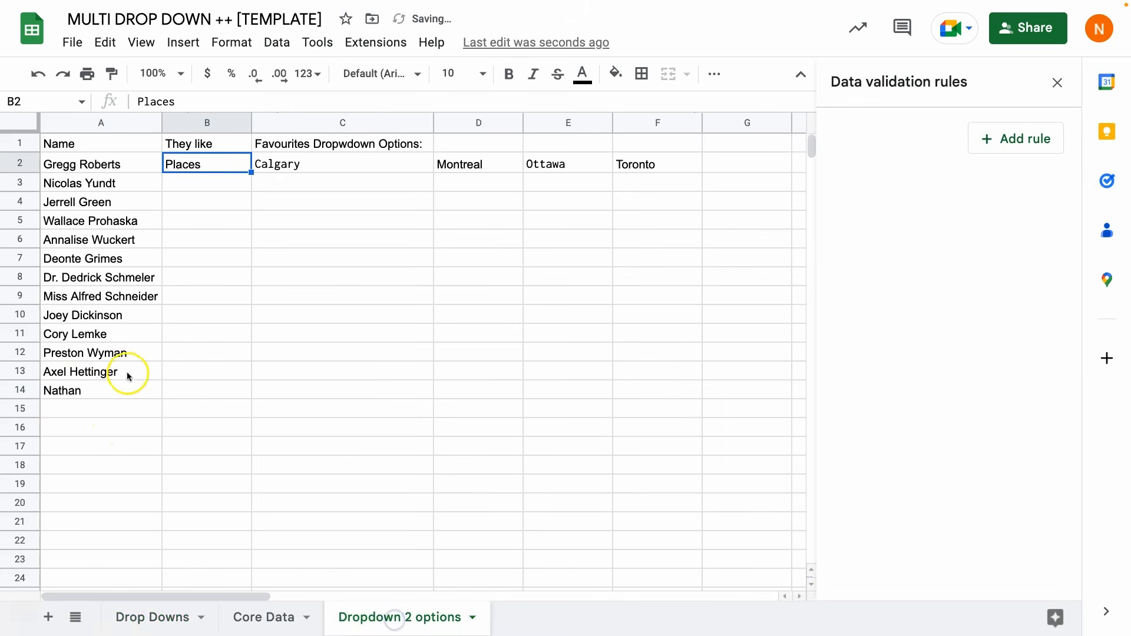
click(85, 394)
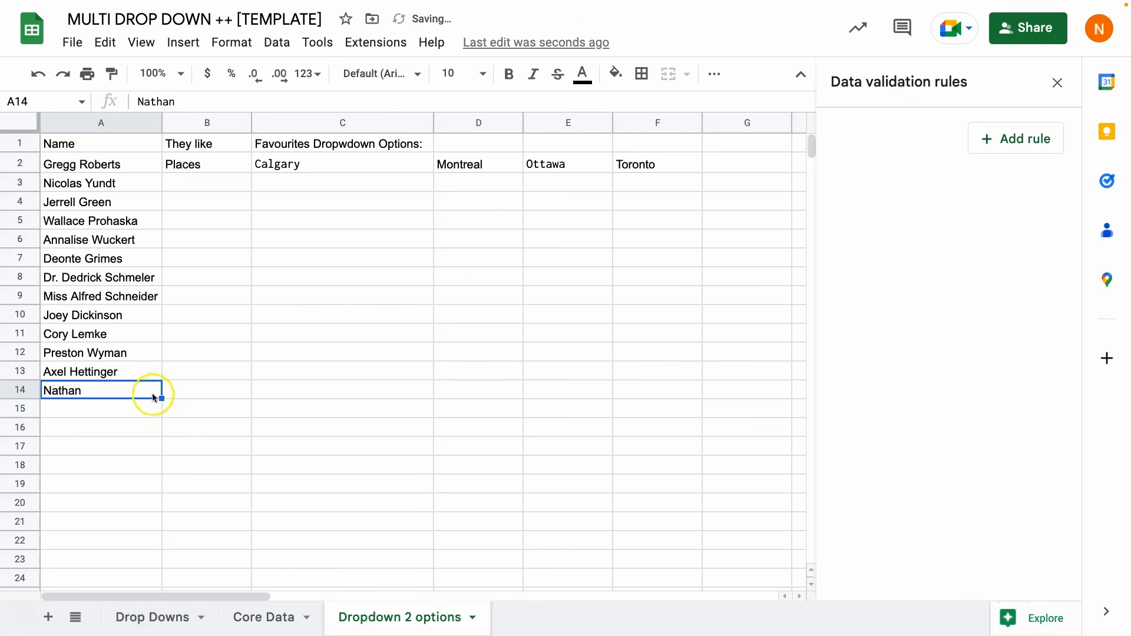
click(132, 391)
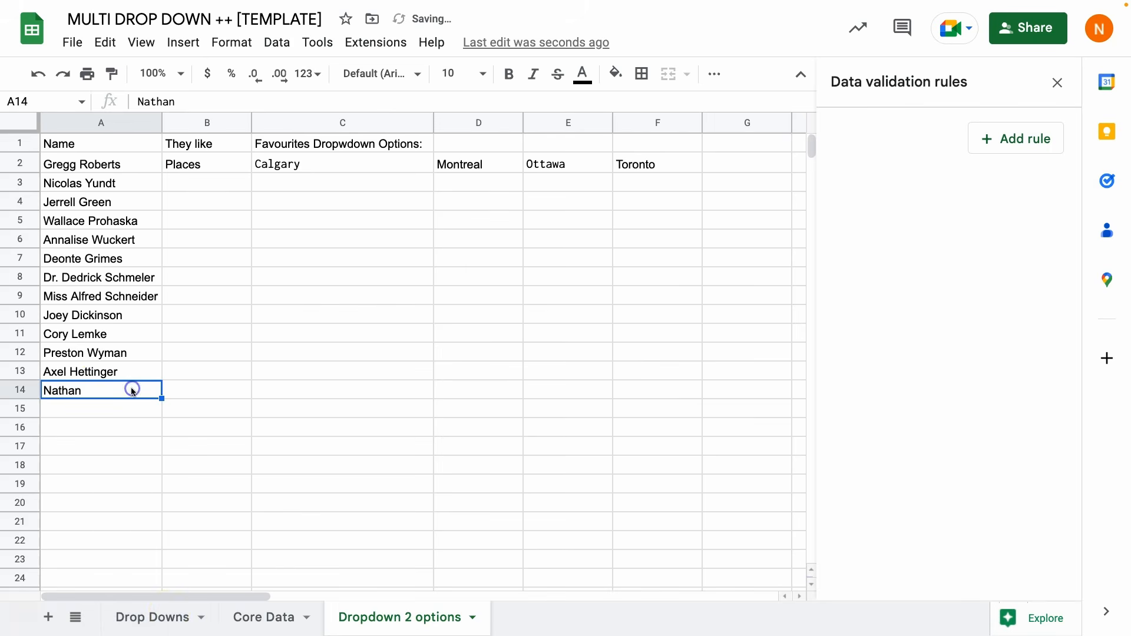
Delete the test name from A14 on the Drop Downs sheet.
click(151, 617)
click(86, 393)
key(Delete)
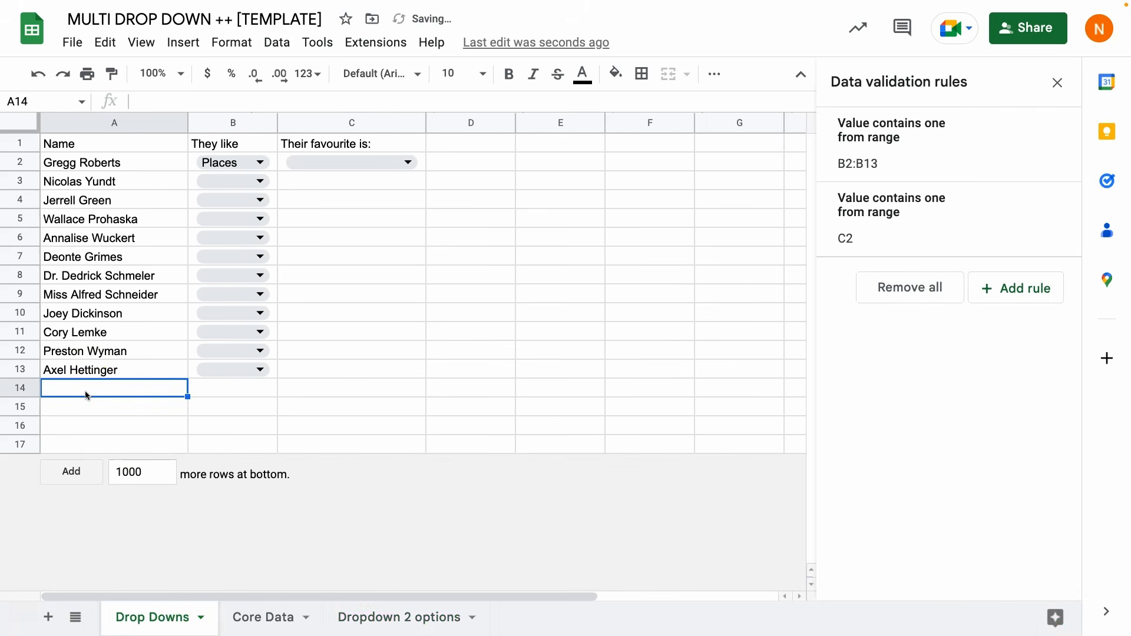
Set the They like dropdowns on the Drop Downs sheet to Numbers in B3 and Animals in B4.
click(369, 617)
click(217, 182)
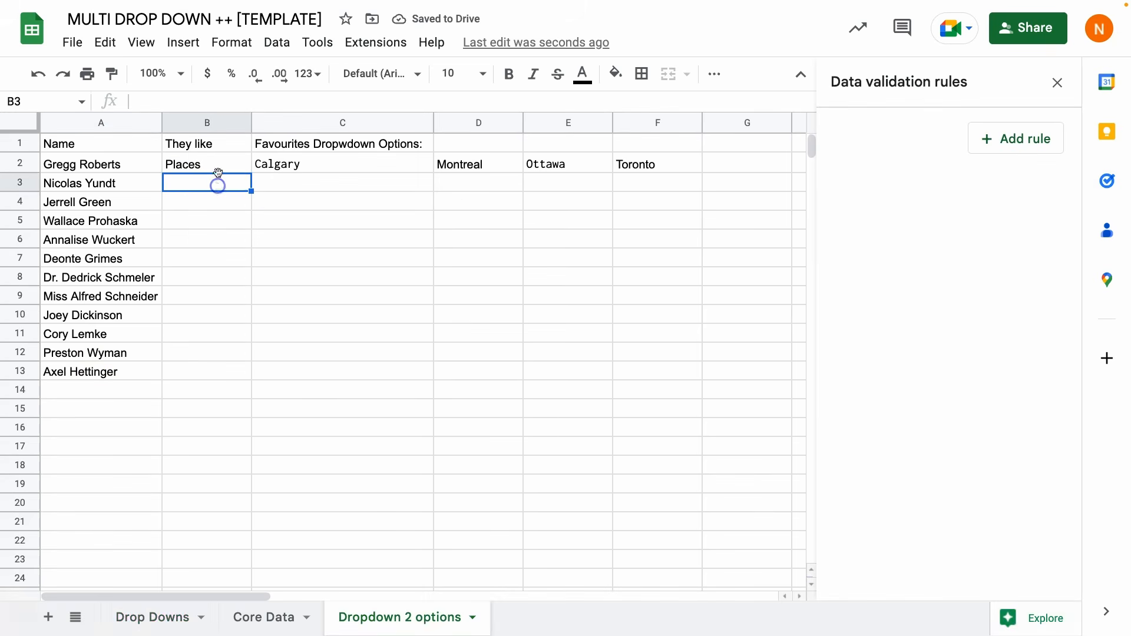
click(219, 169)
click(151, 619)
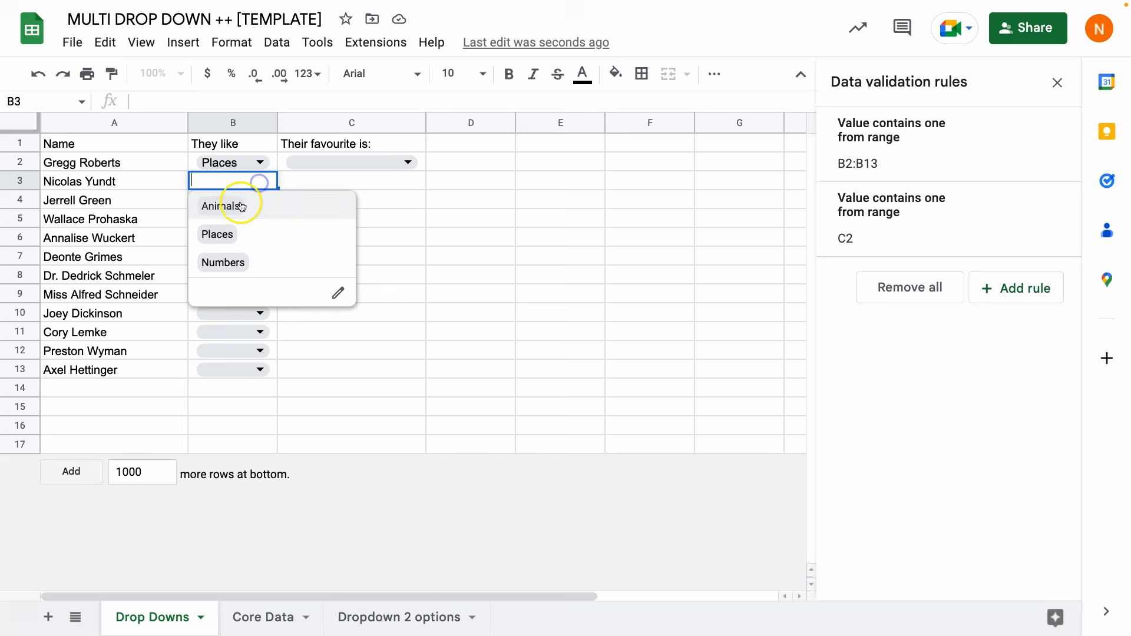
click(229, 260)
click(260, 200)
click(241, 239)
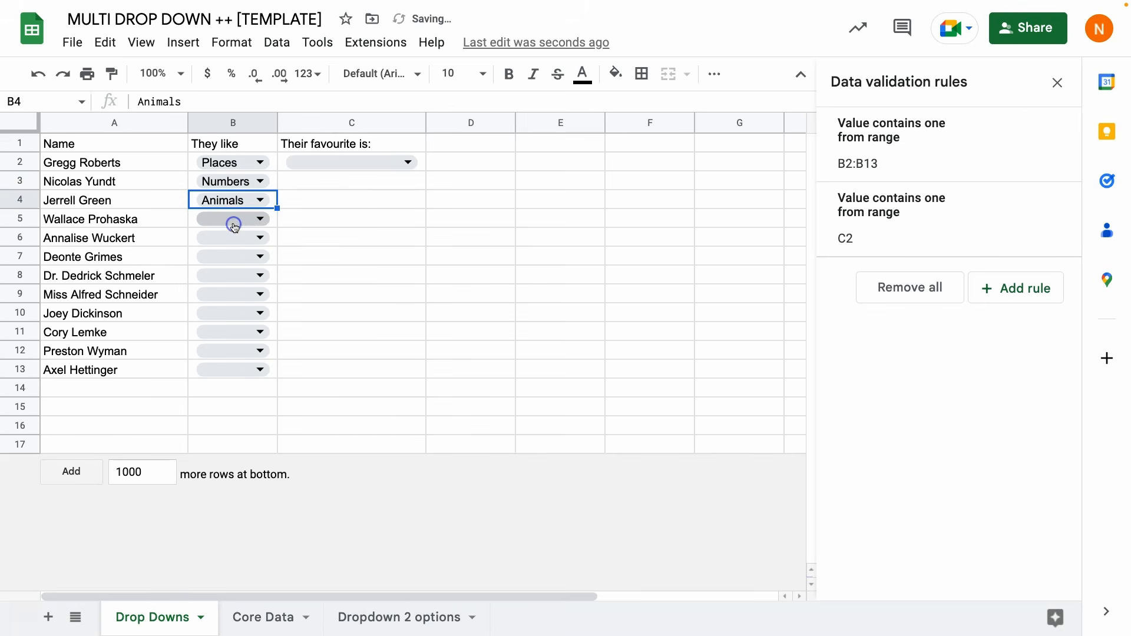
Compare the categories in column B of Dropdown 2 options with the cell reference in C2's formula.
click(375, 614)
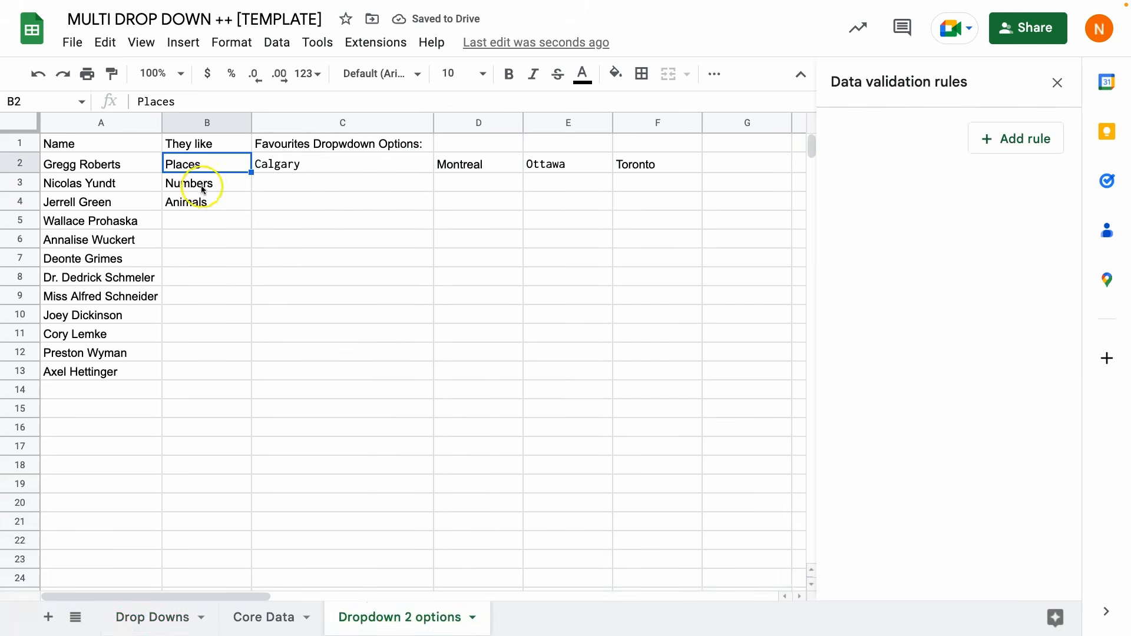
click(321, 168)
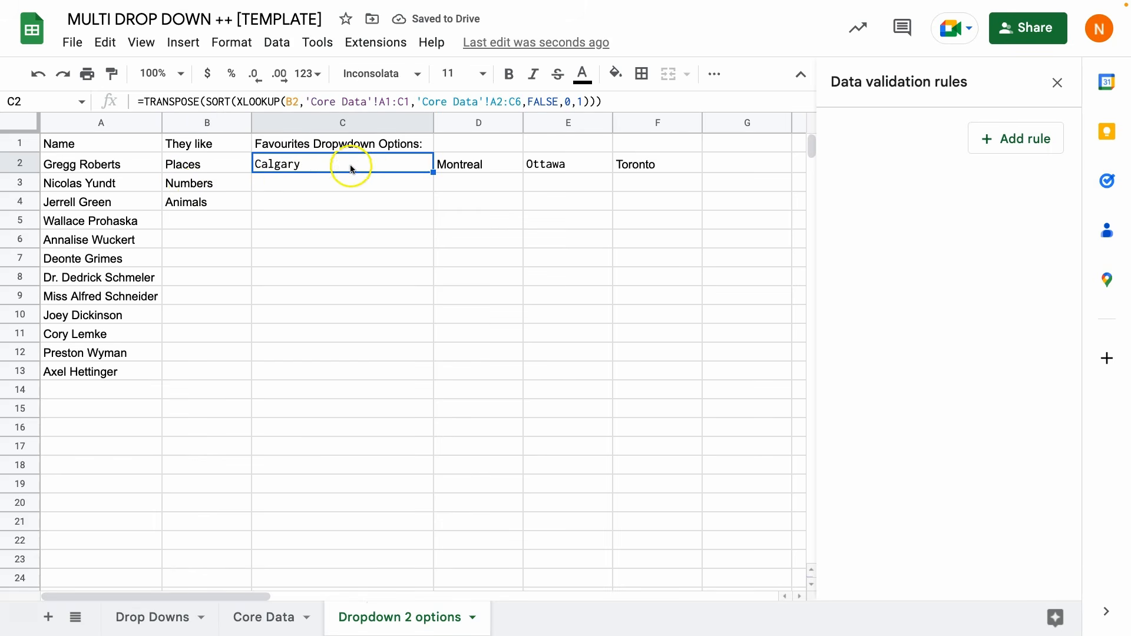
click(242, 168)
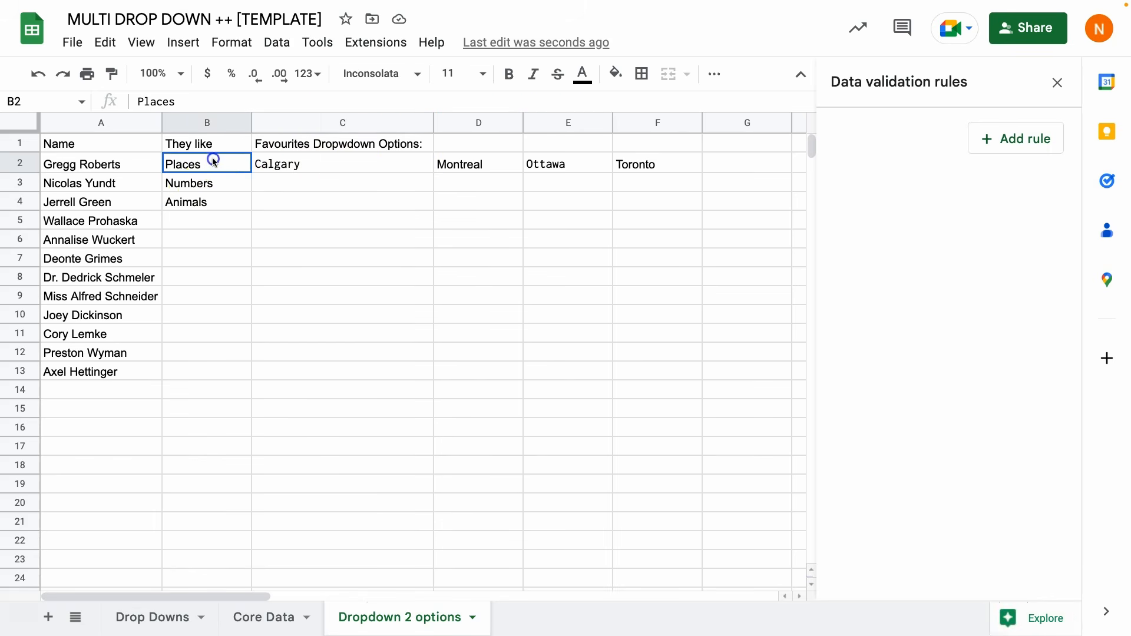
click(347, 157)
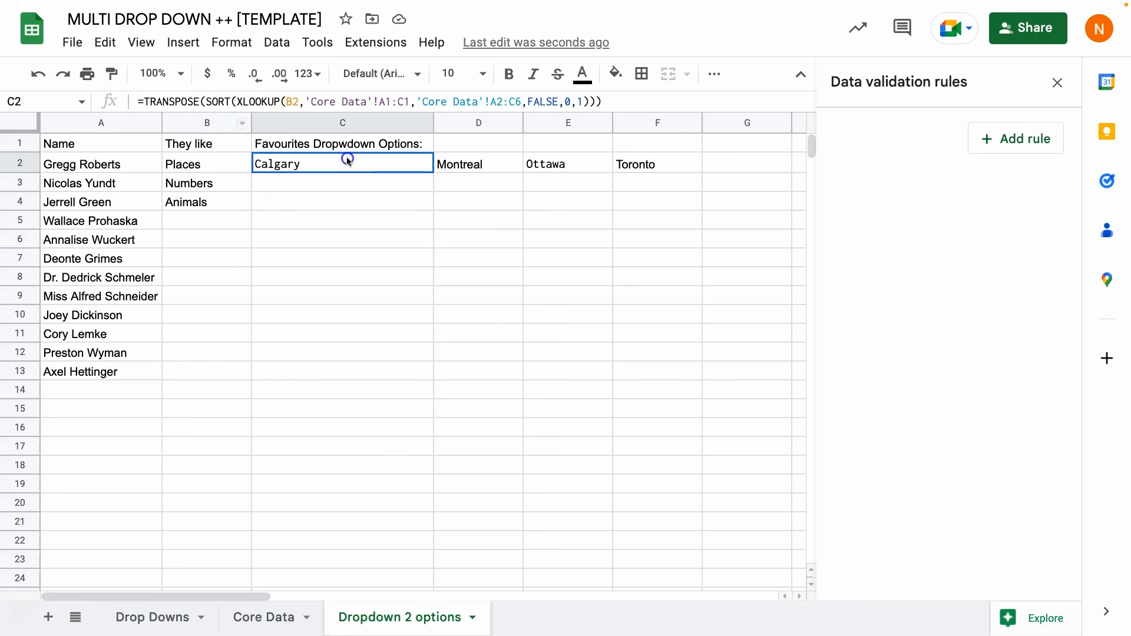
In C2's XLOOKUP on Dropdown 2 options, lock the search key as $B2 and the lookup range as 'Core Data'!$A$1:$C$1.
click(293, 102)
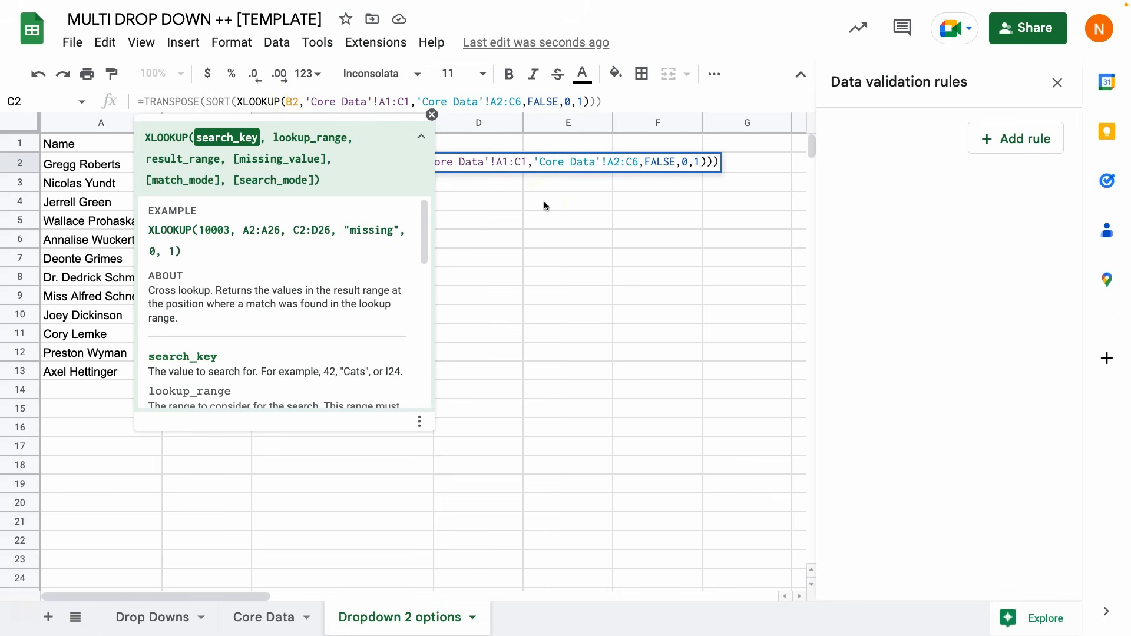
key(F4)
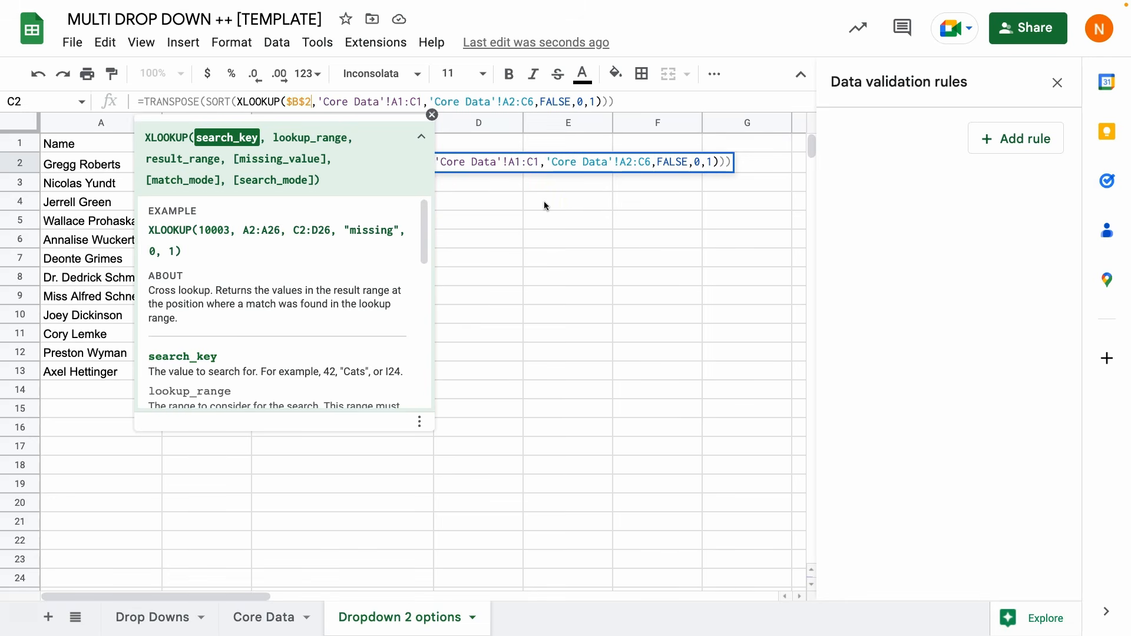
key(F4)
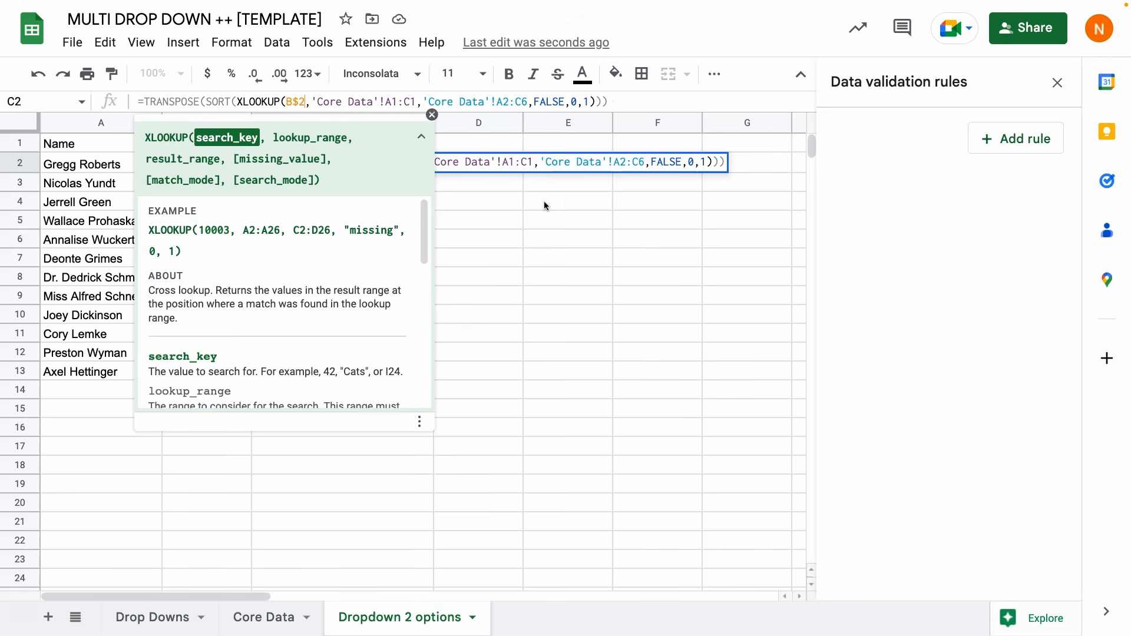
key(F4)
click(297, 102)
click(293, 104)
click(301, 104)
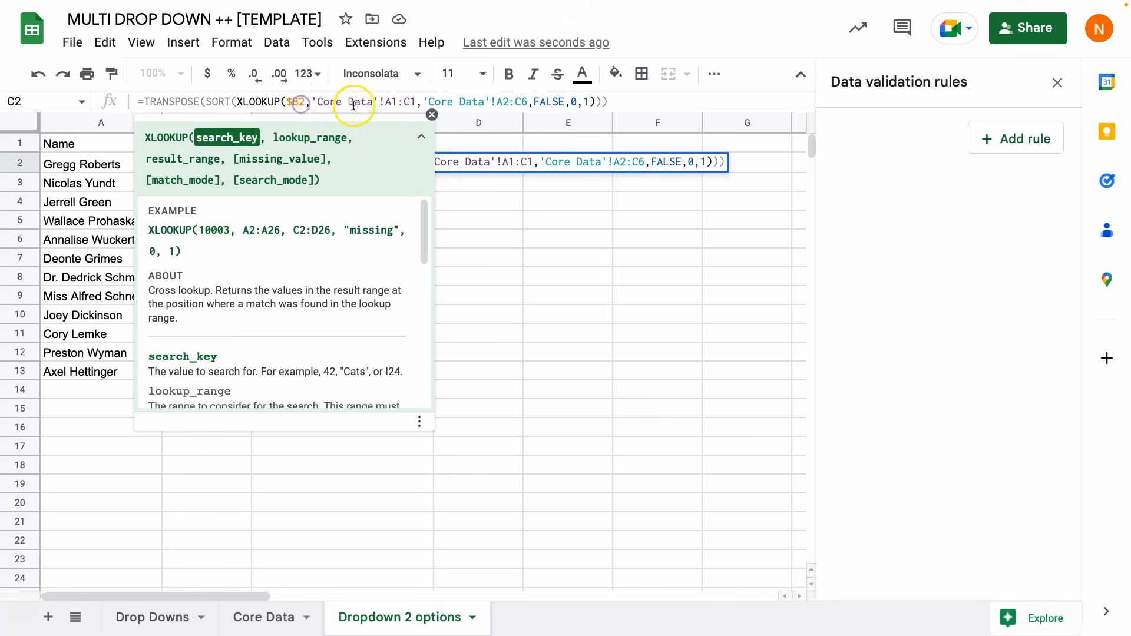
click(392, 103)
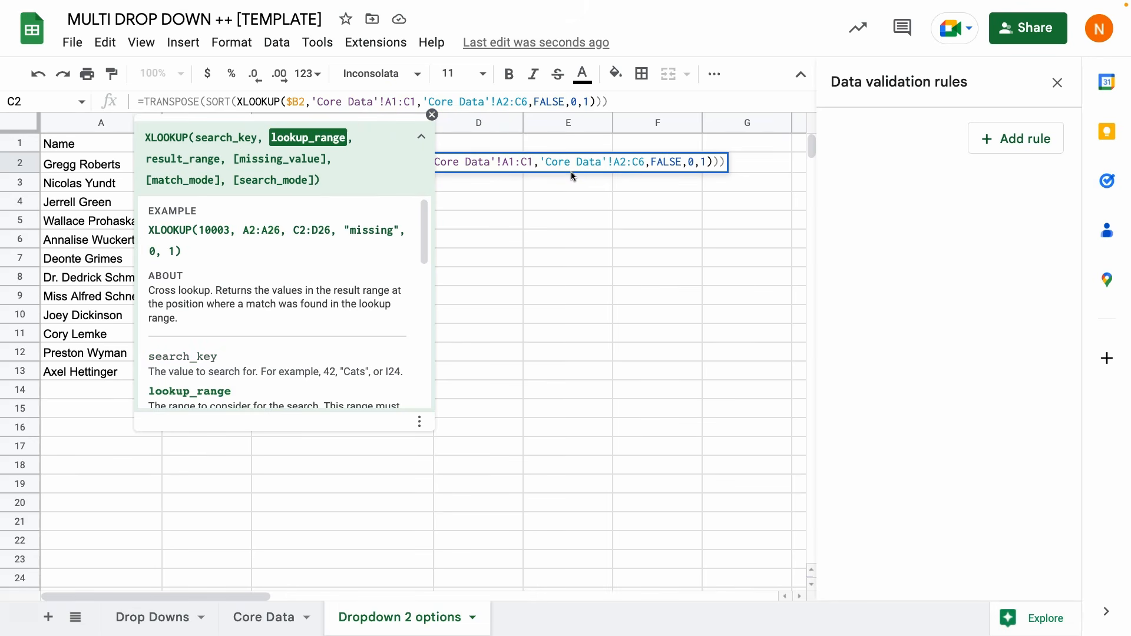
key(F4)
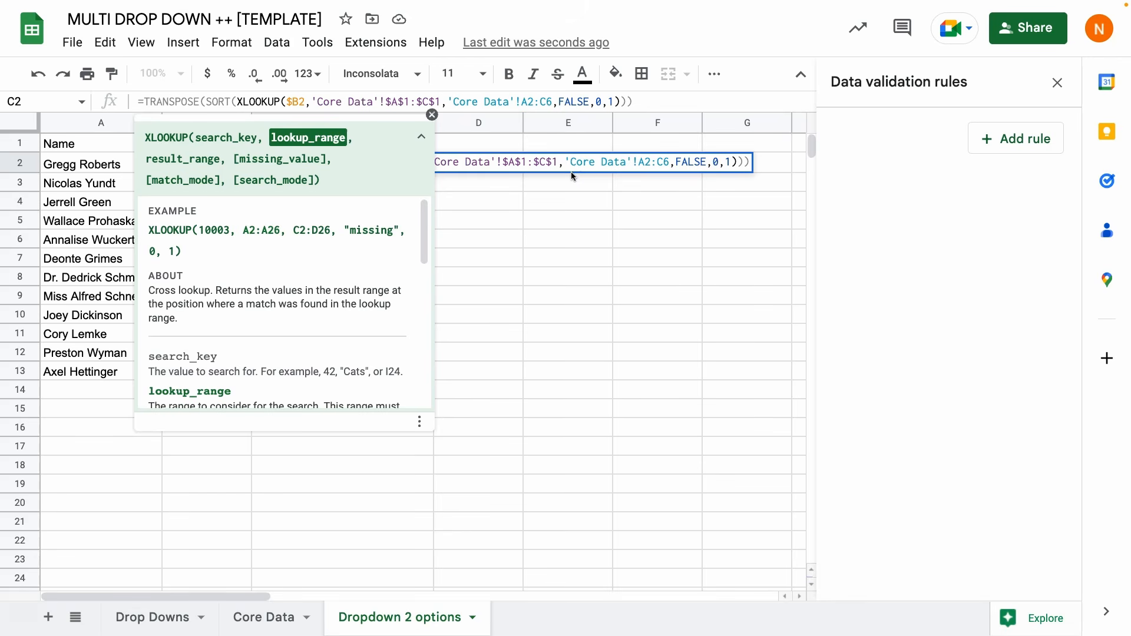
In C2's XLOOKUP on Dropdown 2 options, set the result range to 'Core Data'!$A$2:$C and autofill the formula down through C13.
click(518, 104)
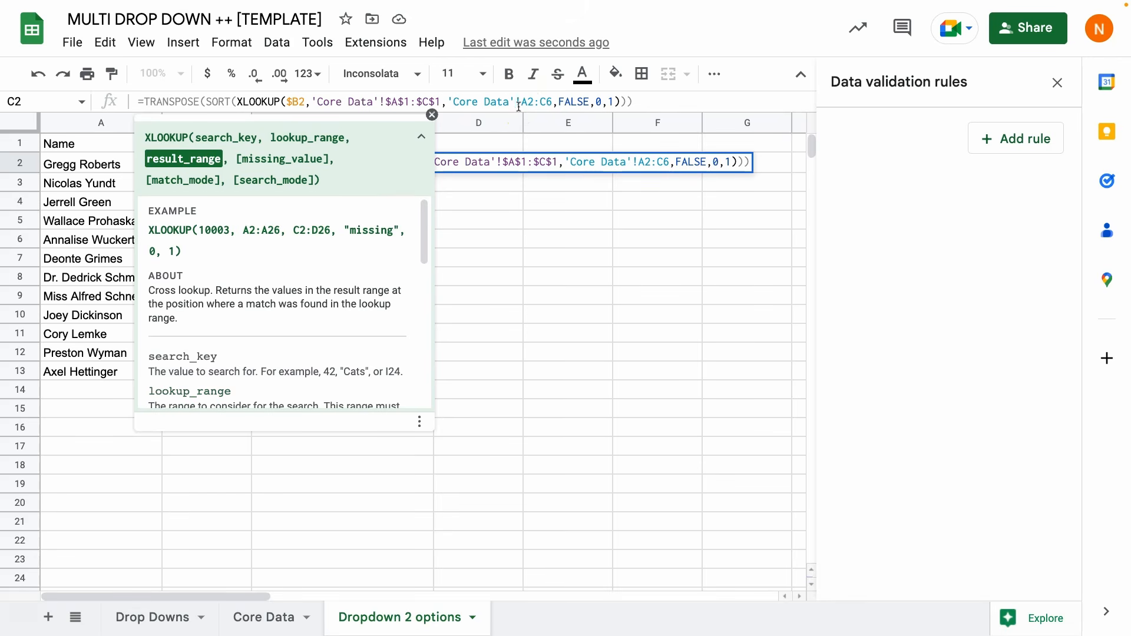
click(537, 101)
drag(522, 103, 535, 105)
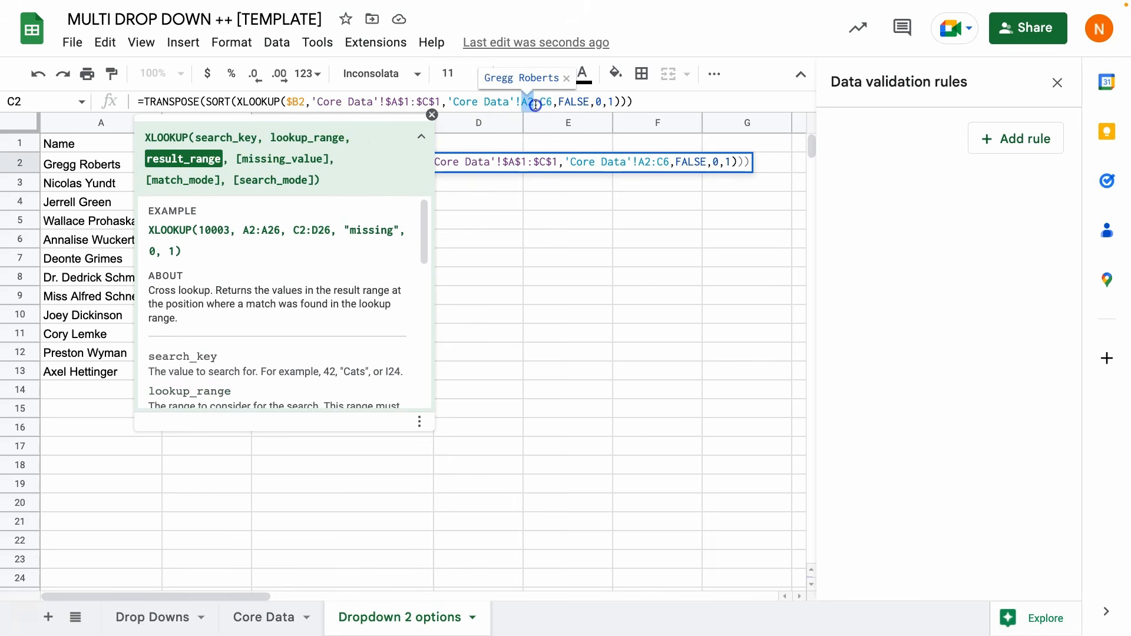
click(266, 616)
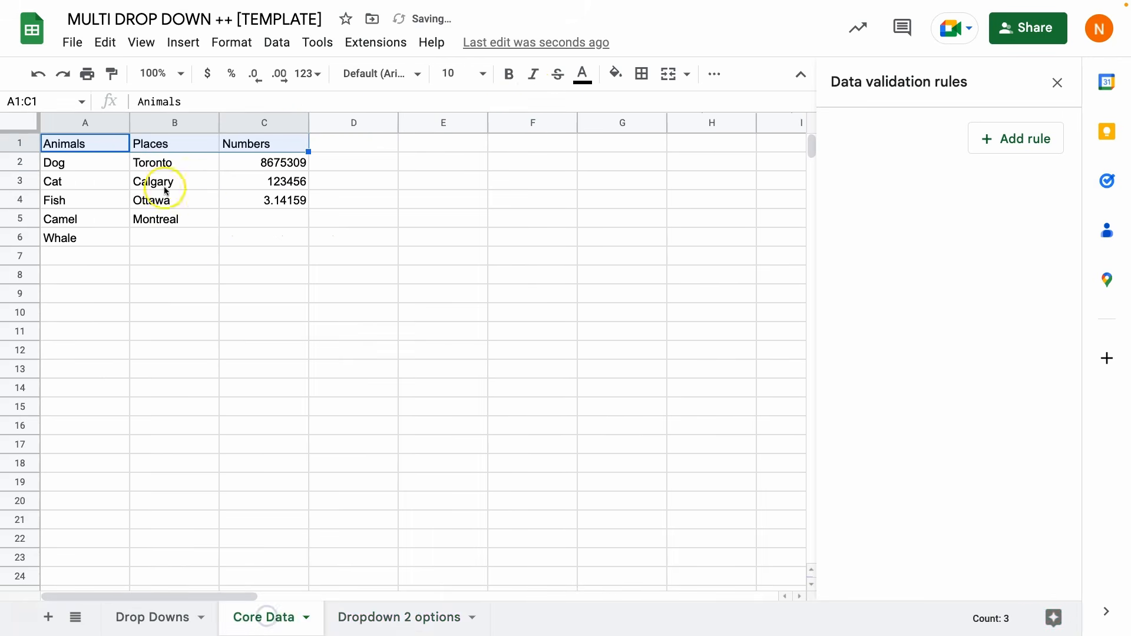
click(84, 144)
click(84, 162)
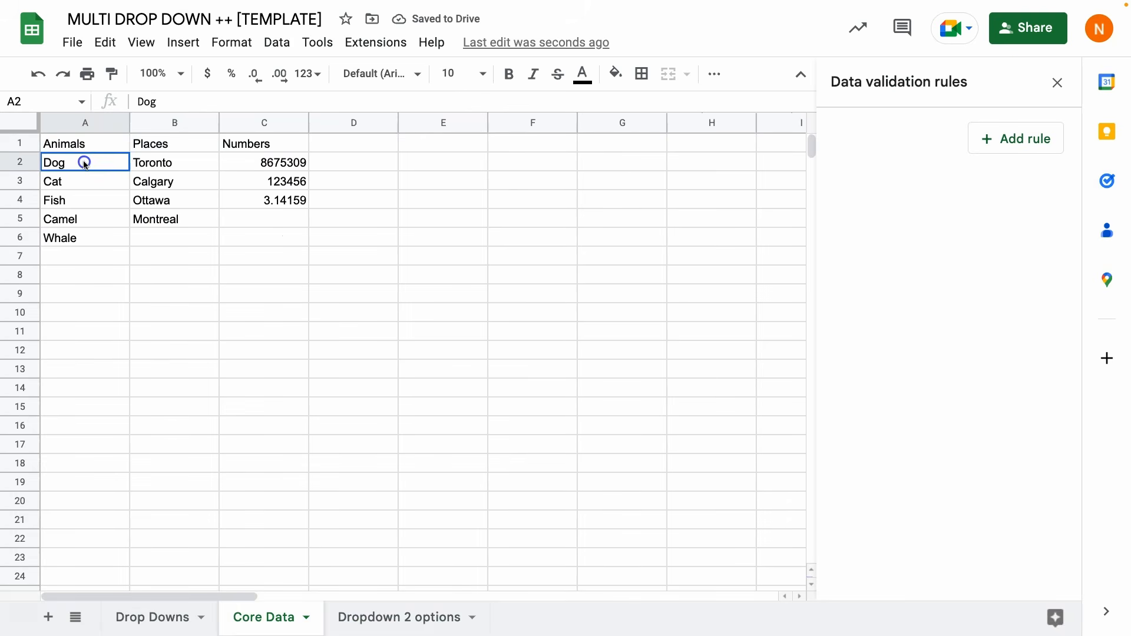
drag(85, 164, 301, 567)
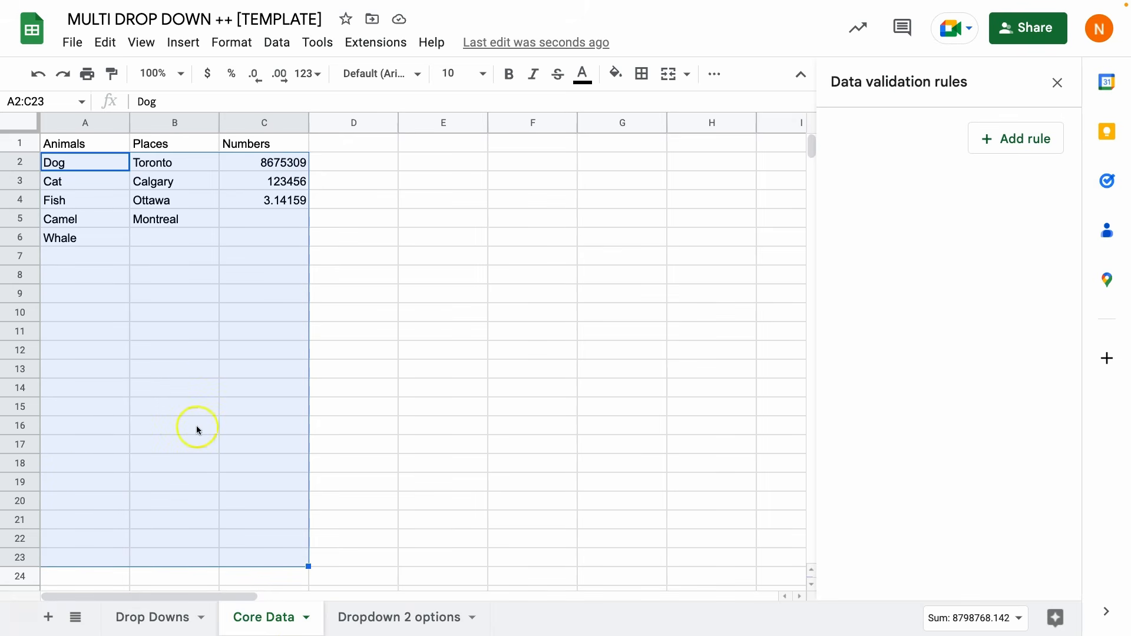
click(394, 616)
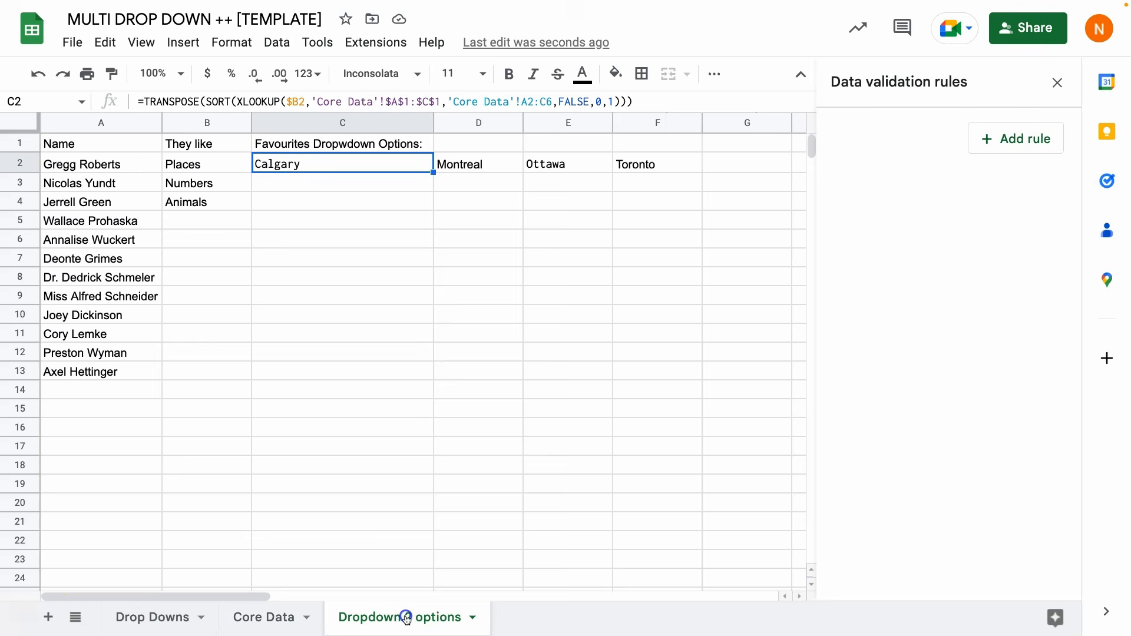
click(553, 102)
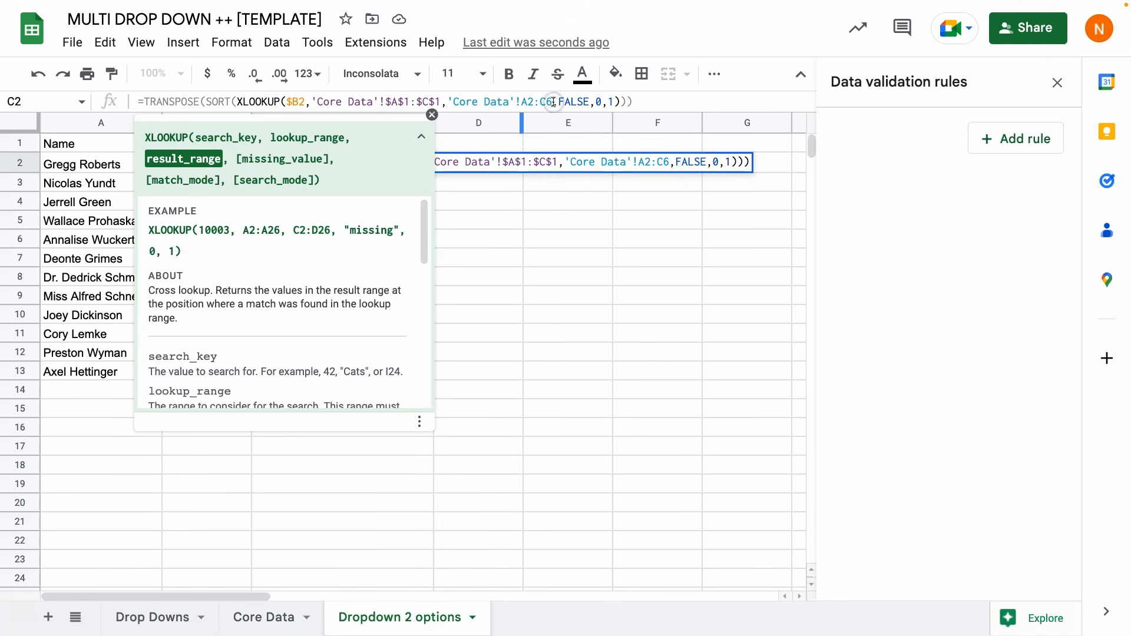
key(BackSpace)
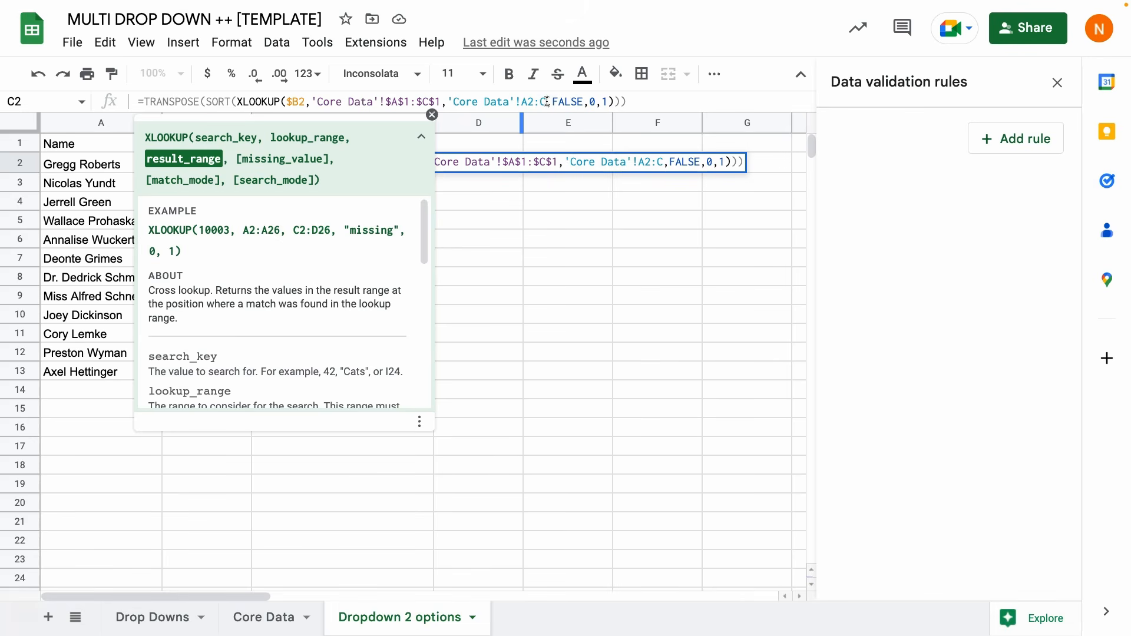
key(F4)
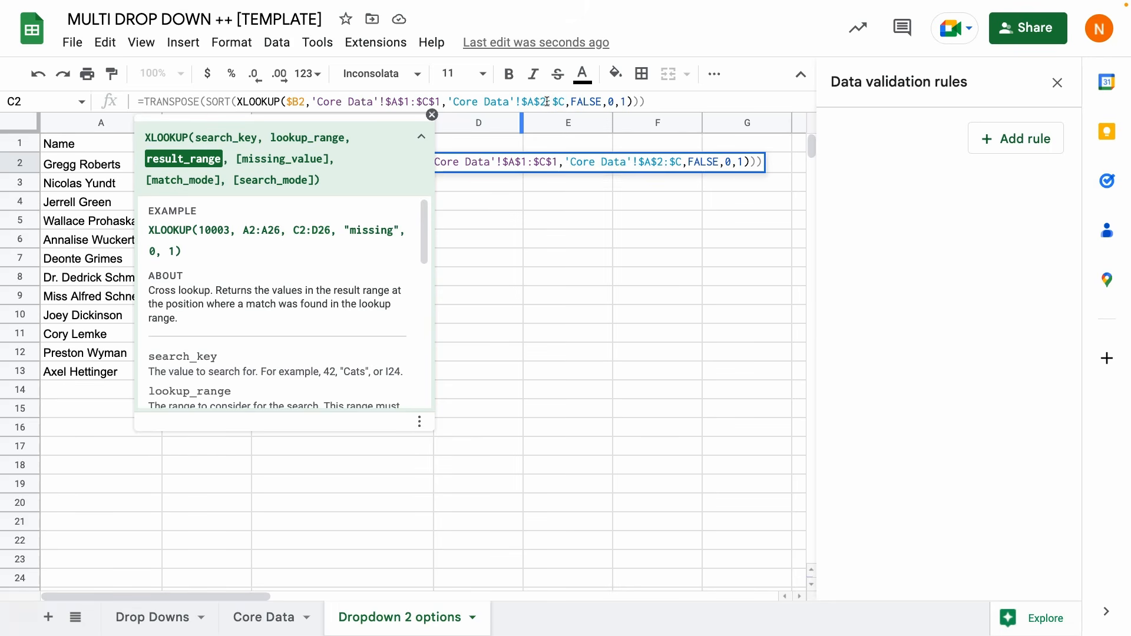
key(Return)
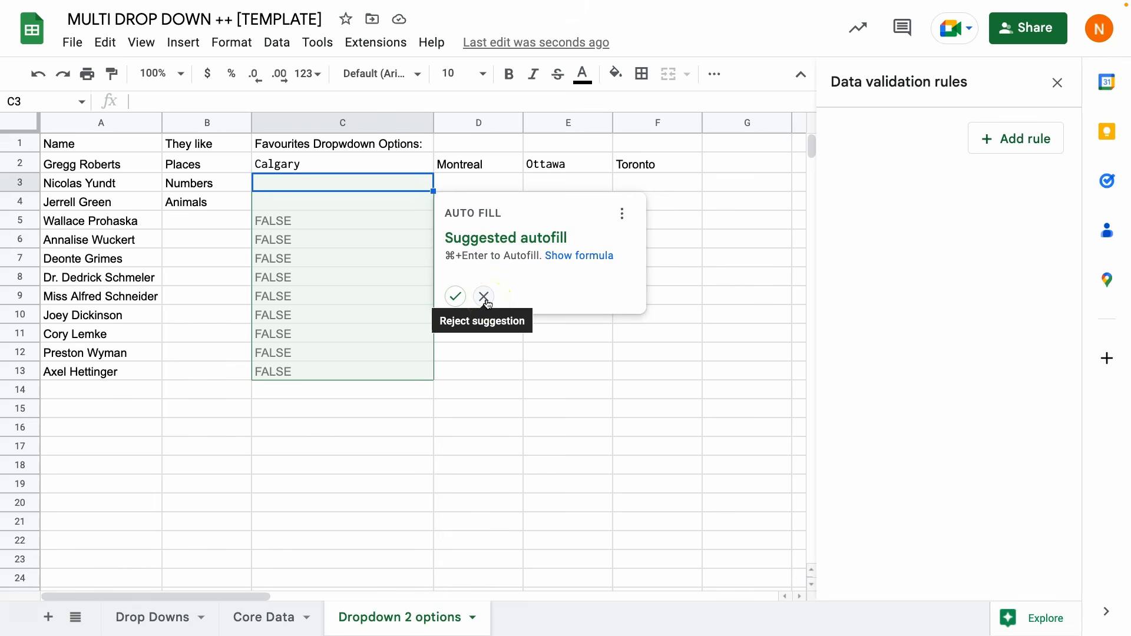
click(455, 297)
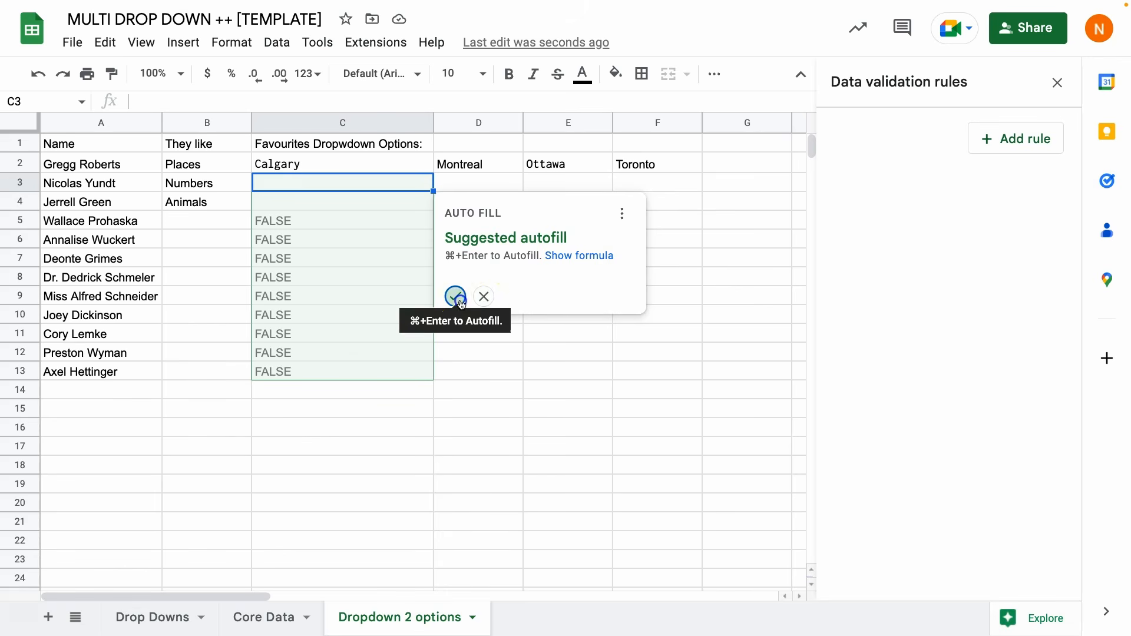
Compare the options in rows 2 to 4 of Dropdown 2 options with the category and formula cells in B5:C13.
click(388, 209)
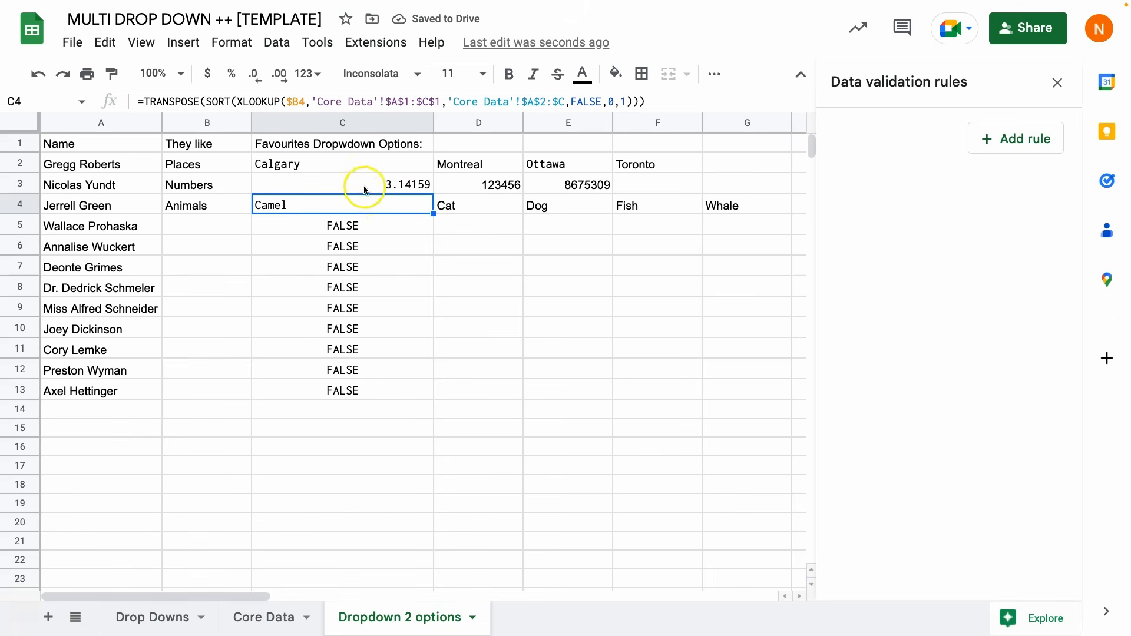
click(320, 164)
key(ctrl+shift+Right)
drag(294, 196, 644, 192)
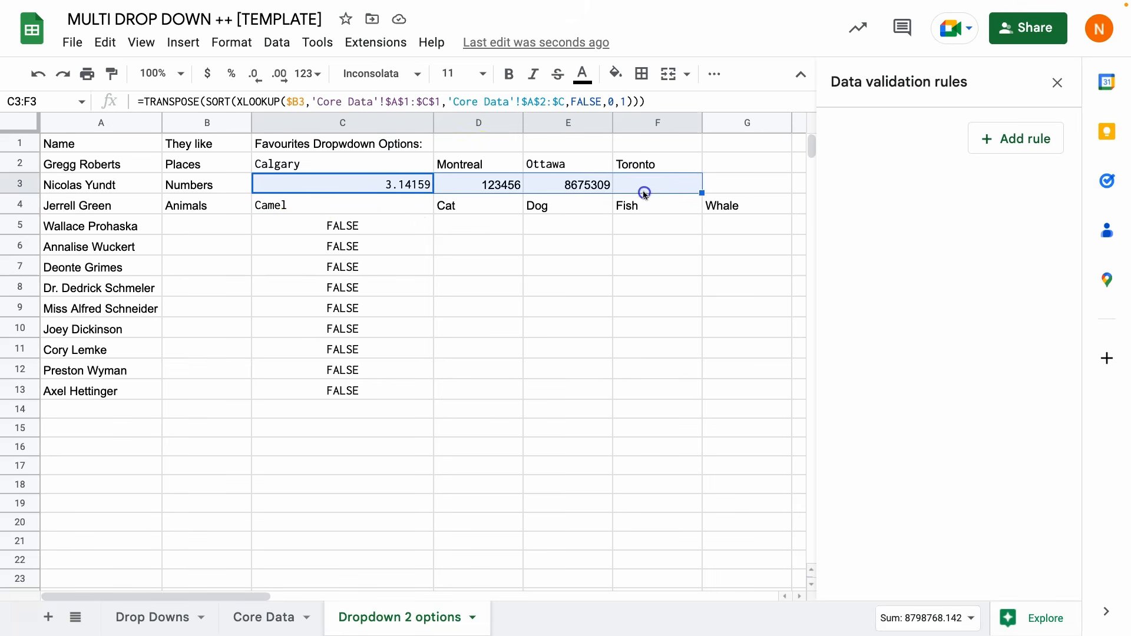
drag(310, 209, 740, 207)
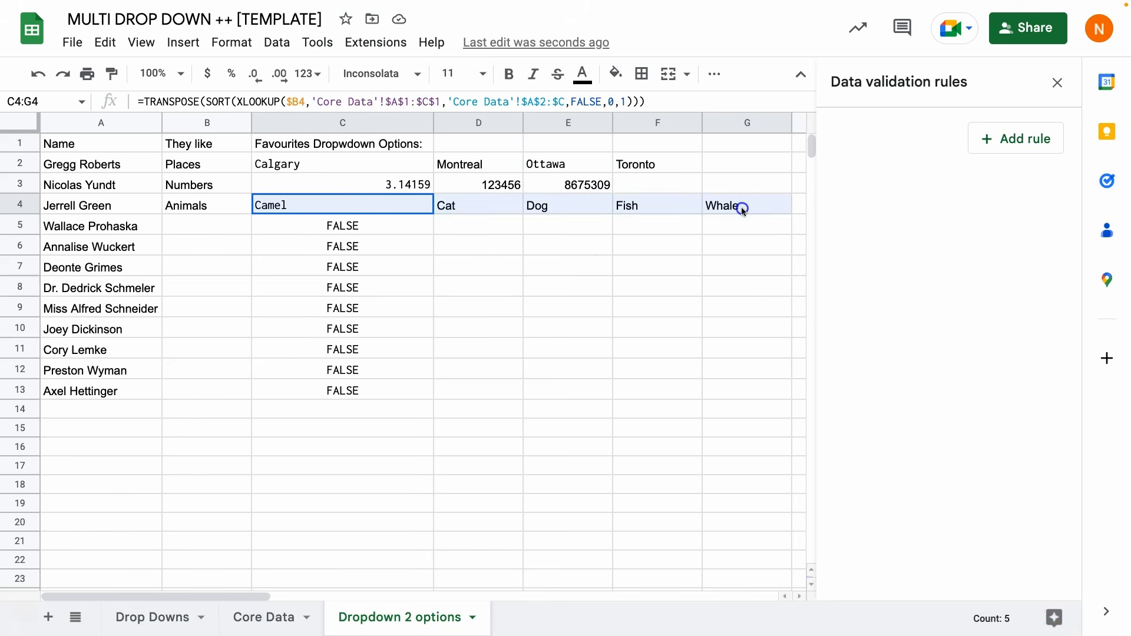
click(207, 232)
drag(205, 260, 202, 399)
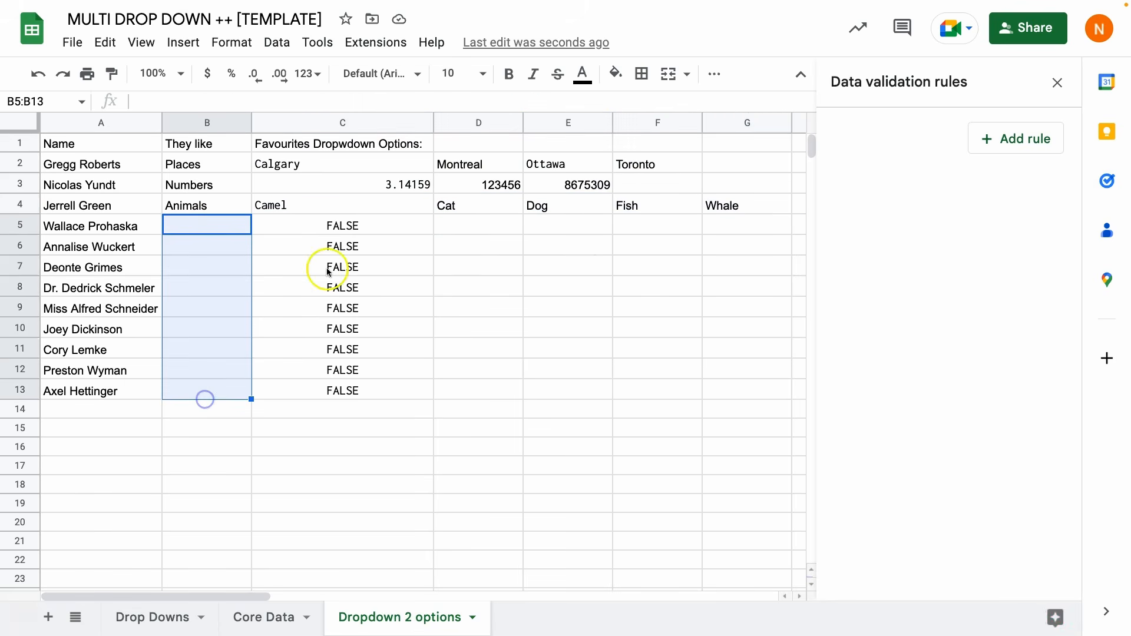
drag(369, 230, 373, 396)
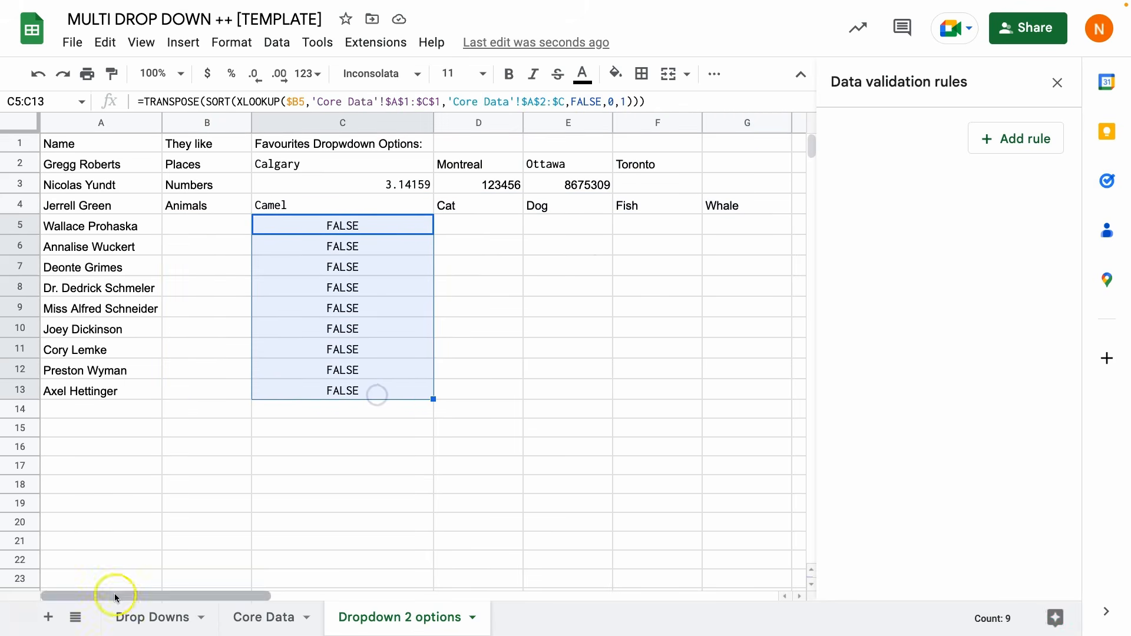
Set the They like dropdown in B5 on Drop Downs to Places, fill it down through B13, and check the Dropdown 2 options rows.
click(157, 617)
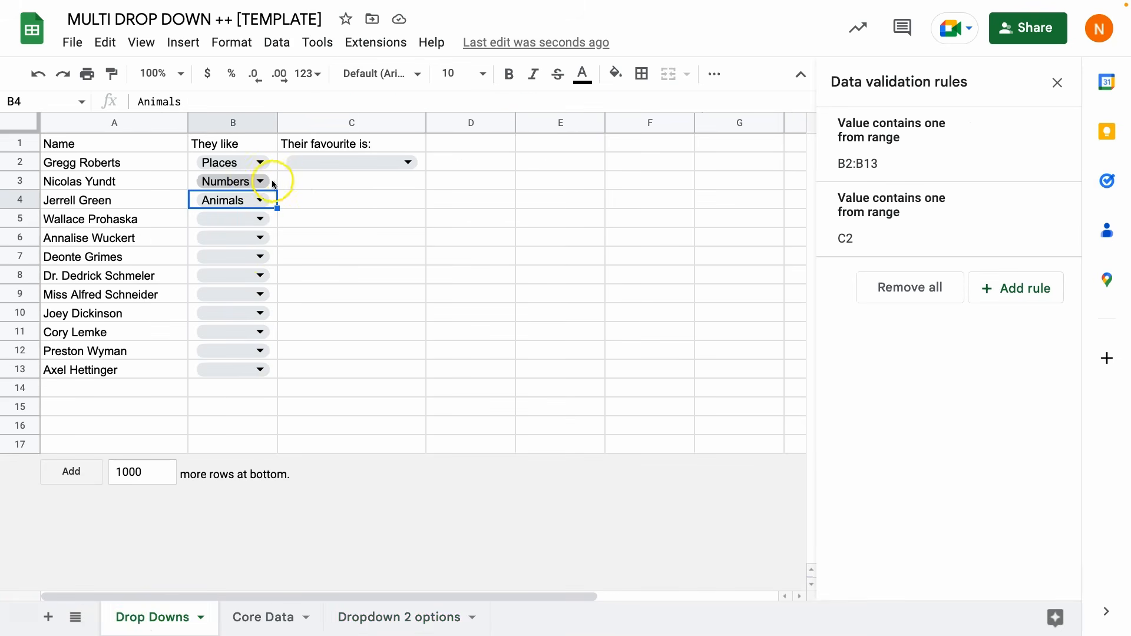
drag(274, 179, 269, 375)
click(262, 219)
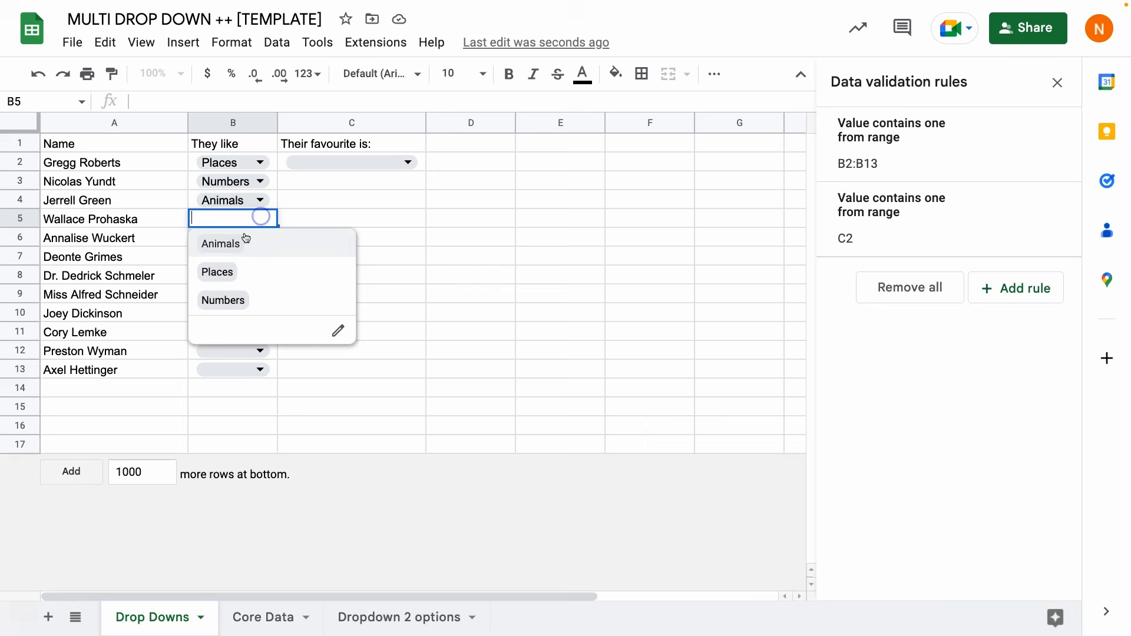
click(221, 270)
drag(278, 228, 277, 371)
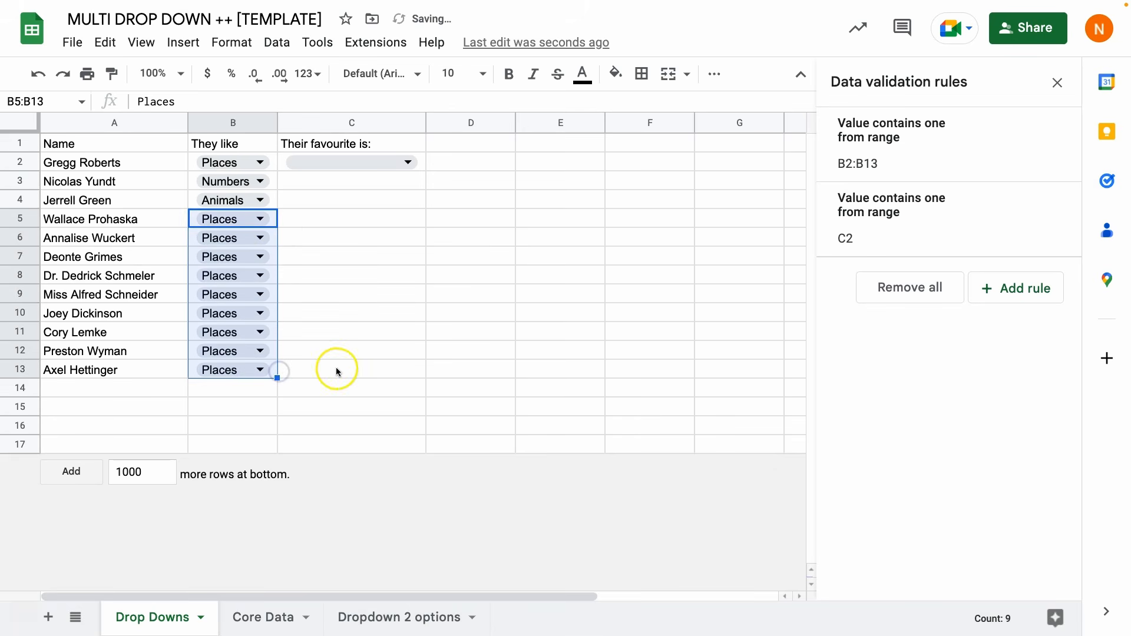
click(337, 366)
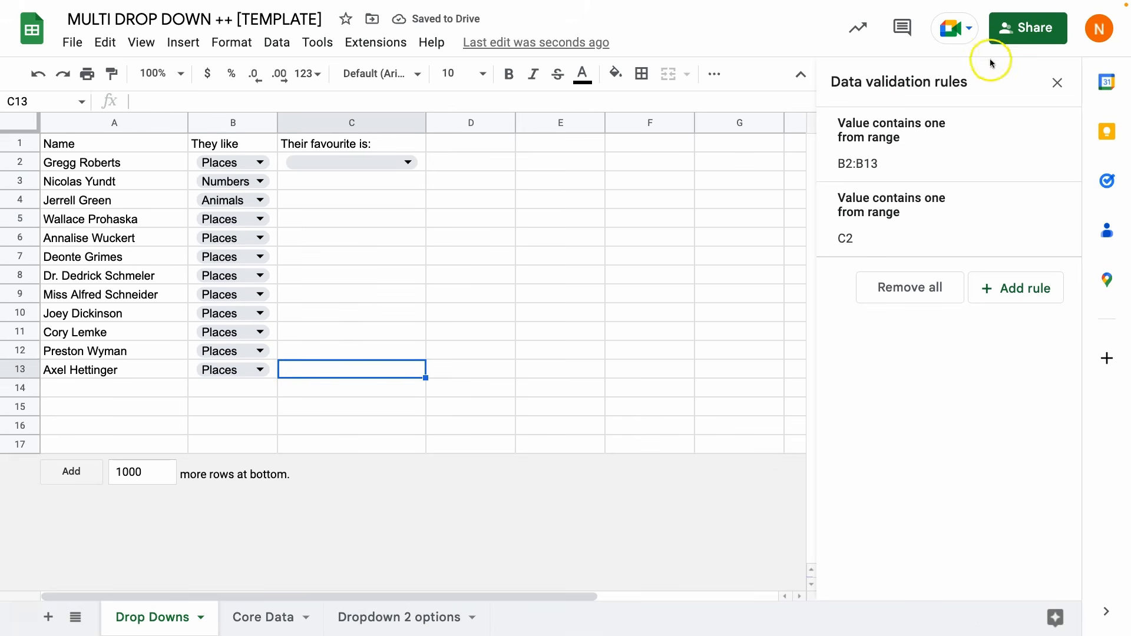
click(1057, 82)
click(391, 618)
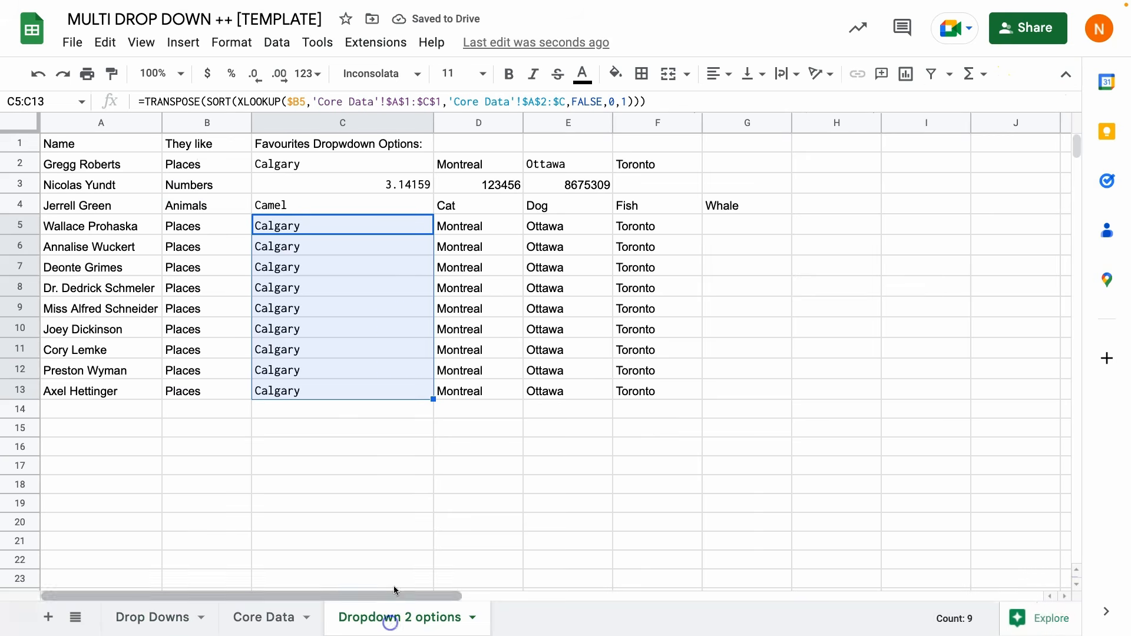
Review the validation range of the favourite dropdown in C2 on Drop Downs and copy the dropdown down through C13.
click(165, 617)
click(334, 182)
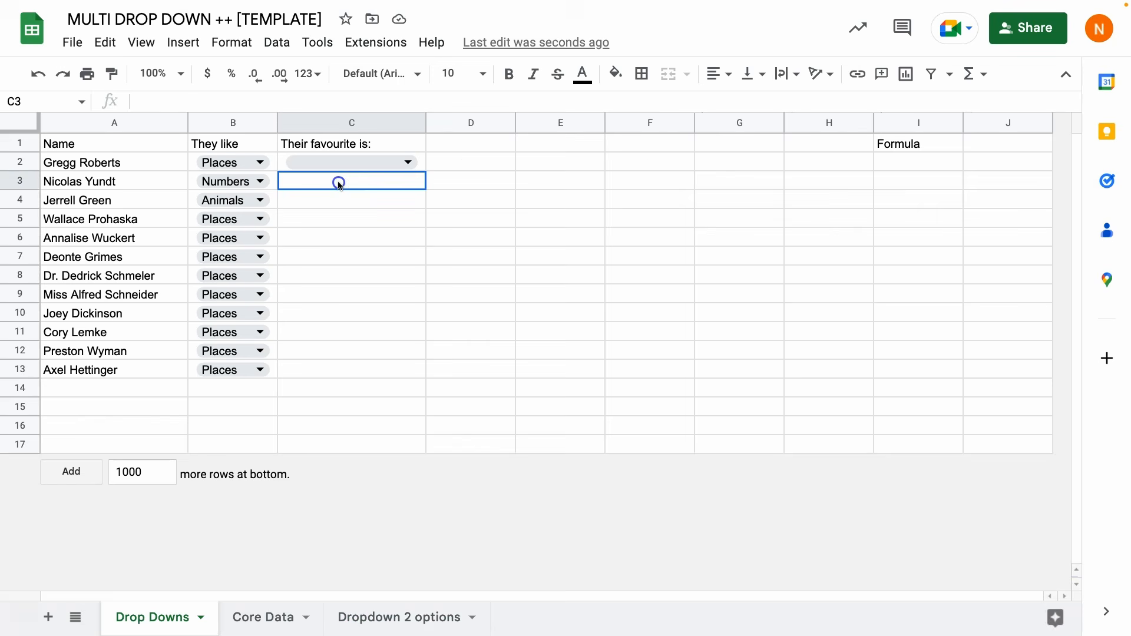
click(414, 161)
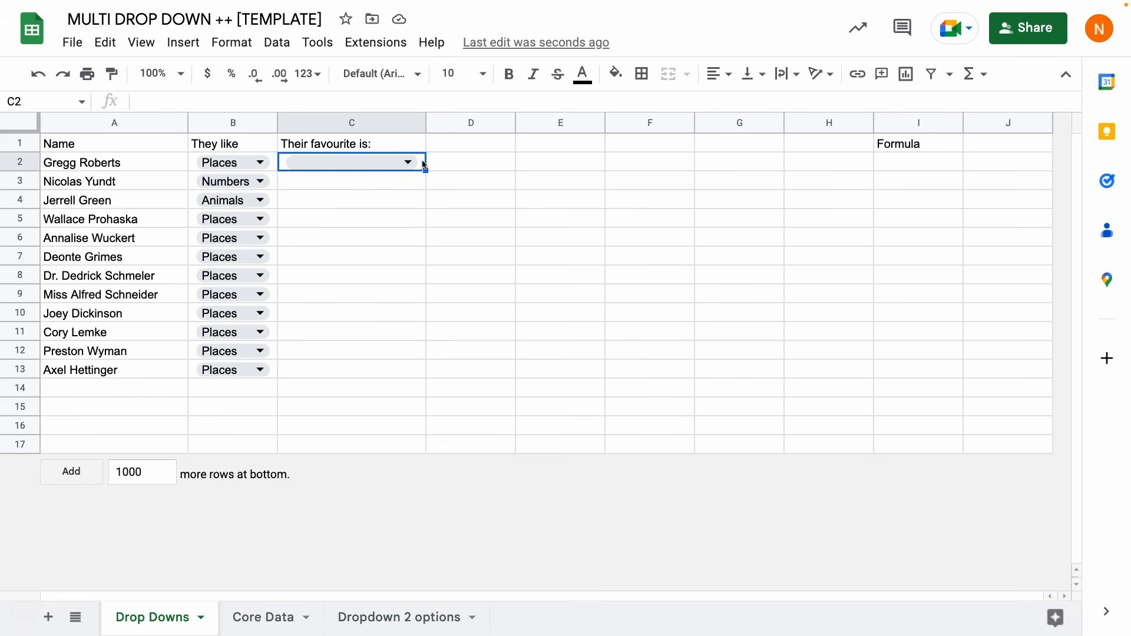
right_click(423, 164)
click(475, 539)
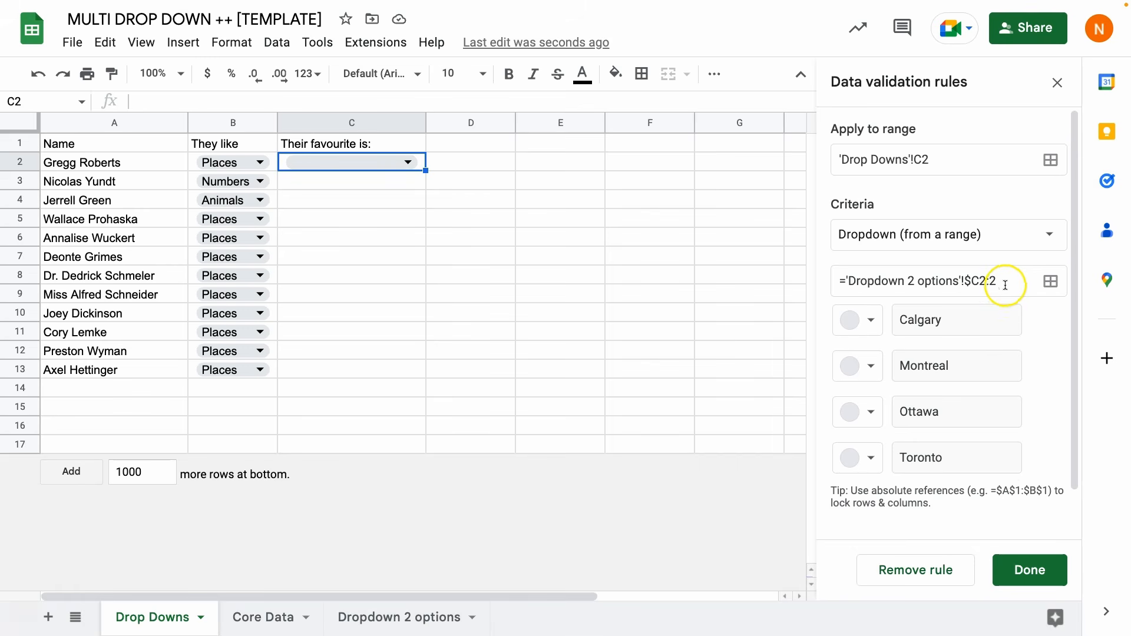
click(1033, 568)
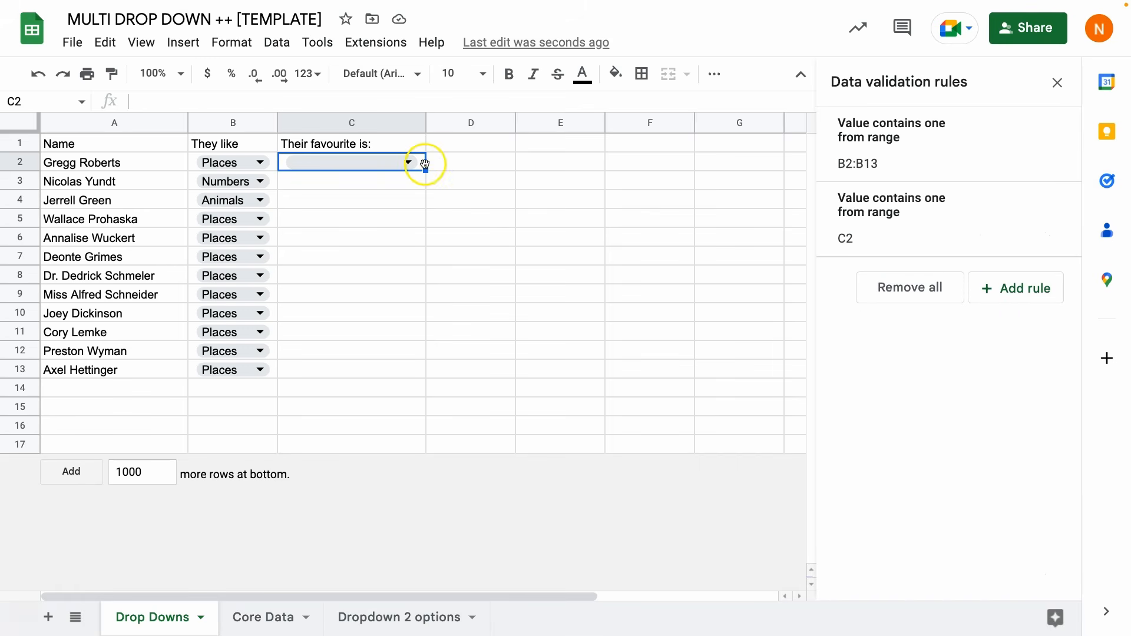
drag(425, 163, 403, 370)
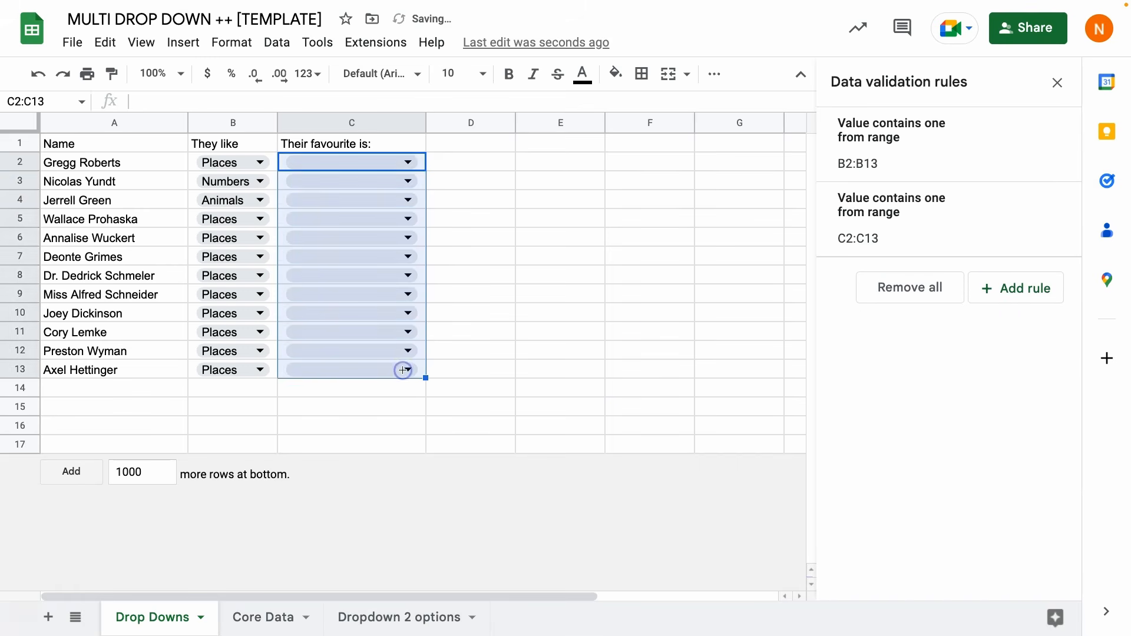
Choose Calgary in C2, 3.14159 in C3 and Dog in C4 from the favourite dropdowns.
click(408, 162)
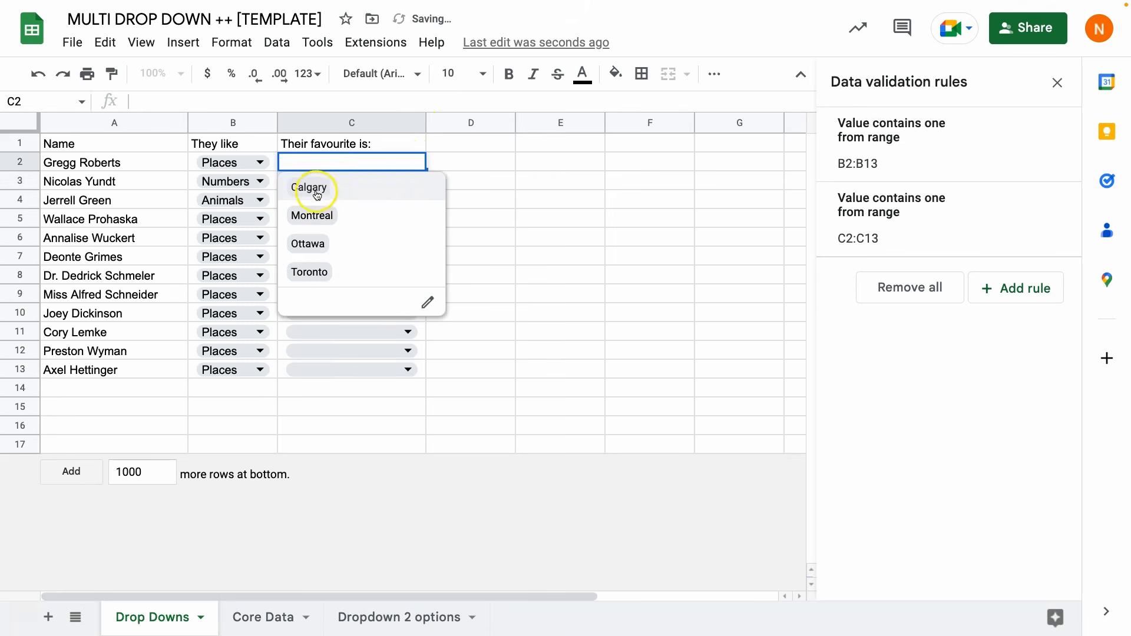
click(317, 194)
click(409, 181)
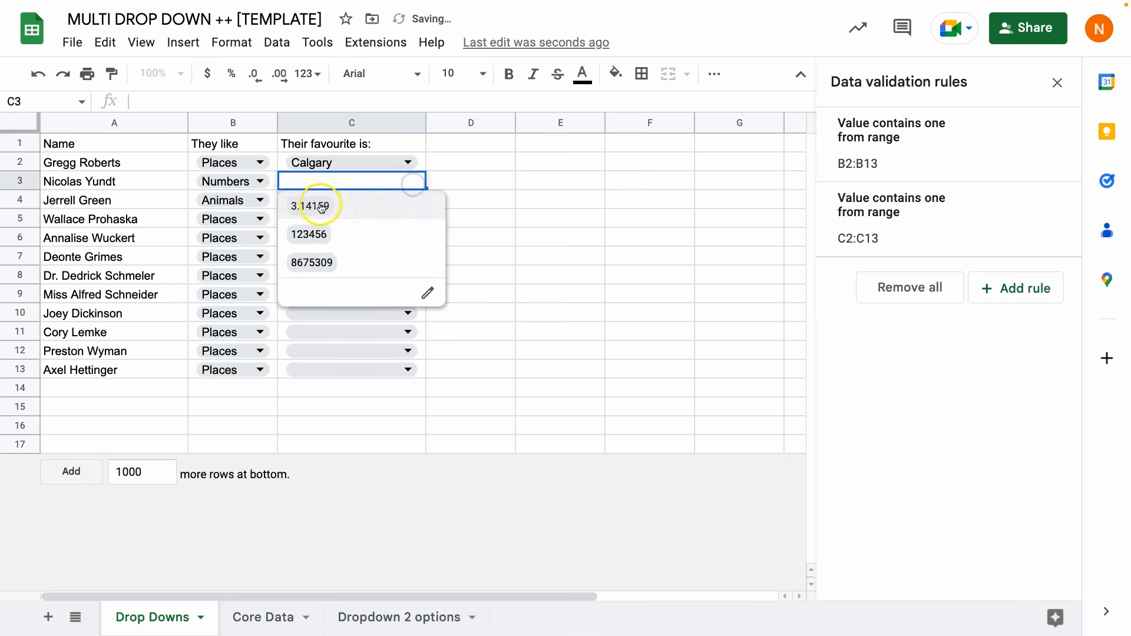
click(321, 206)
click(408, 200)
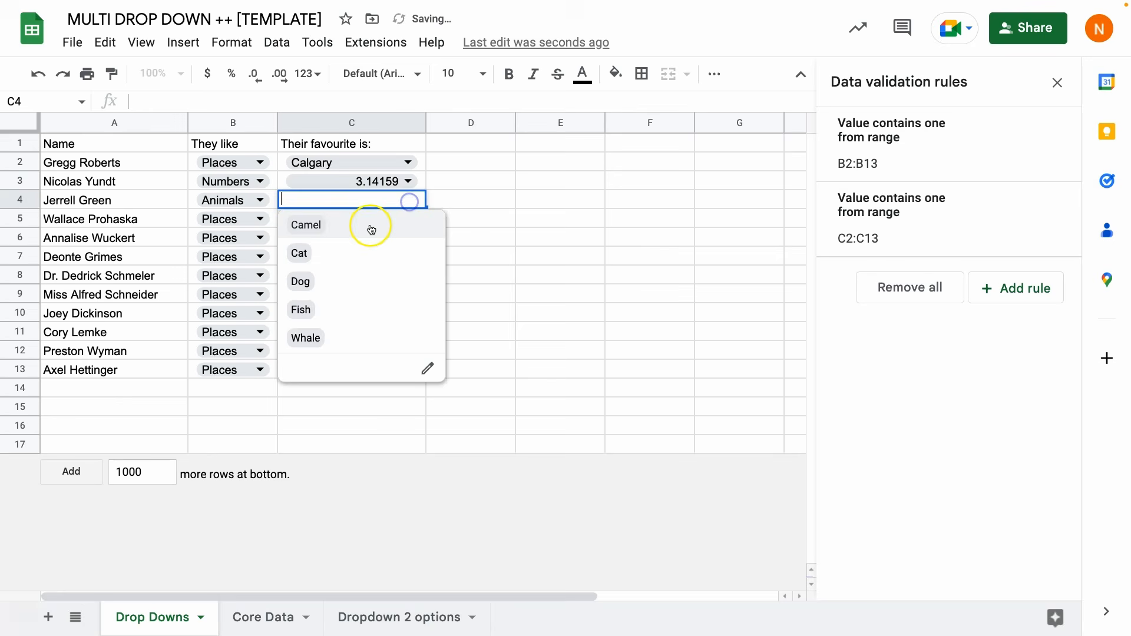
click(305, 286)
drag(424, 218, 425, 376)
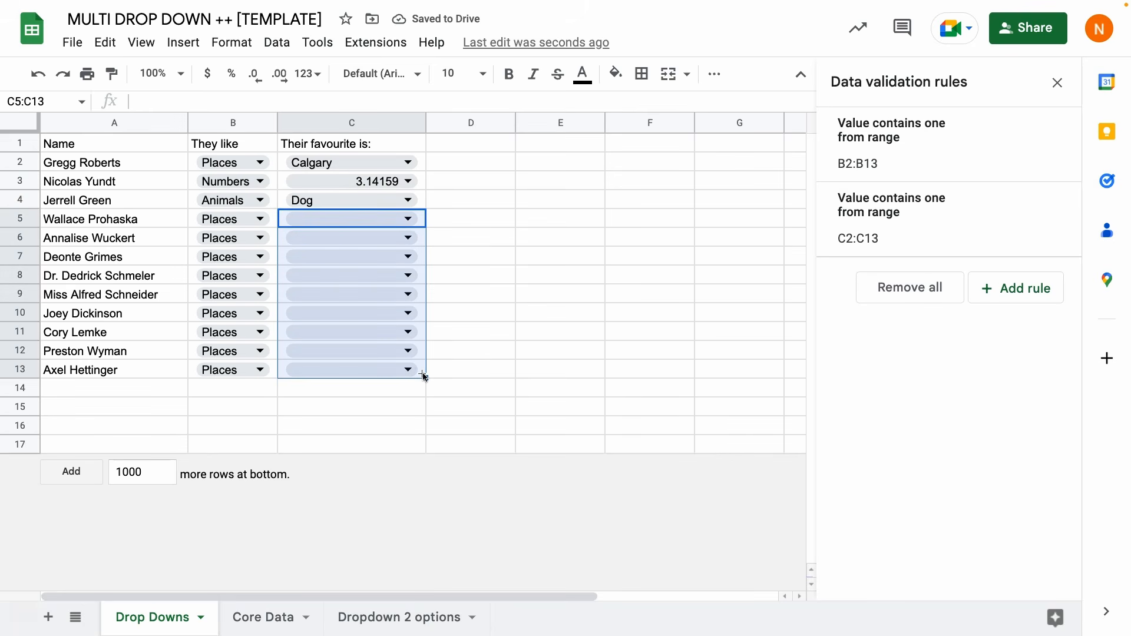
Close the data validation rules and clear the Formula heading and the cells below it in I1:I8.
click(1057, 83)
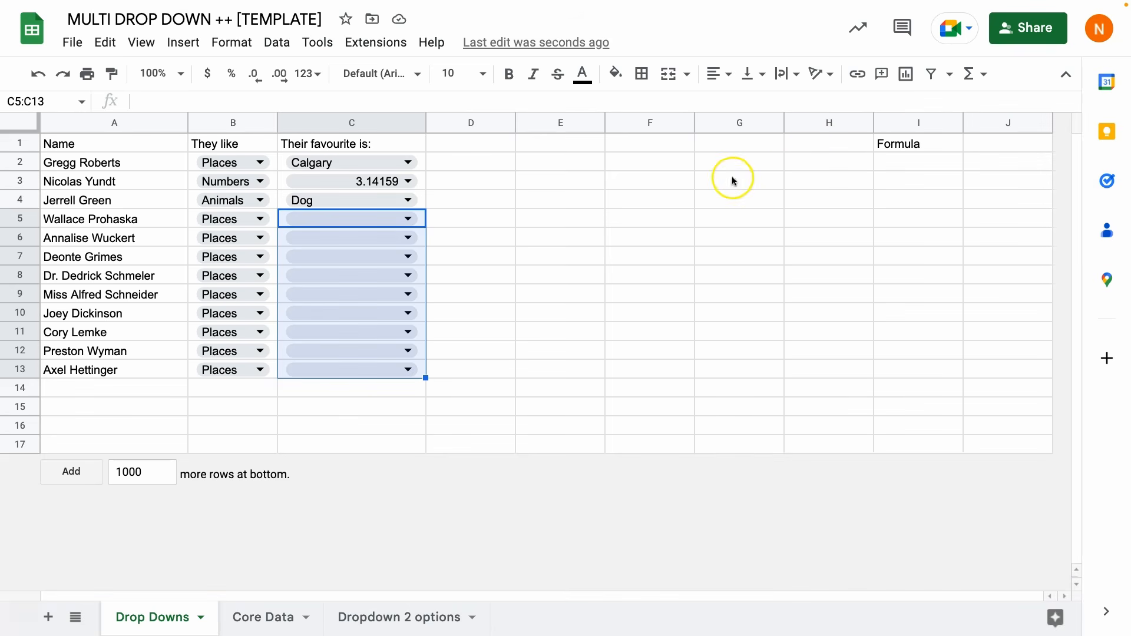
drag(917, 144, 917, 268)
key(Delete)
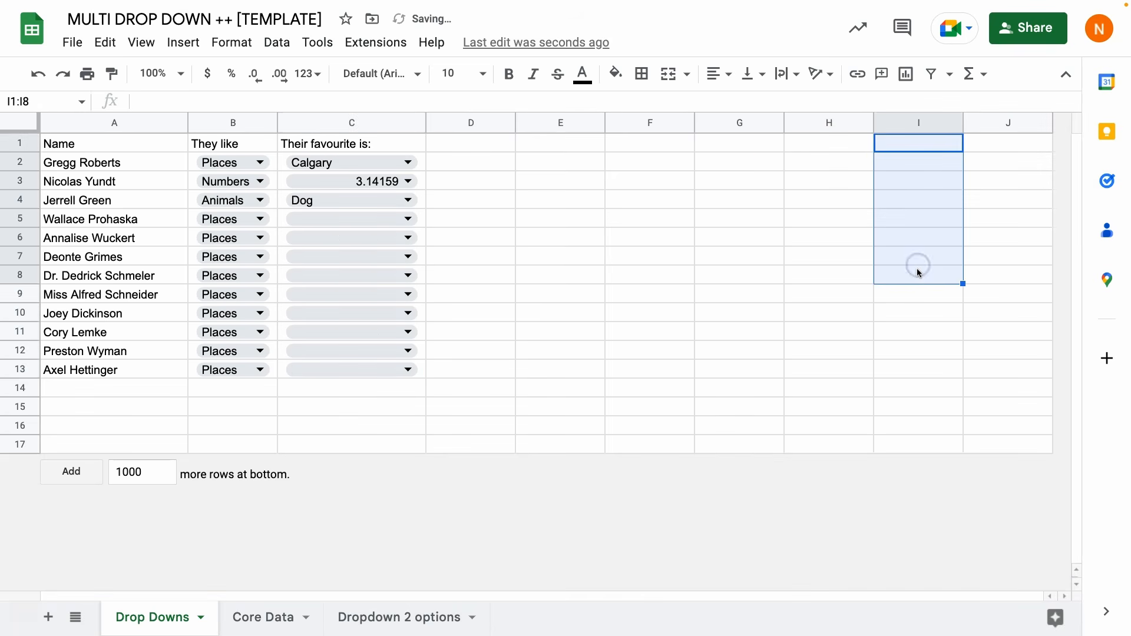